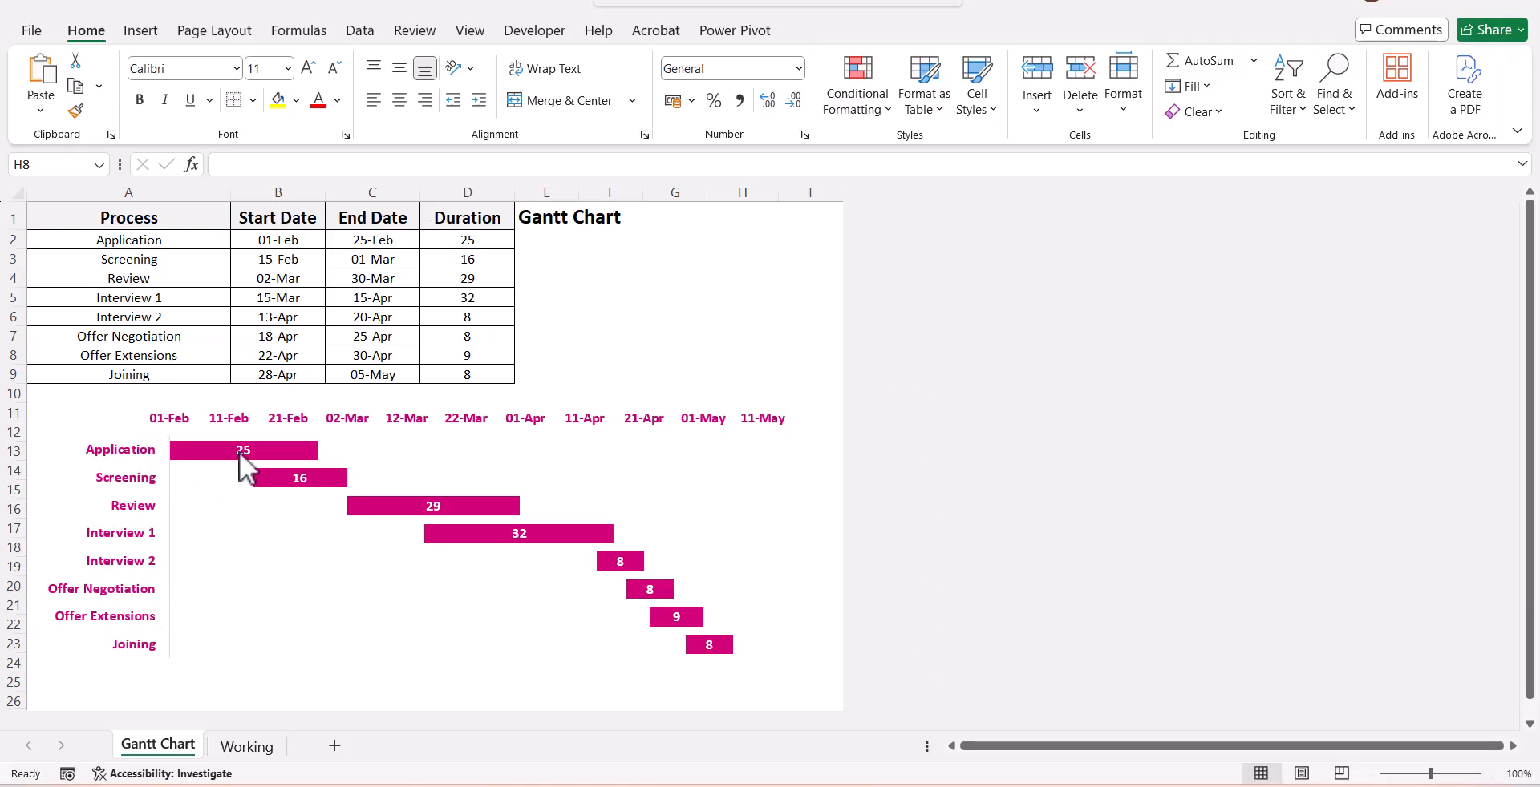
Change the Screening start date in the Gantt Chart sheet's table to 26-Feb-2024.
mouse_move(268, 474)
left_click(306, 262)
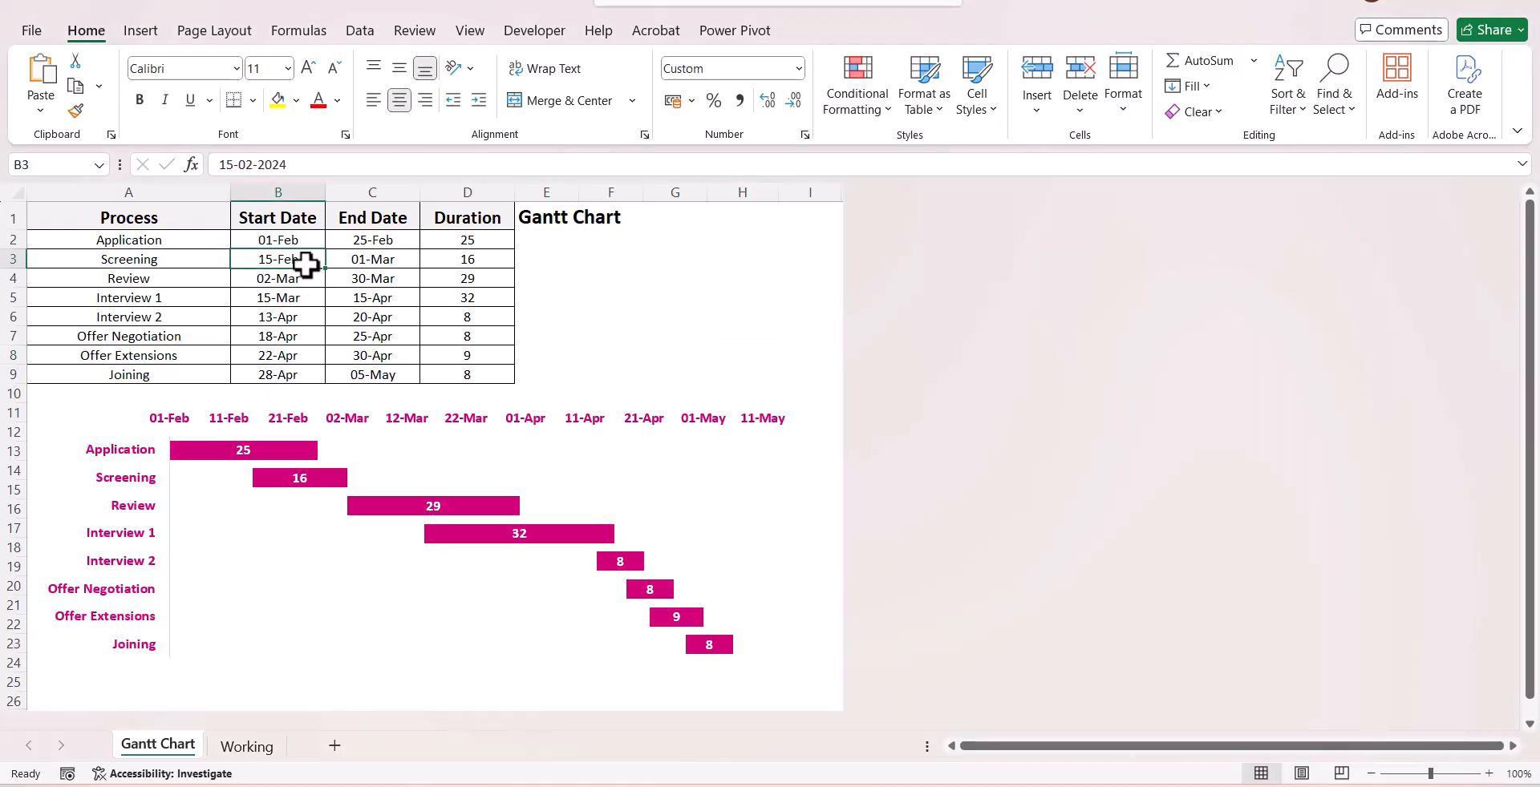
type("26-")
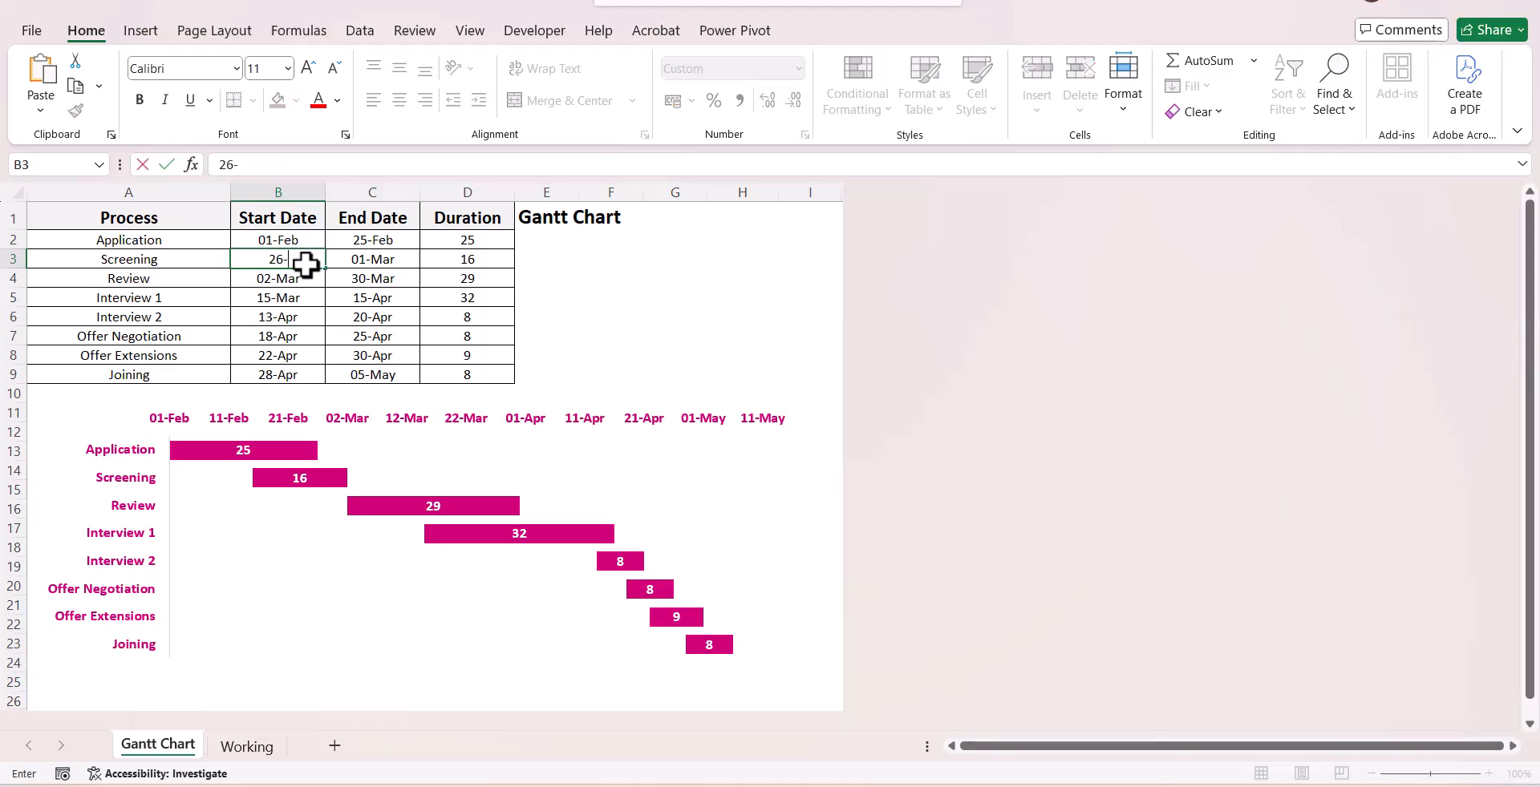
type("Feb-2024")
key("Tab")
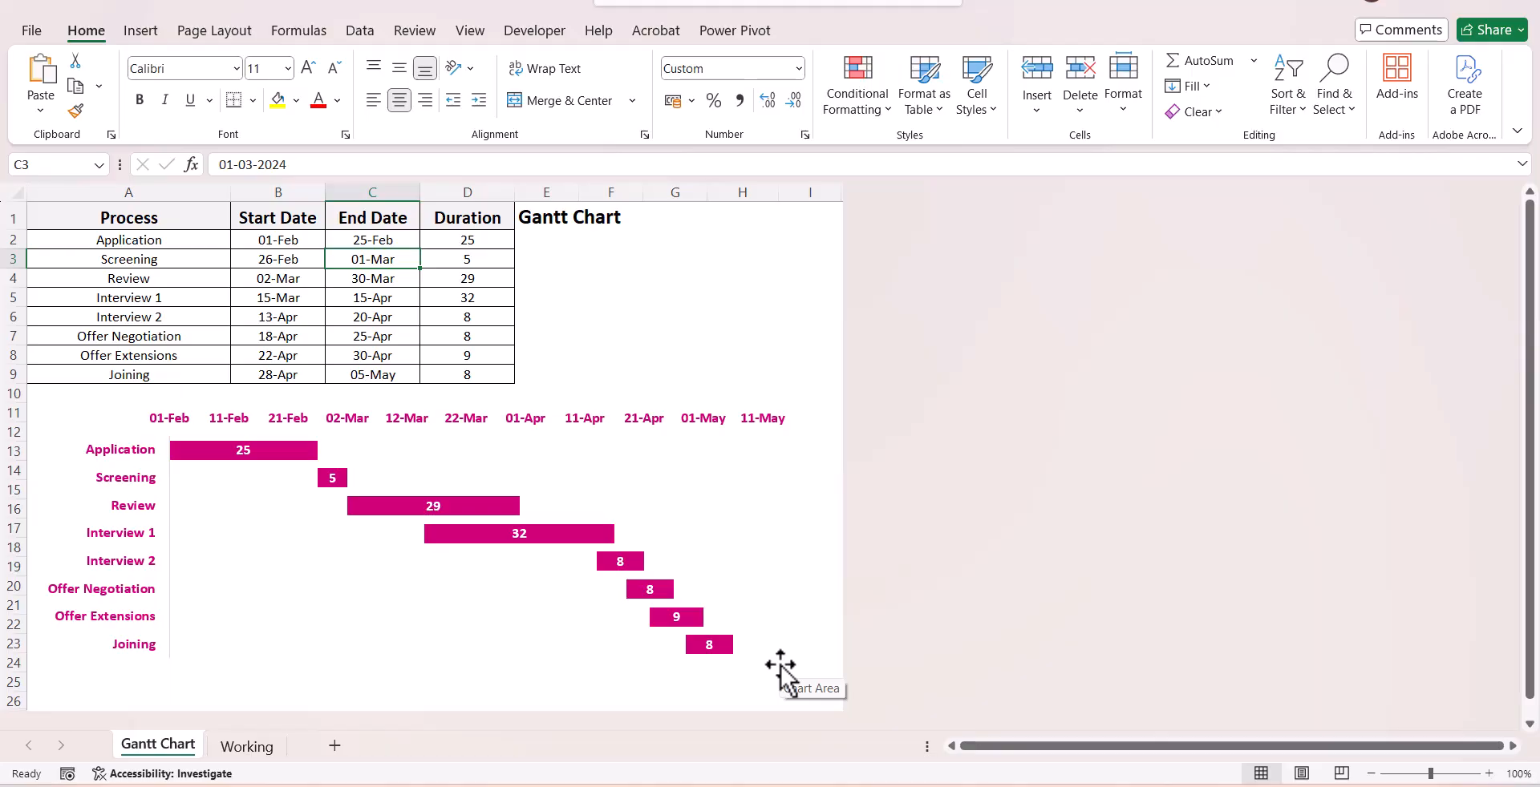
On the Working sheet, check and accept the custom number format dd-mmm for the start dates in B2:B9.
key("ctrl+Page_Down")
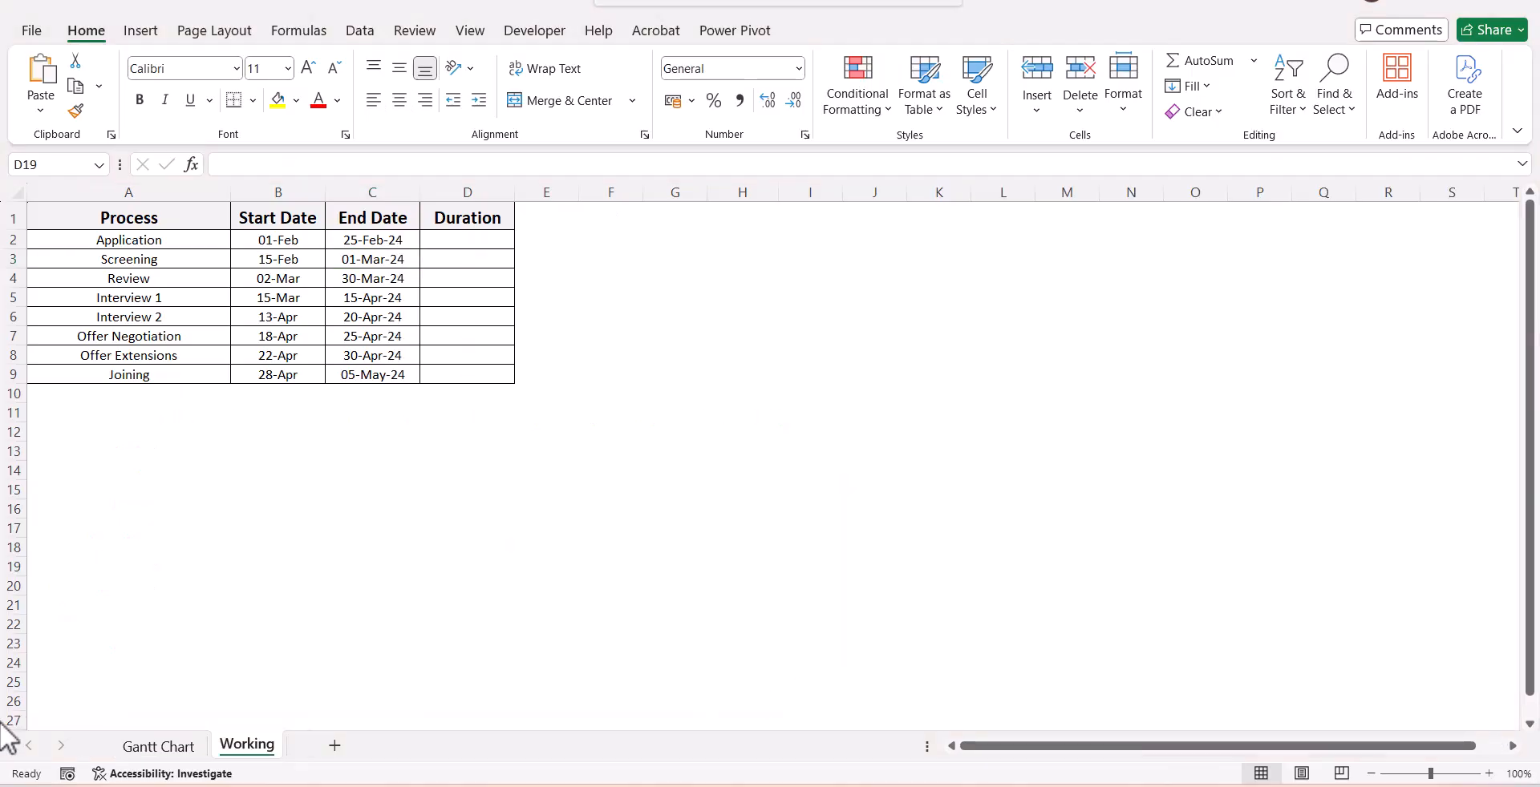
double_click(298, 243)
left_click_drag(308, 242, 309, 374)
right_click(309, 374)
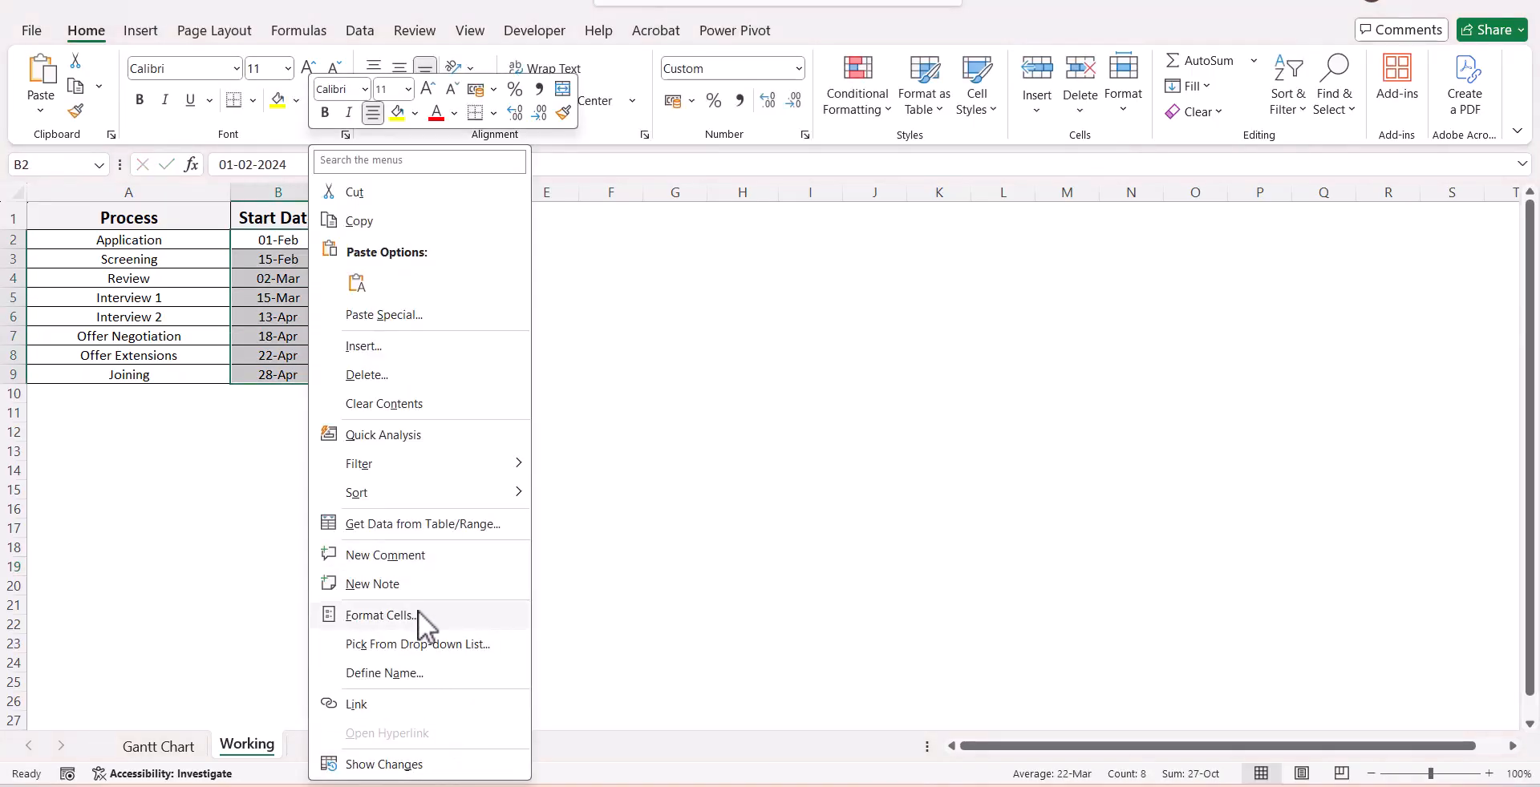
left_click(417, 615)
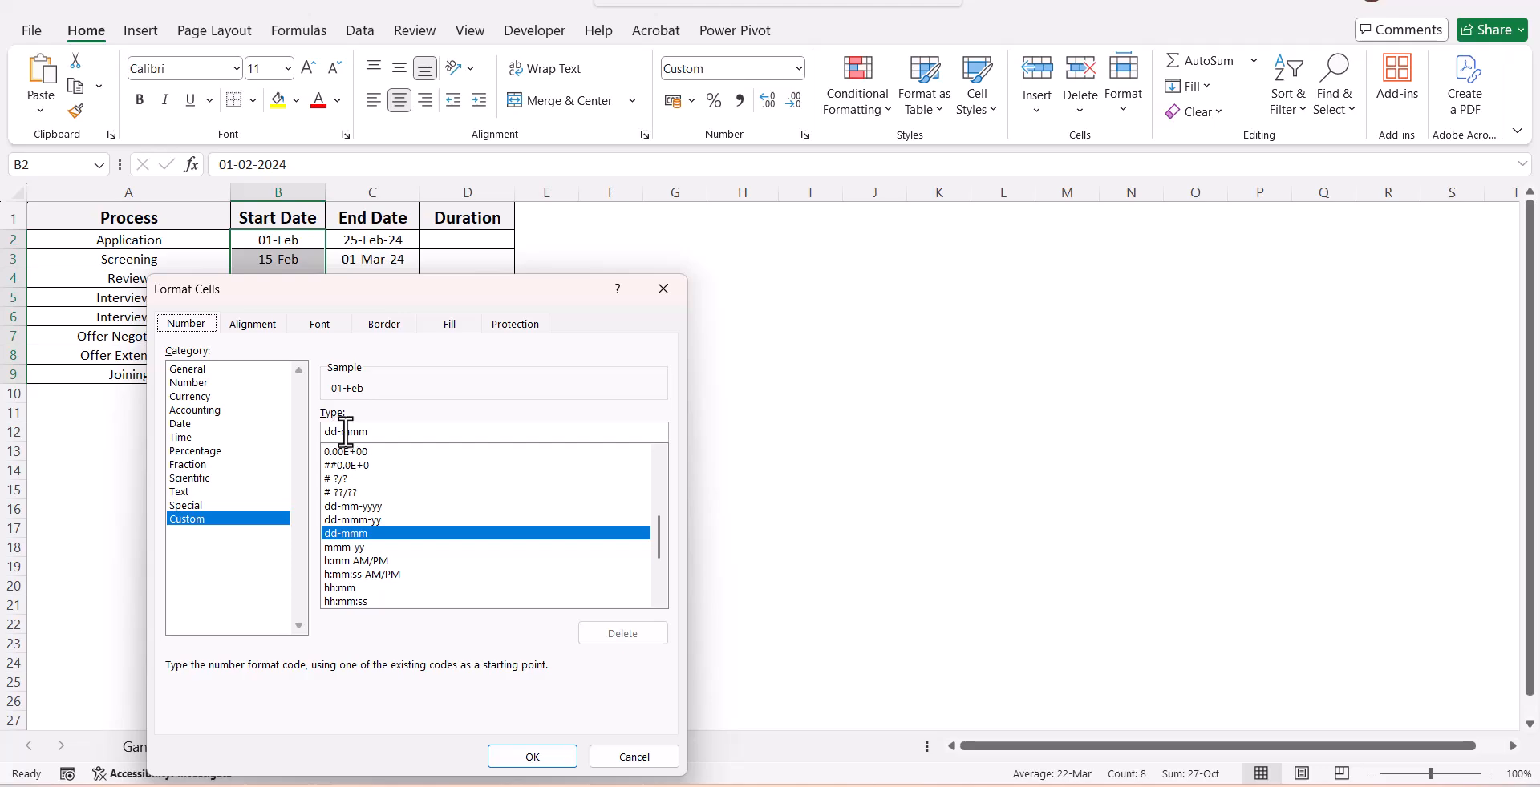
left_click(525, 757)
Change the custom number format of the end dates in C2:C9 to dd-mmm, without the year.
left_click_drag(377, 241, 388, 374)
right_click(382, 355)
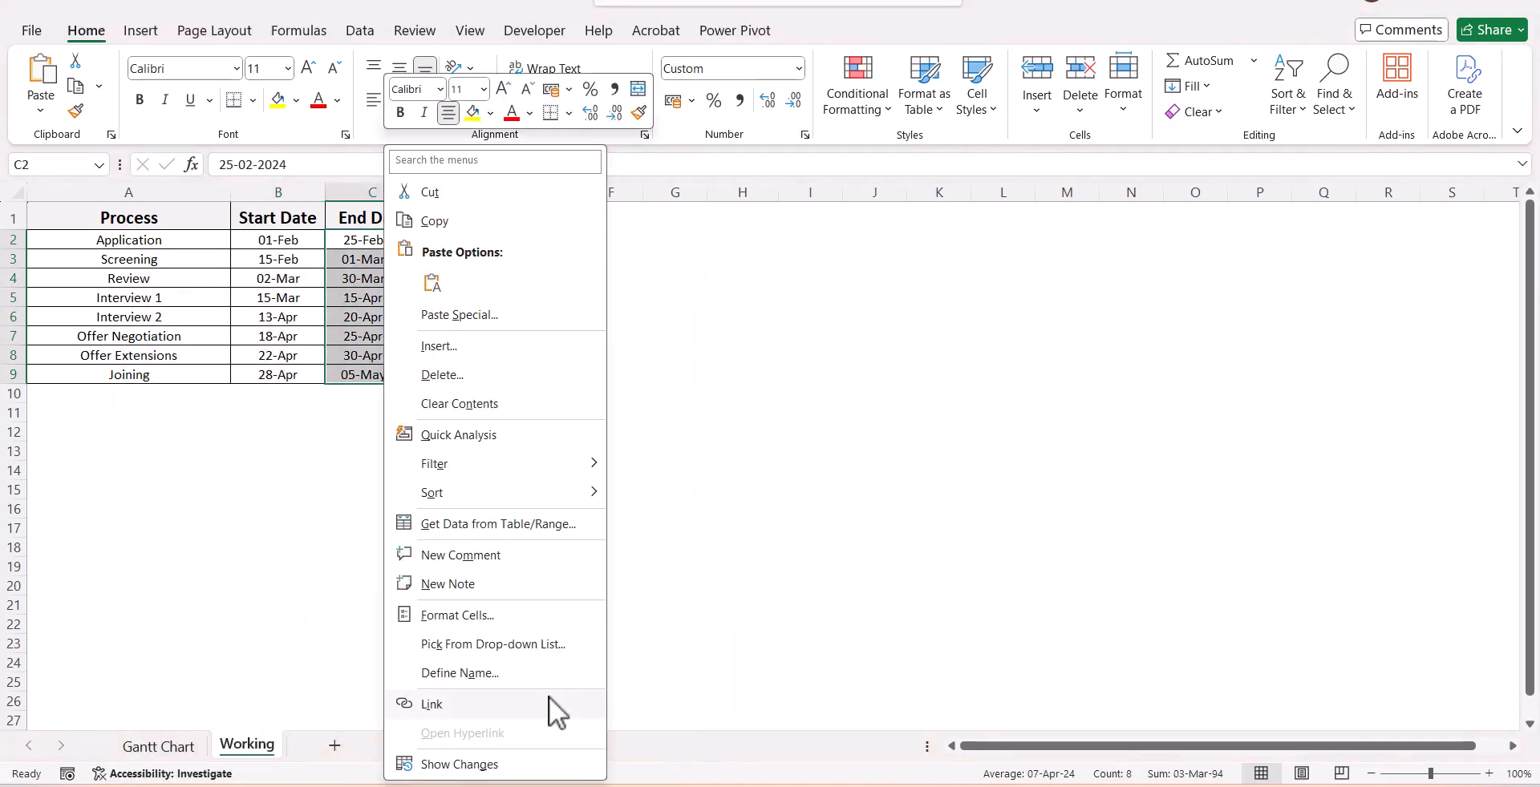
left_click(529, 621)
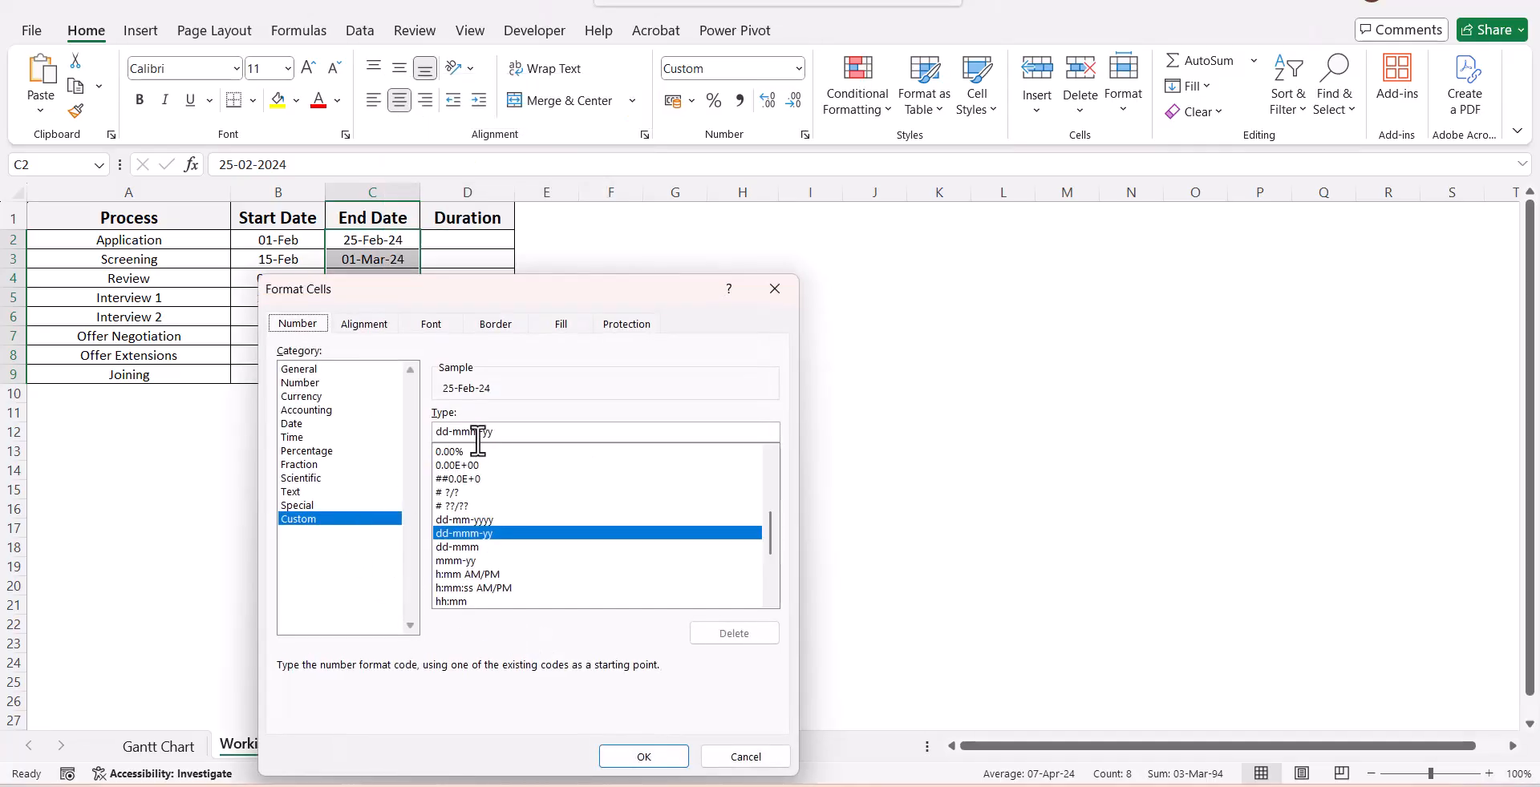
left_click_drag(483, 433, 523, 432)
key("BackSpace")
key("BackSpace")
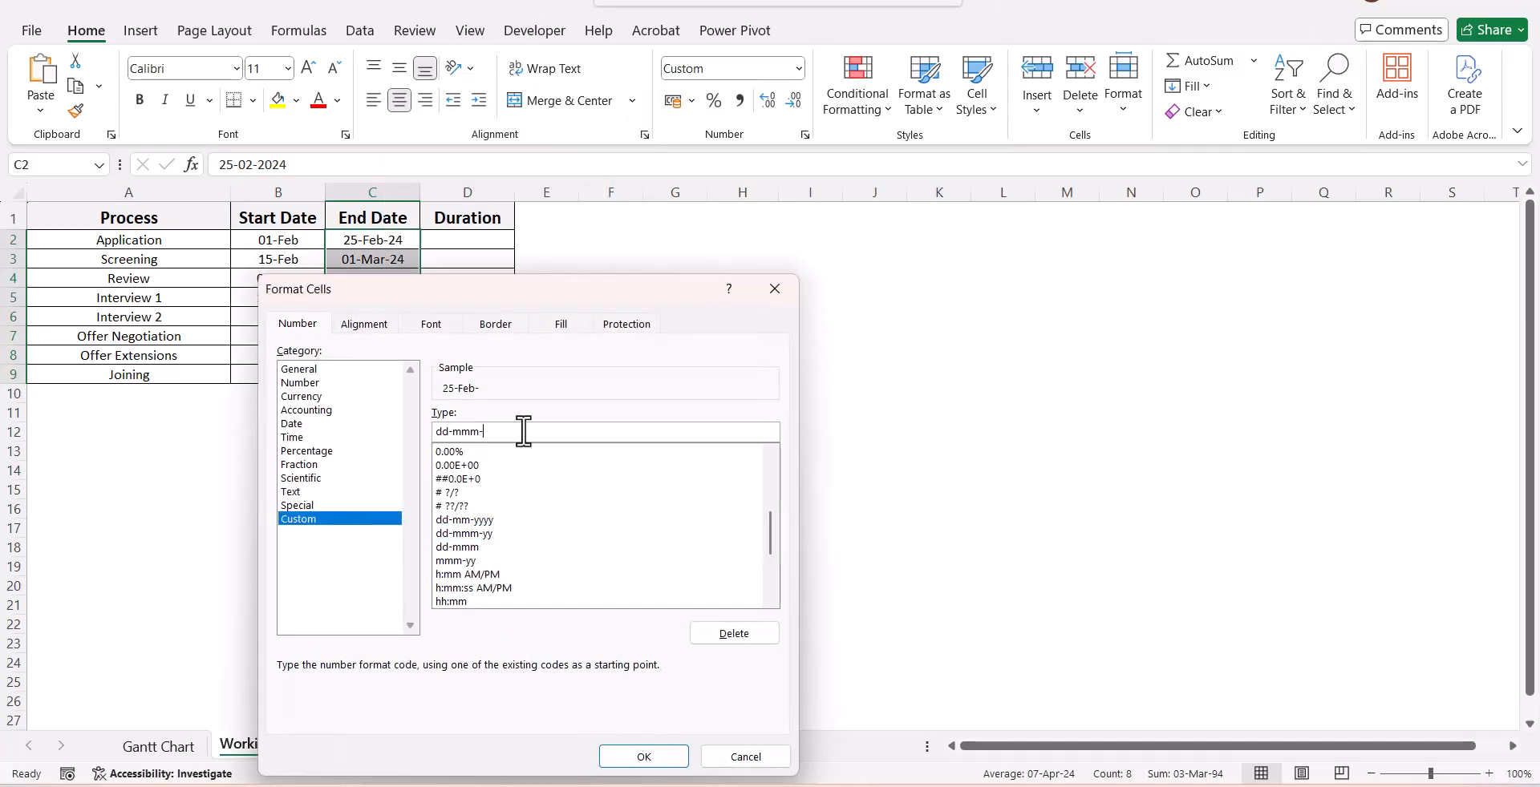
key("Return")
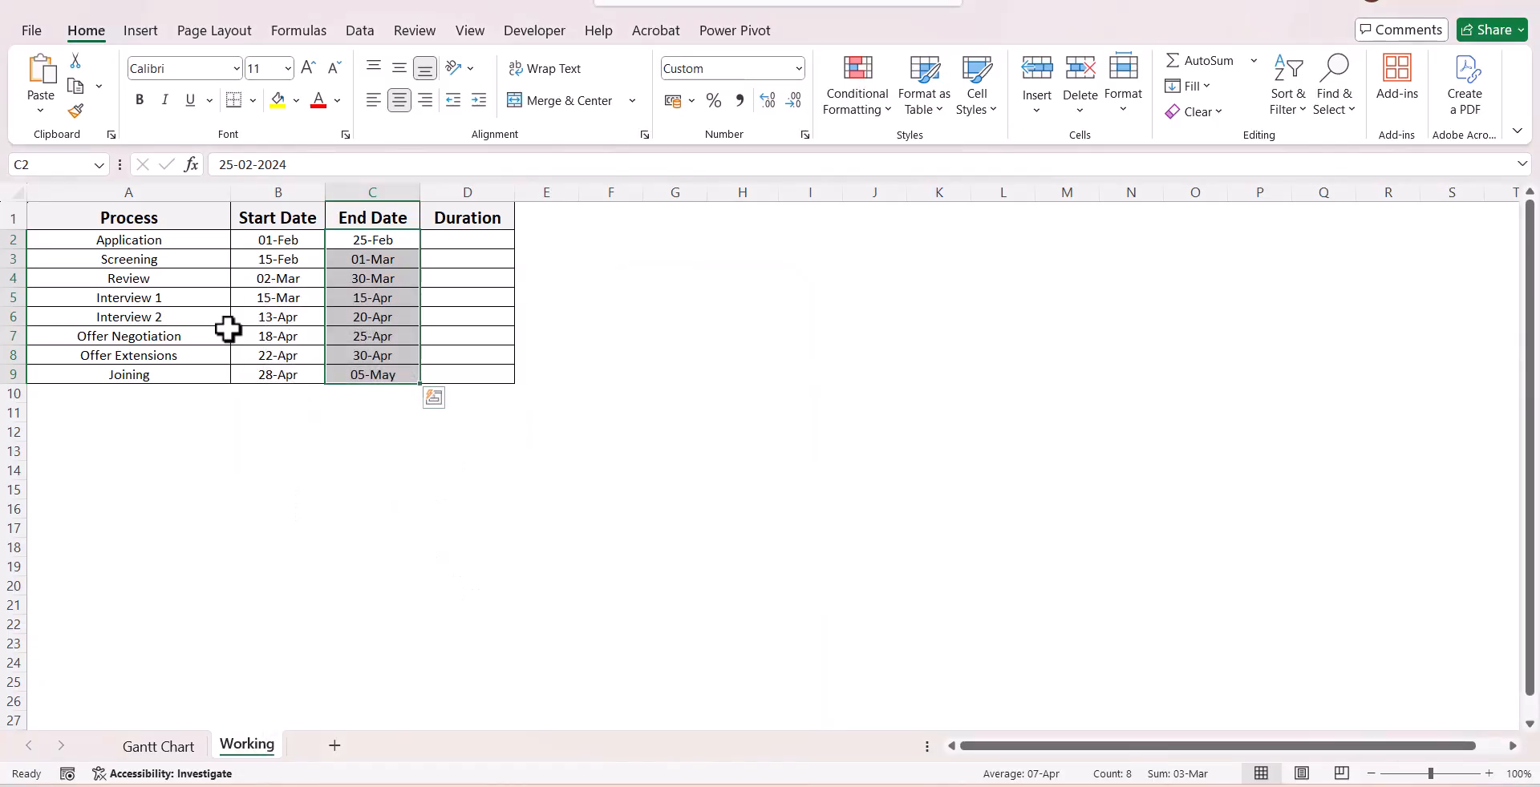
Copy the Application start date from B2 into cell F1.
left_click(309, 237)
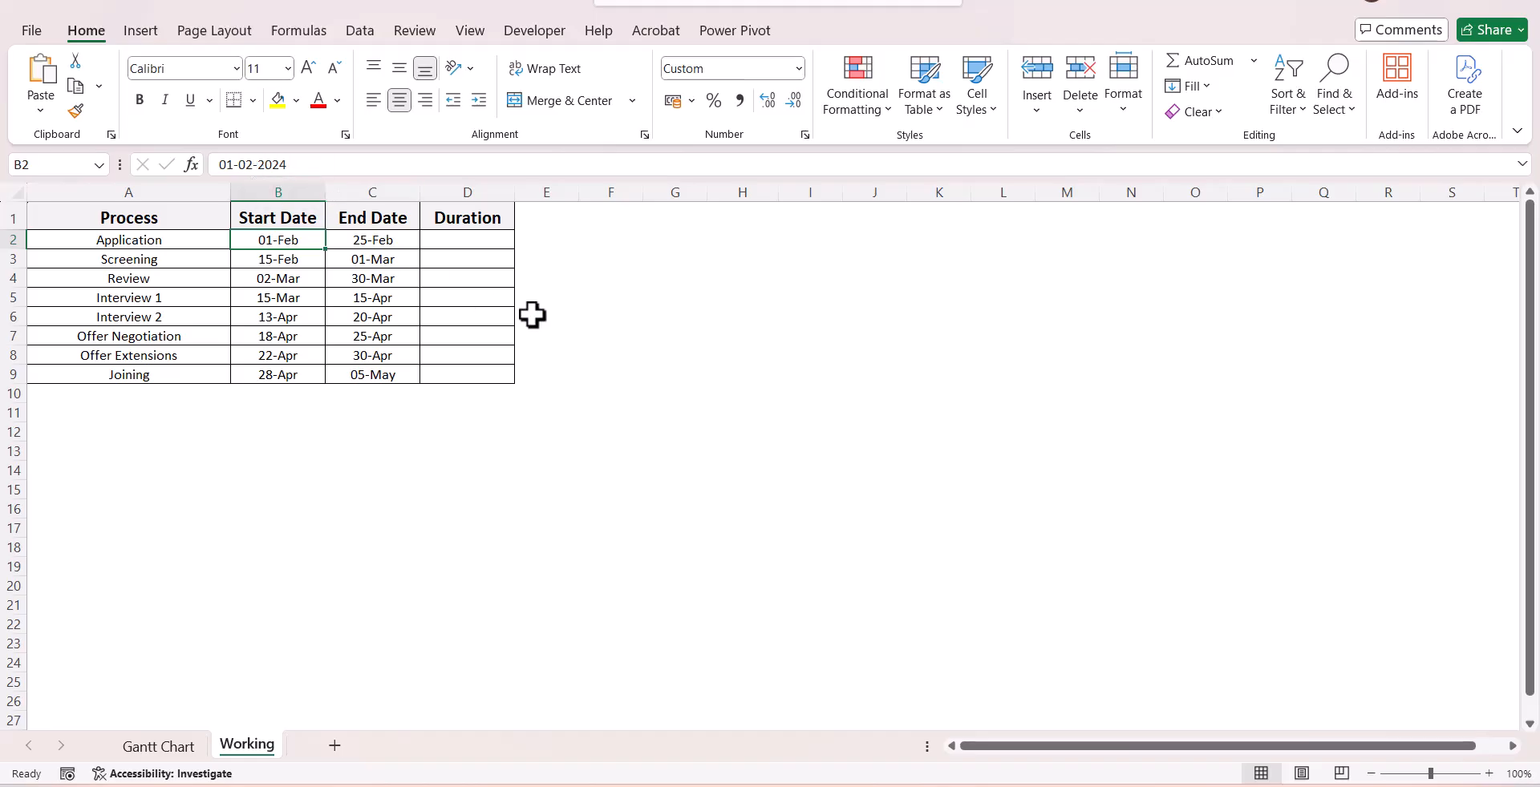
key("ctrl+c")
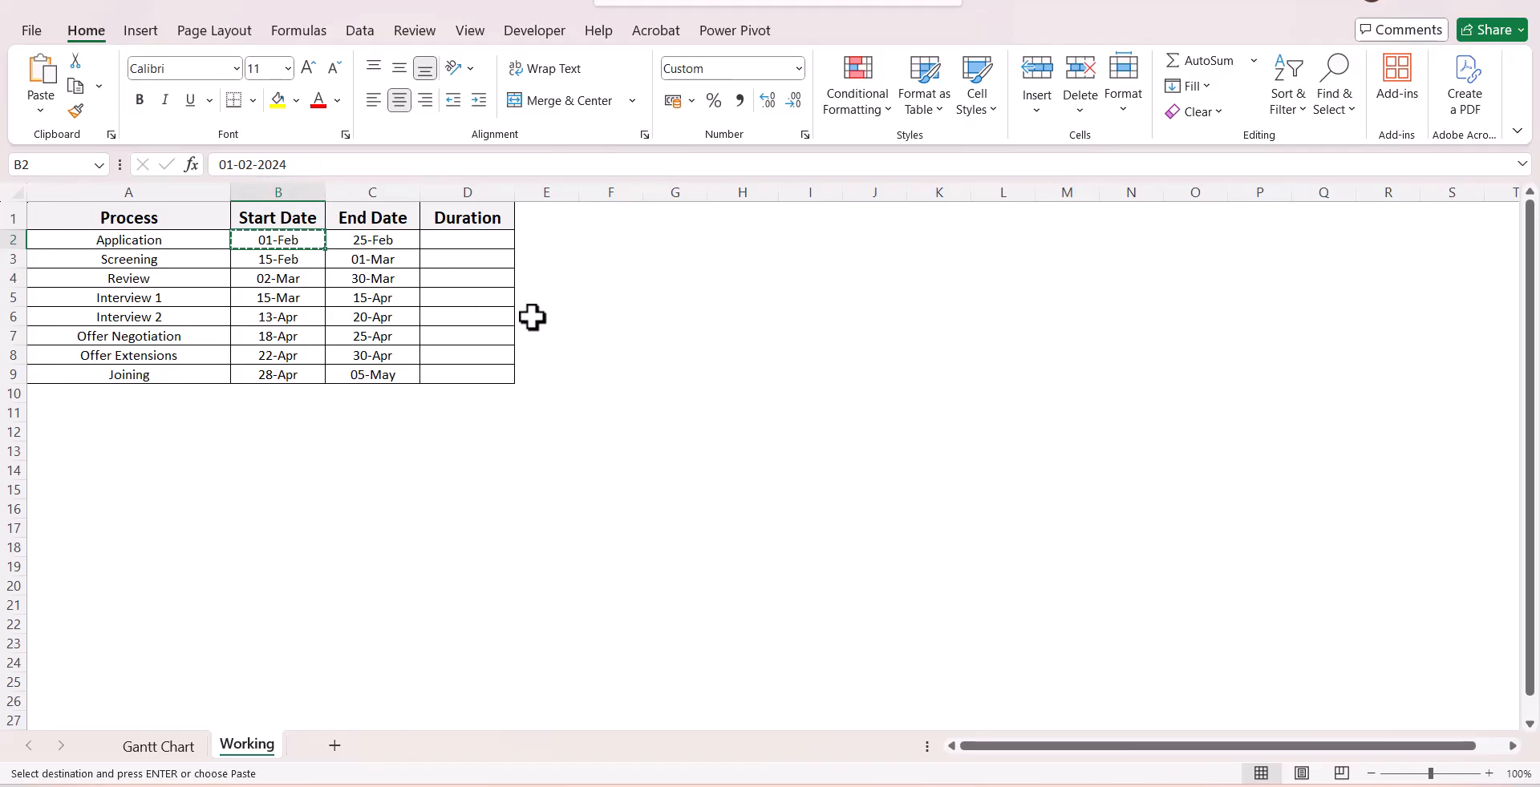
left_click(631, 215)
key("ctrl+v")
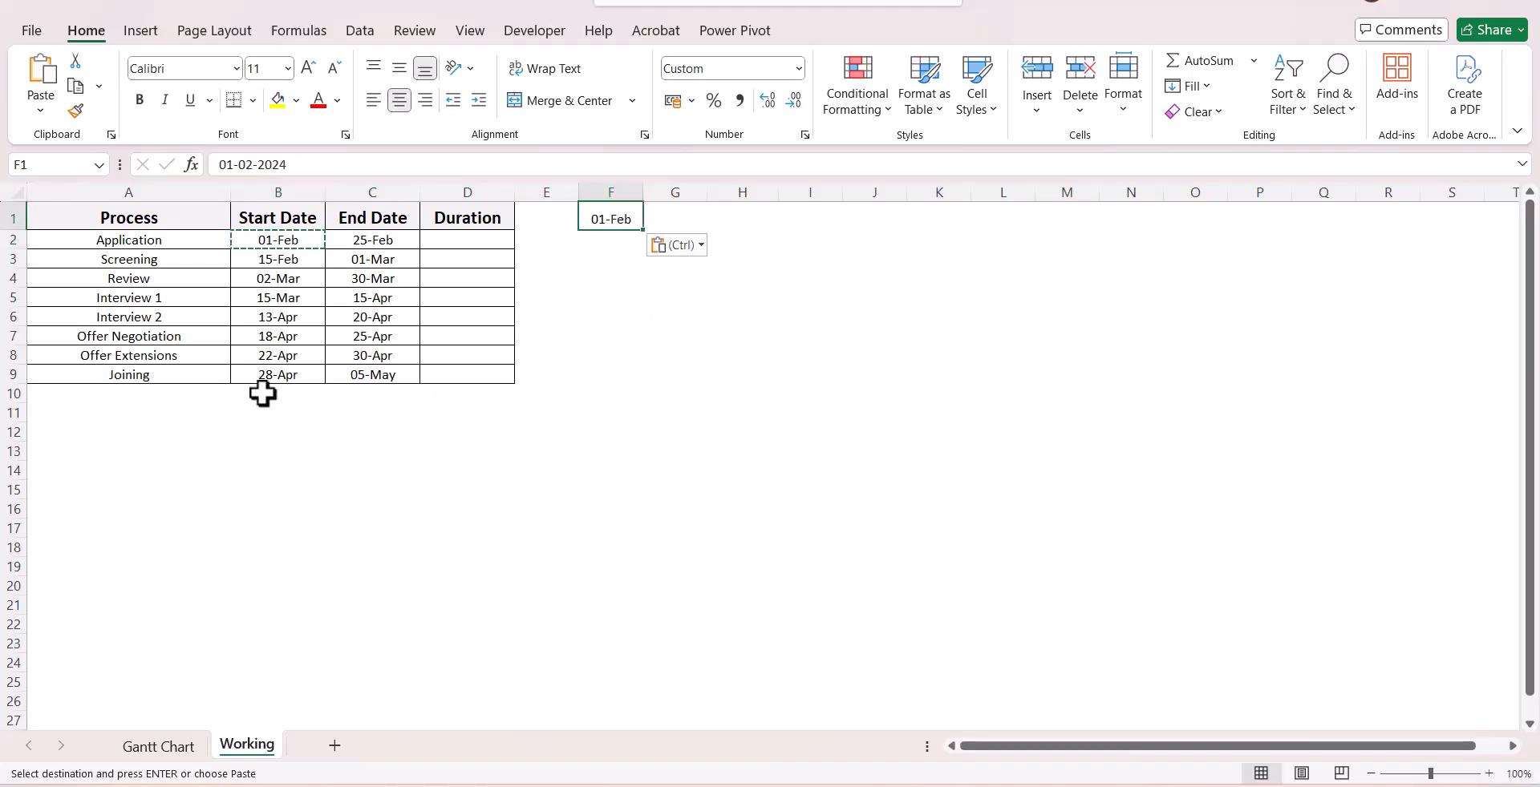
Copy the Joining end date from C9 into F2 and change the copy to 11-05-2024.
left_click(350, 378)
key("ctrl+c")
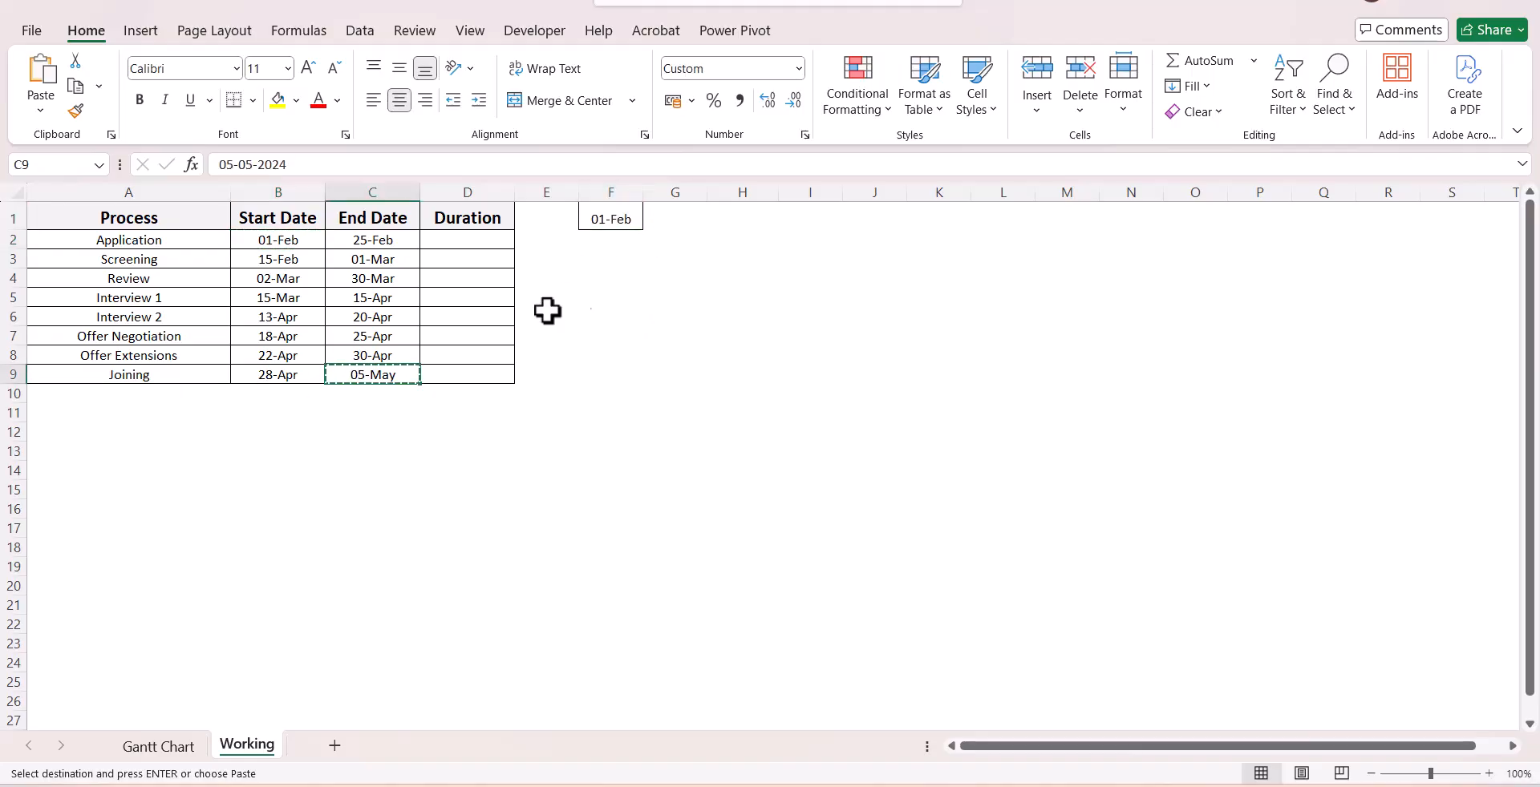
left_click(611, 243)
key("ctrl+v")
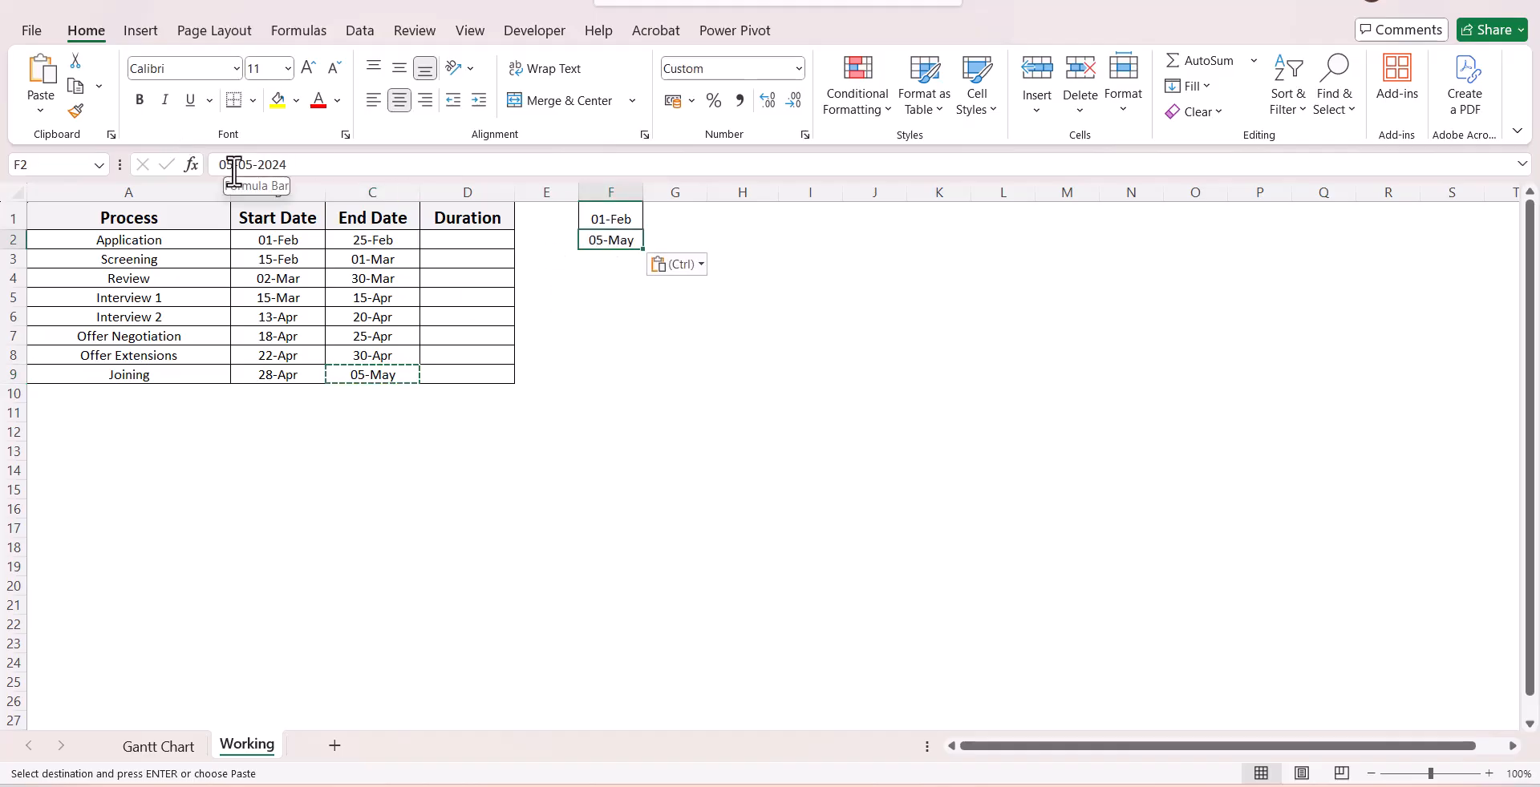
type("4")
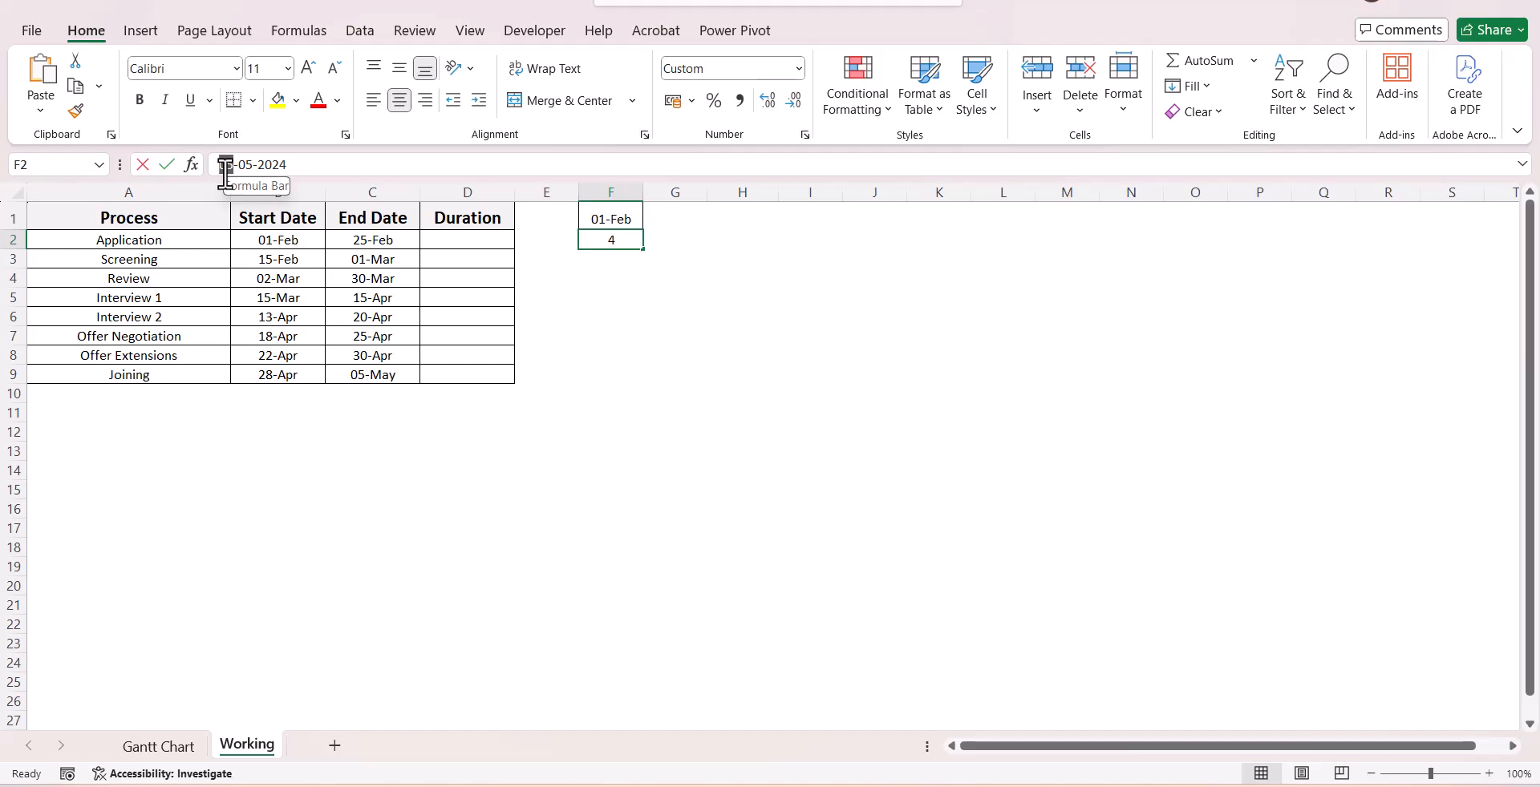
type("11-05-202")
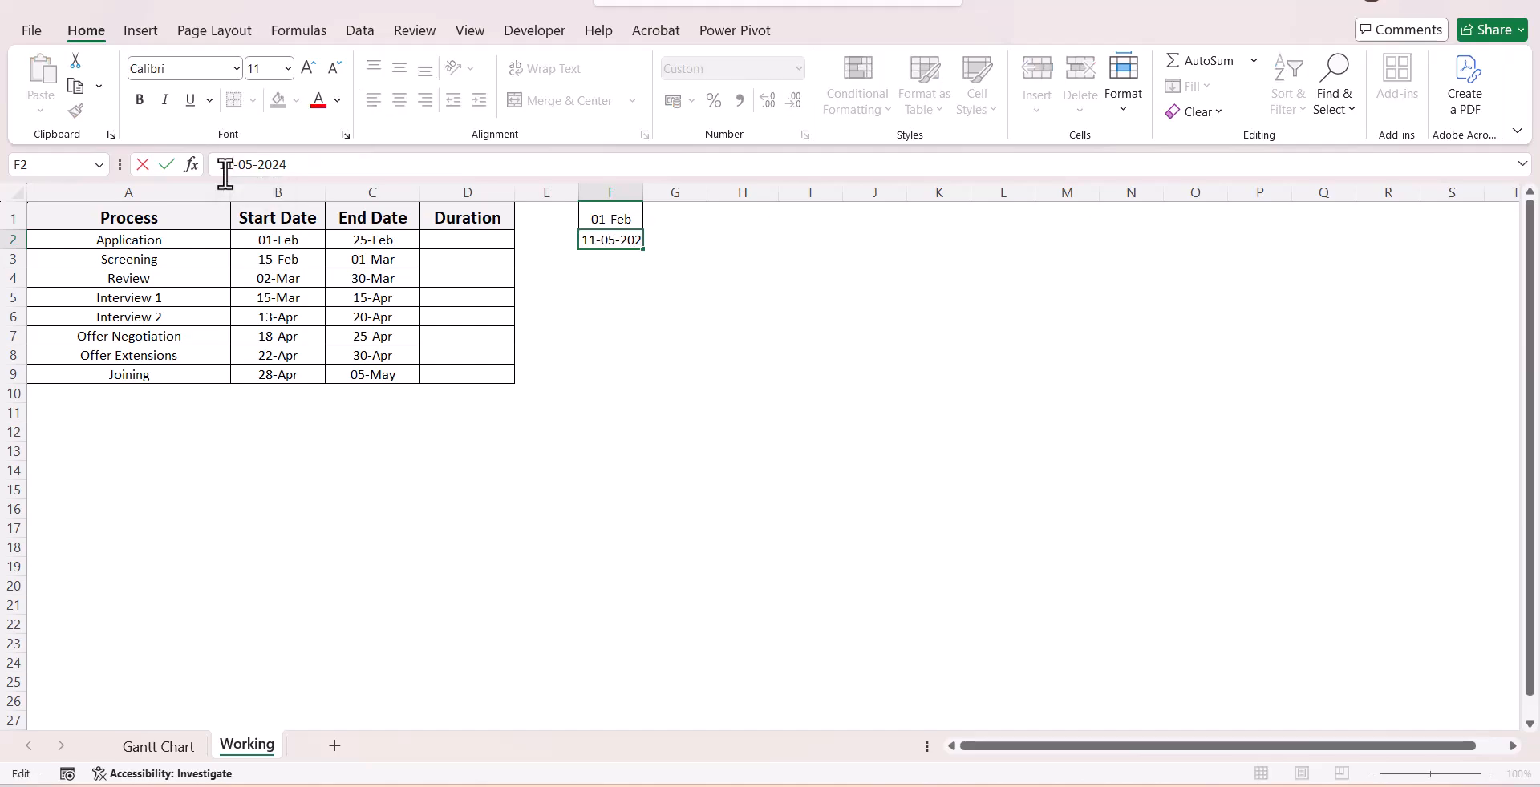
key("Return")
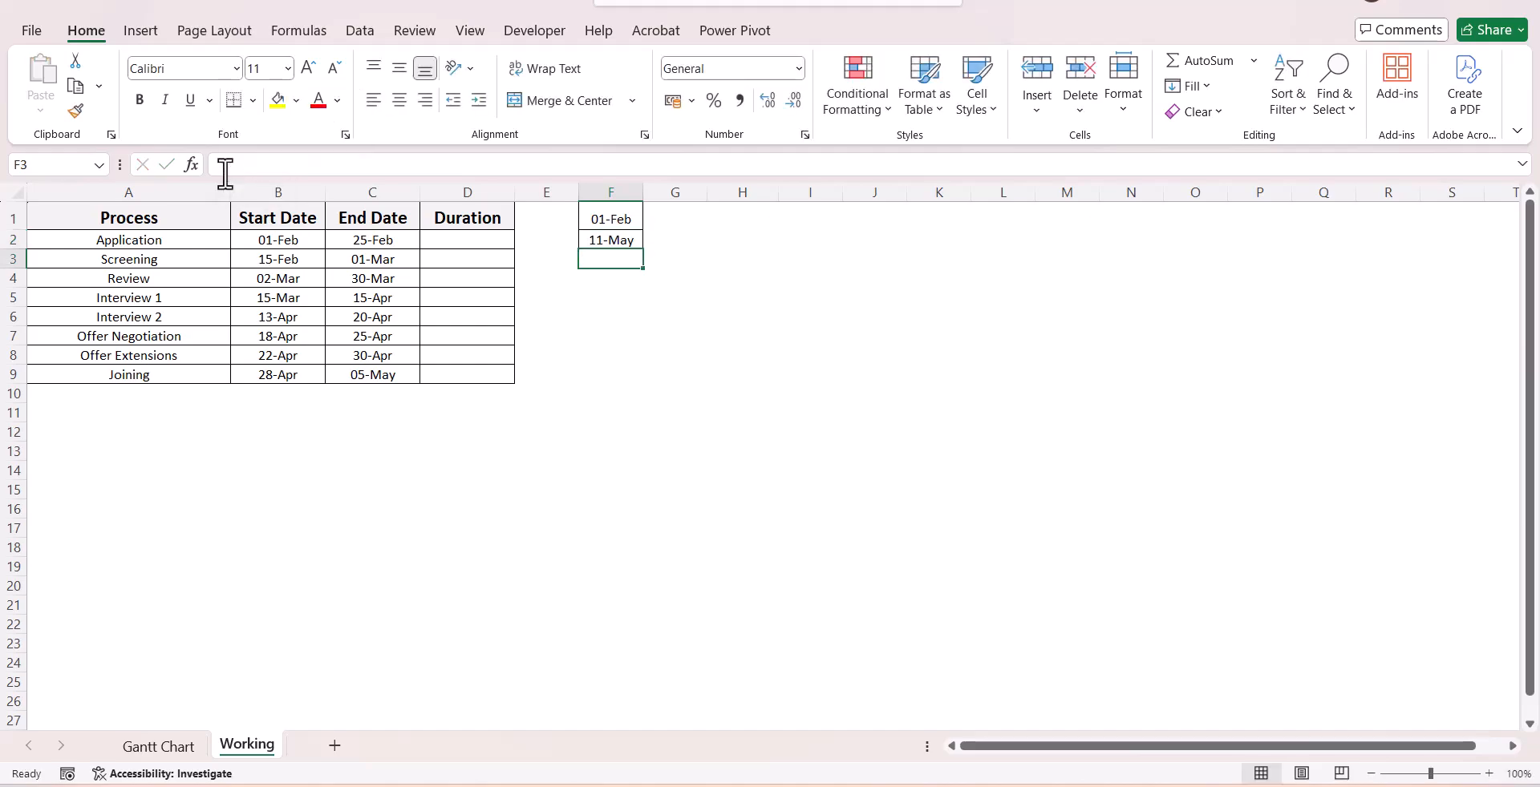
Format the two copied dates in F1:F2 as Number to get their serial values.
left_click_drag(611, 222, 612, 235)
left_click(798, 69)
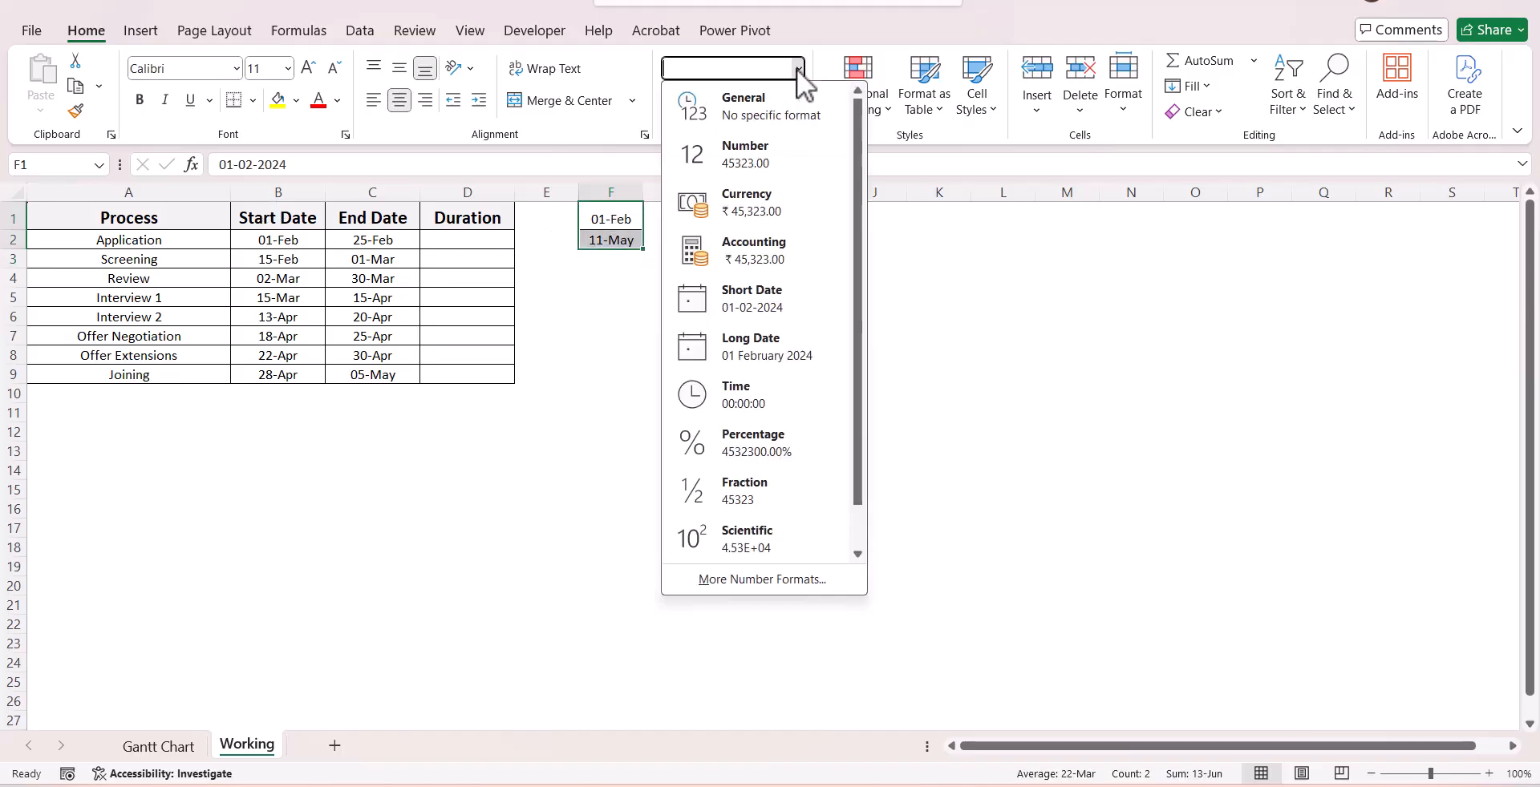
left_click(768, 157)
left_click(784, 291)
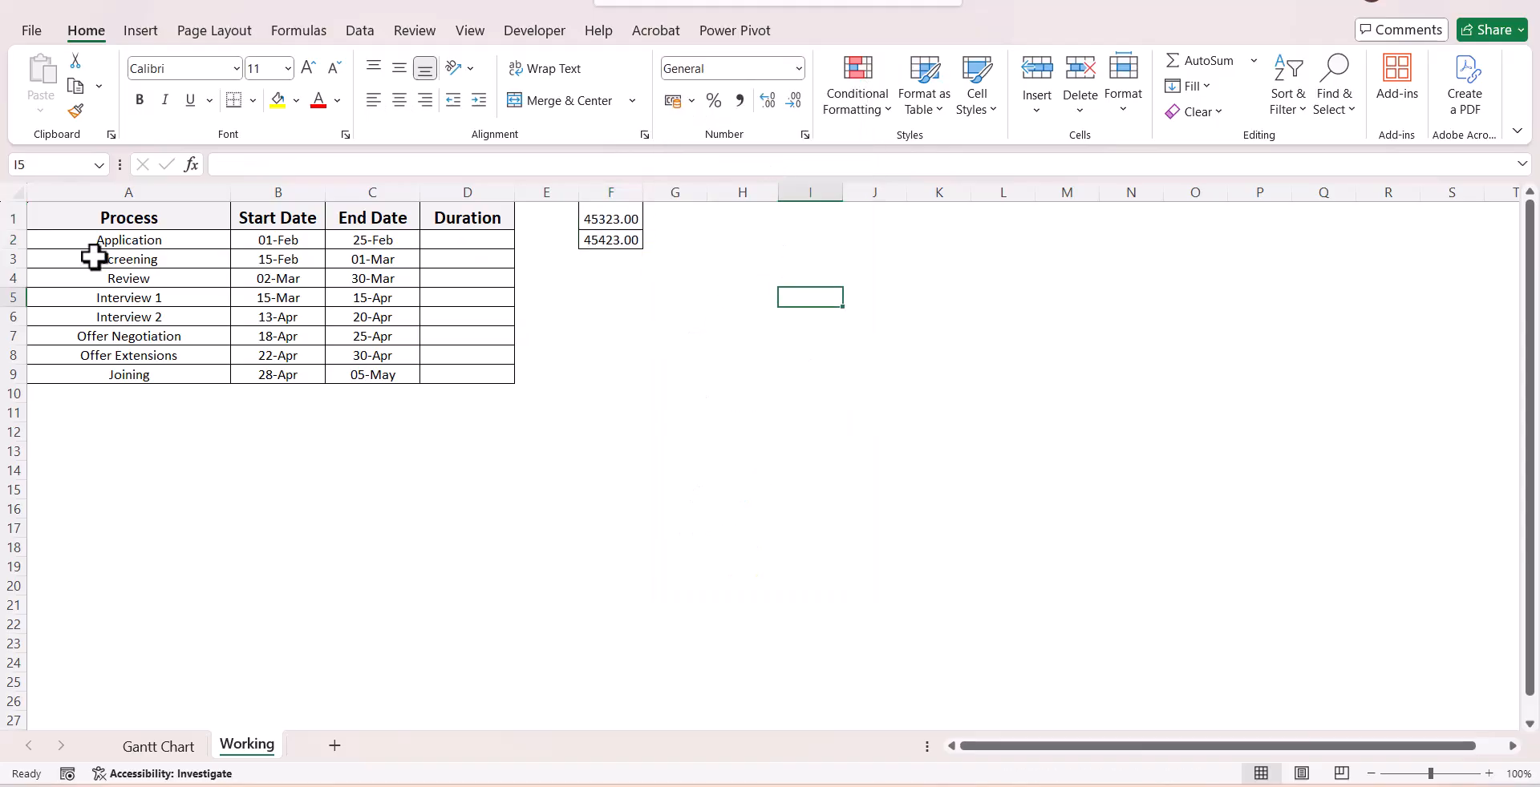
Insert a 2-D stacked bar chart from the Process and Start Date columns, A1:B9.
left_click_drag(110, 219, 236, 371)
left_click(145, 32)
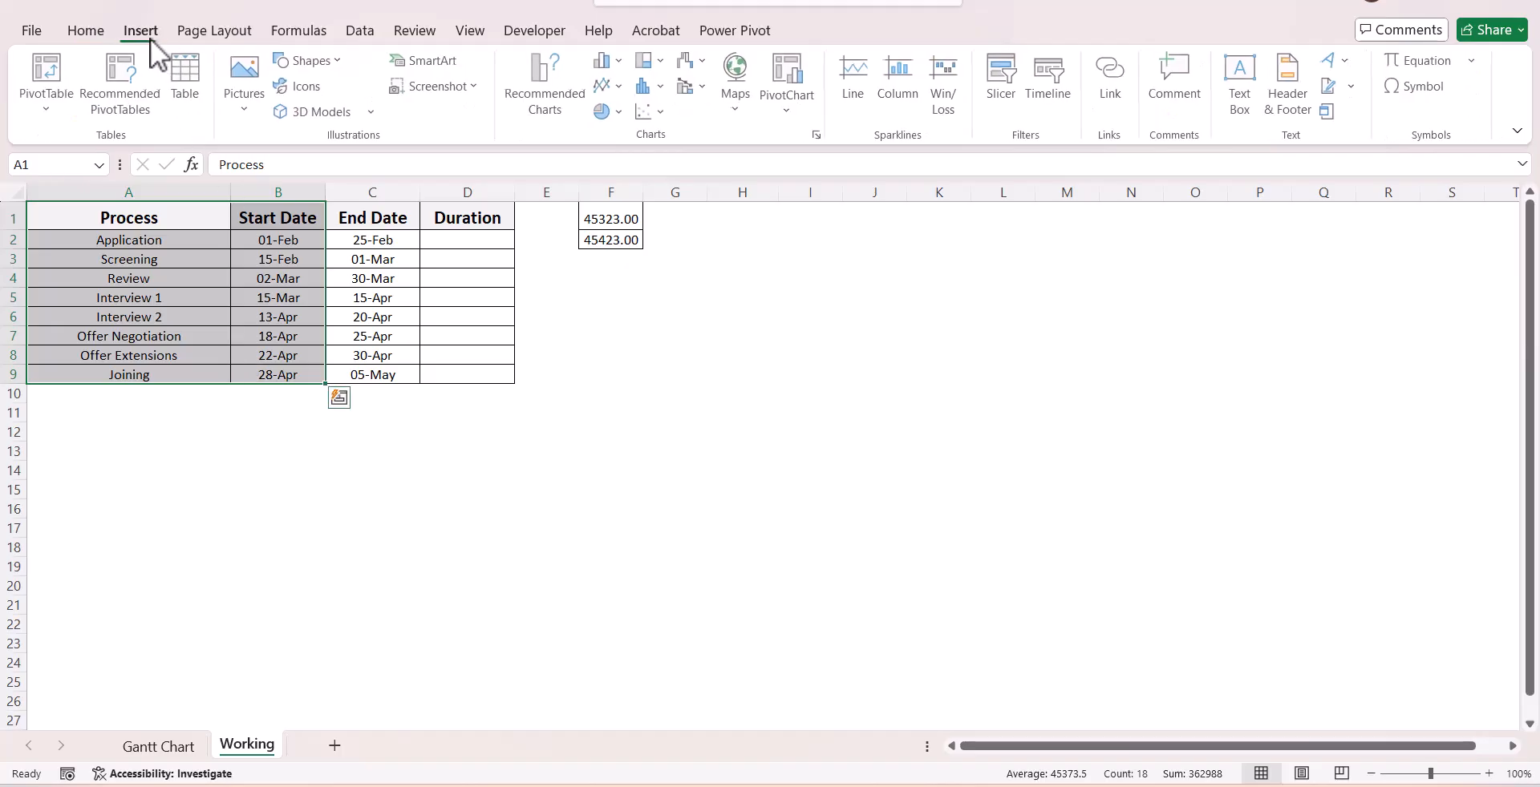
left_click(611, 63)
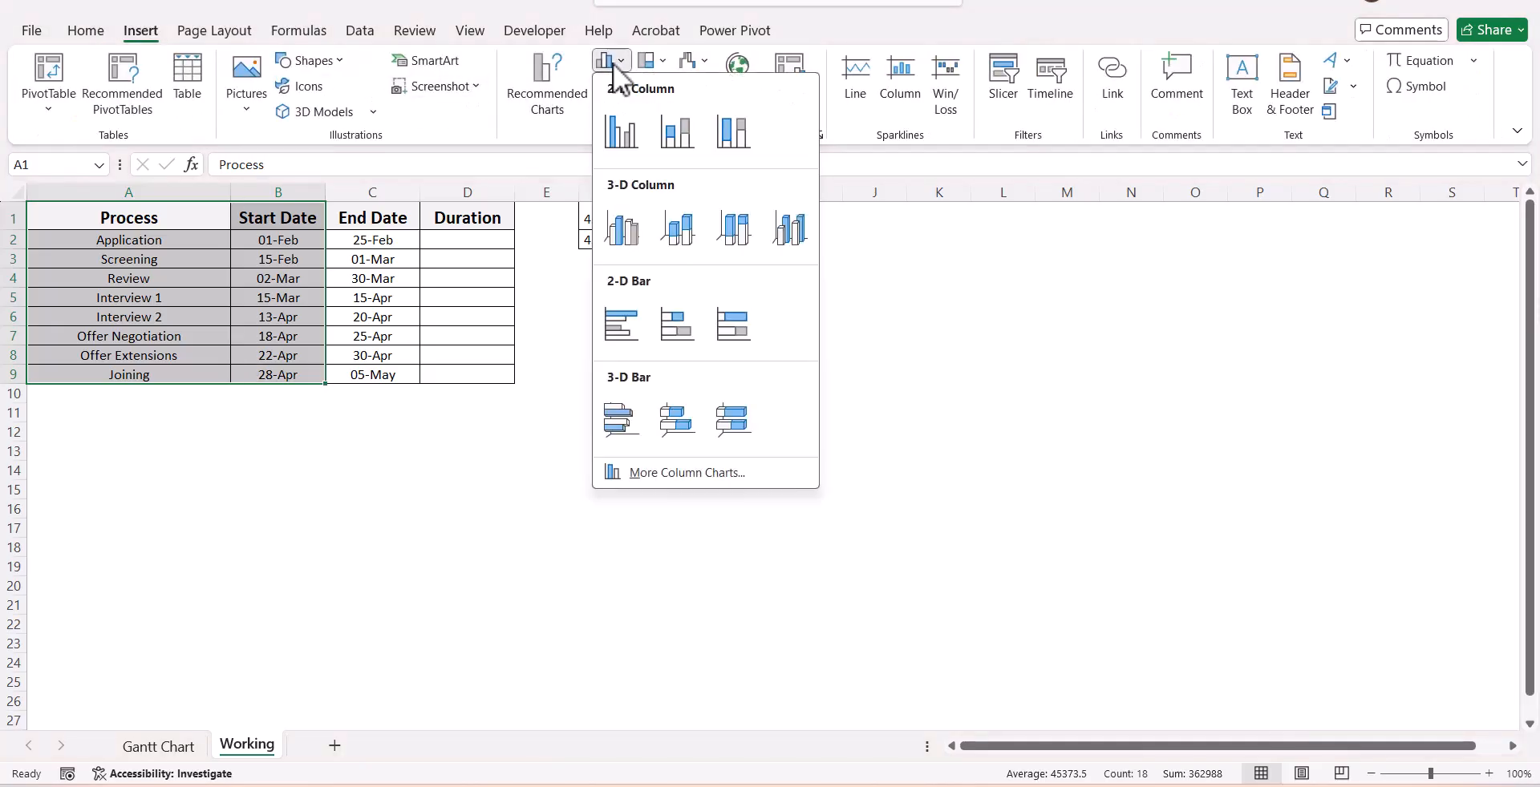
left_click(678, 325)
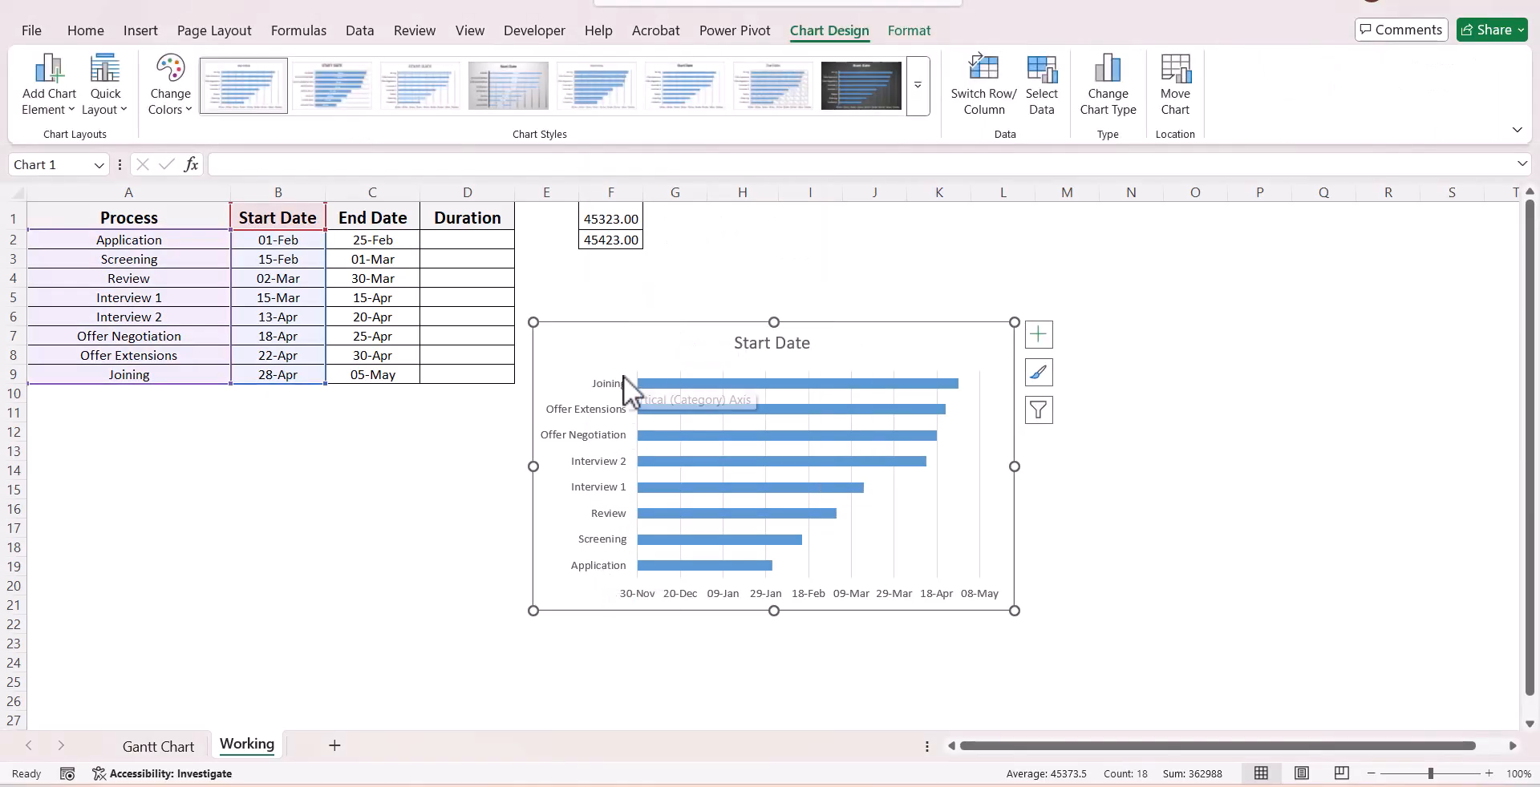
Set the chart's vertical category axis to show the categories in reverse order.
right_click(602, 434)
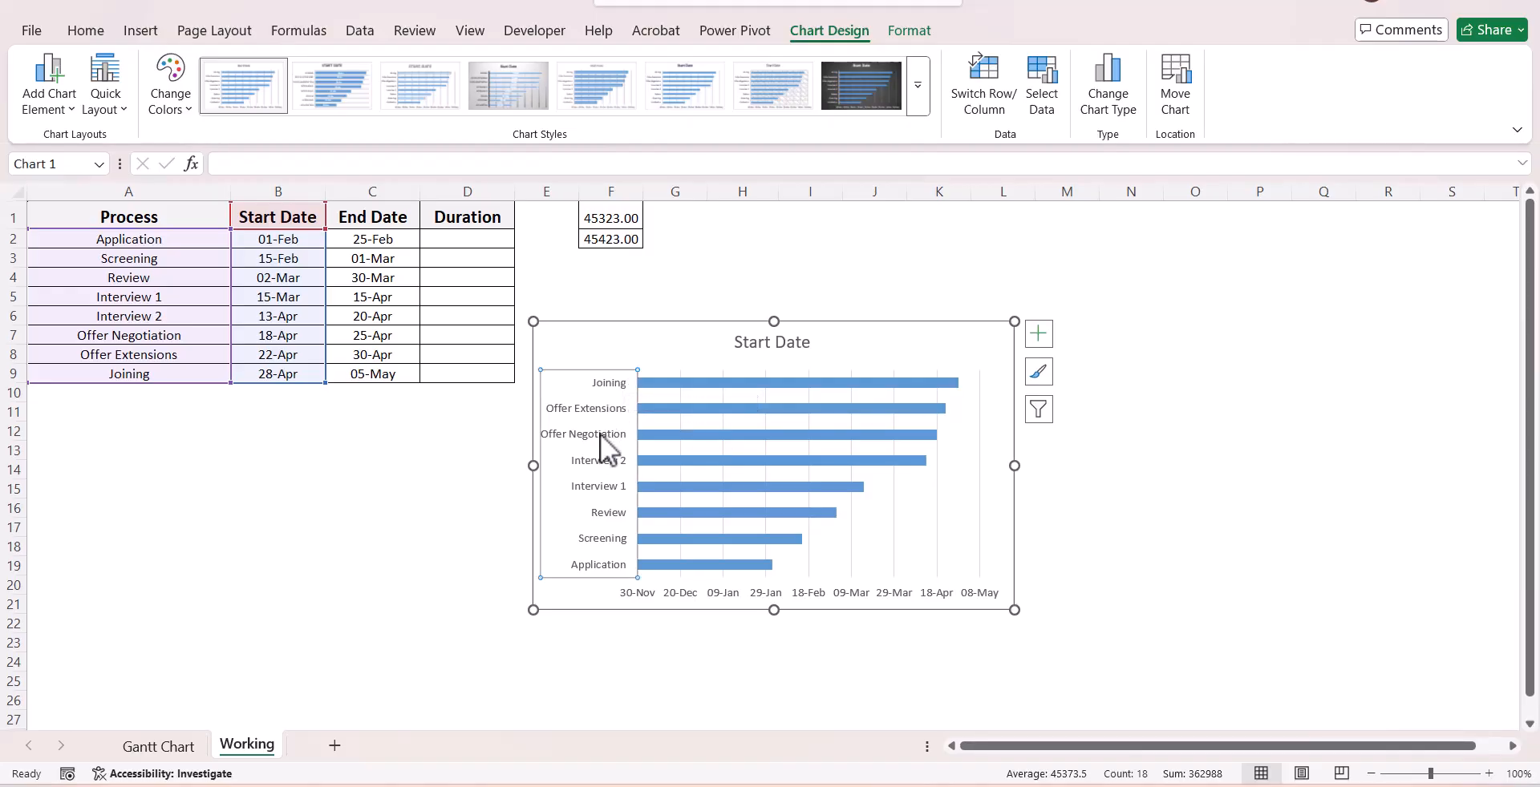
left_click(686, 718)
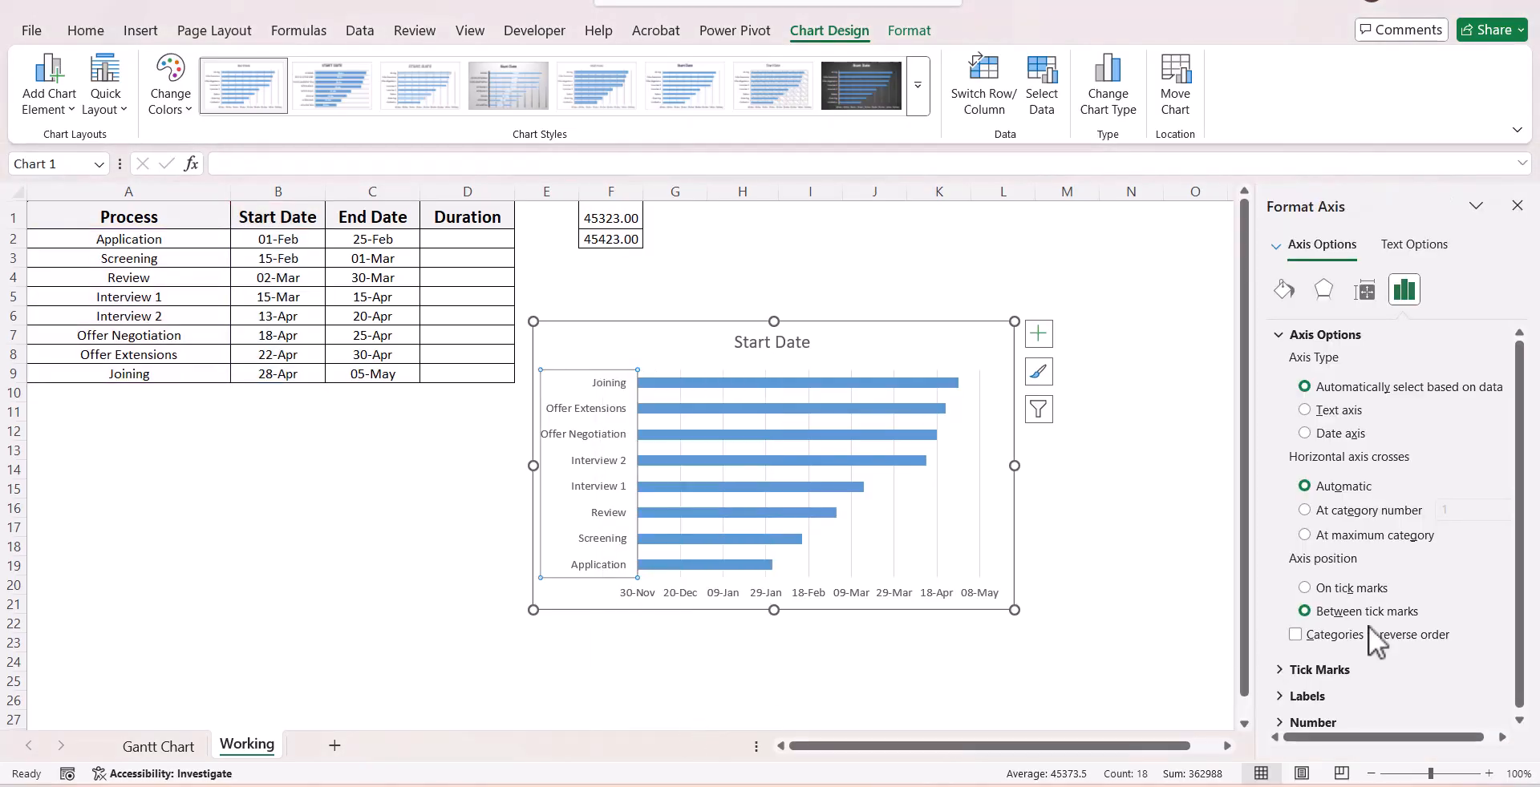
left_click(1296, 635)
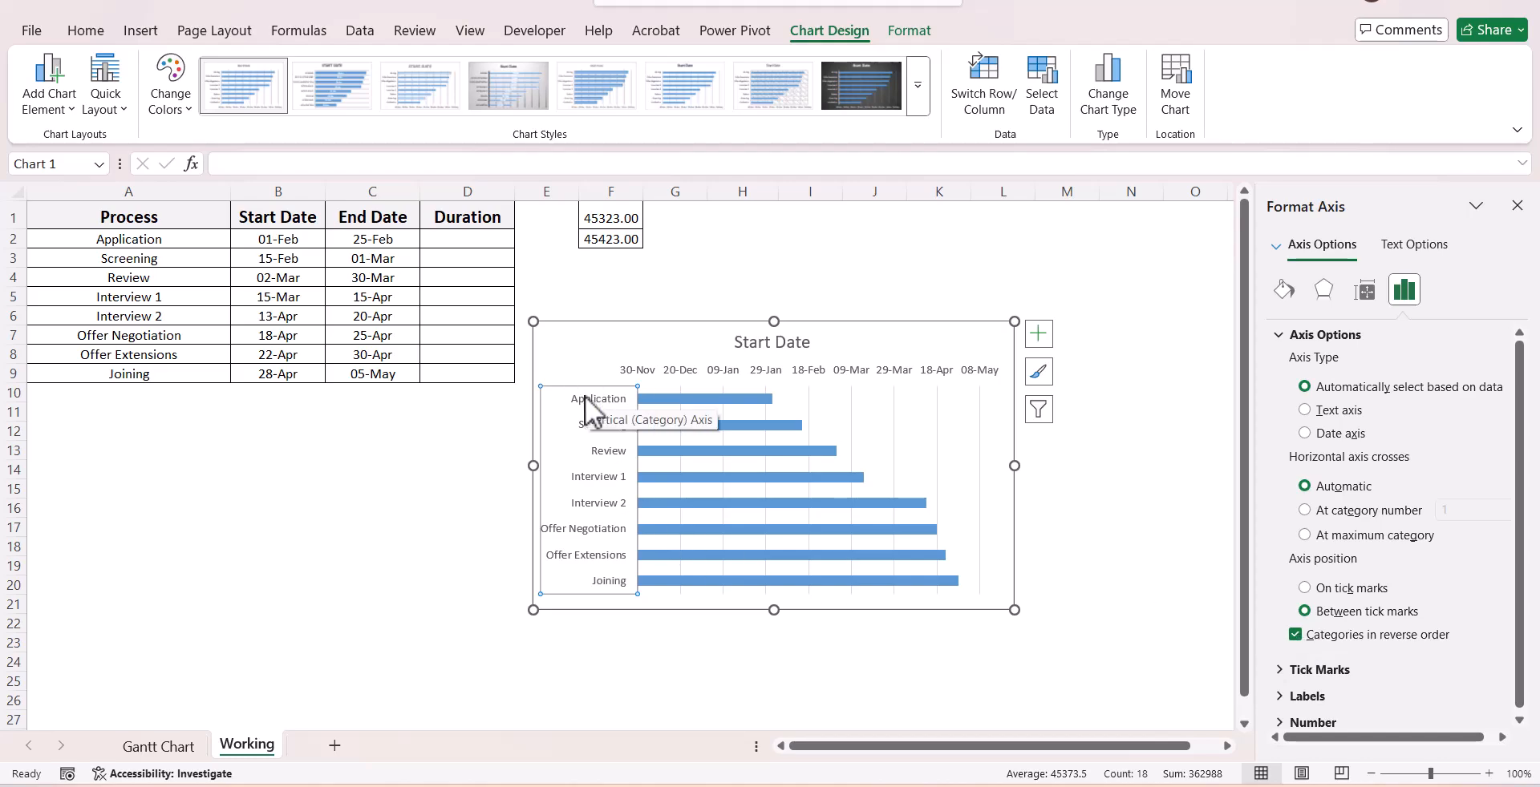
Set the chart's date axis bounds to a minimum of 45323 and a maximum of 45423.
left_click(668, 374)
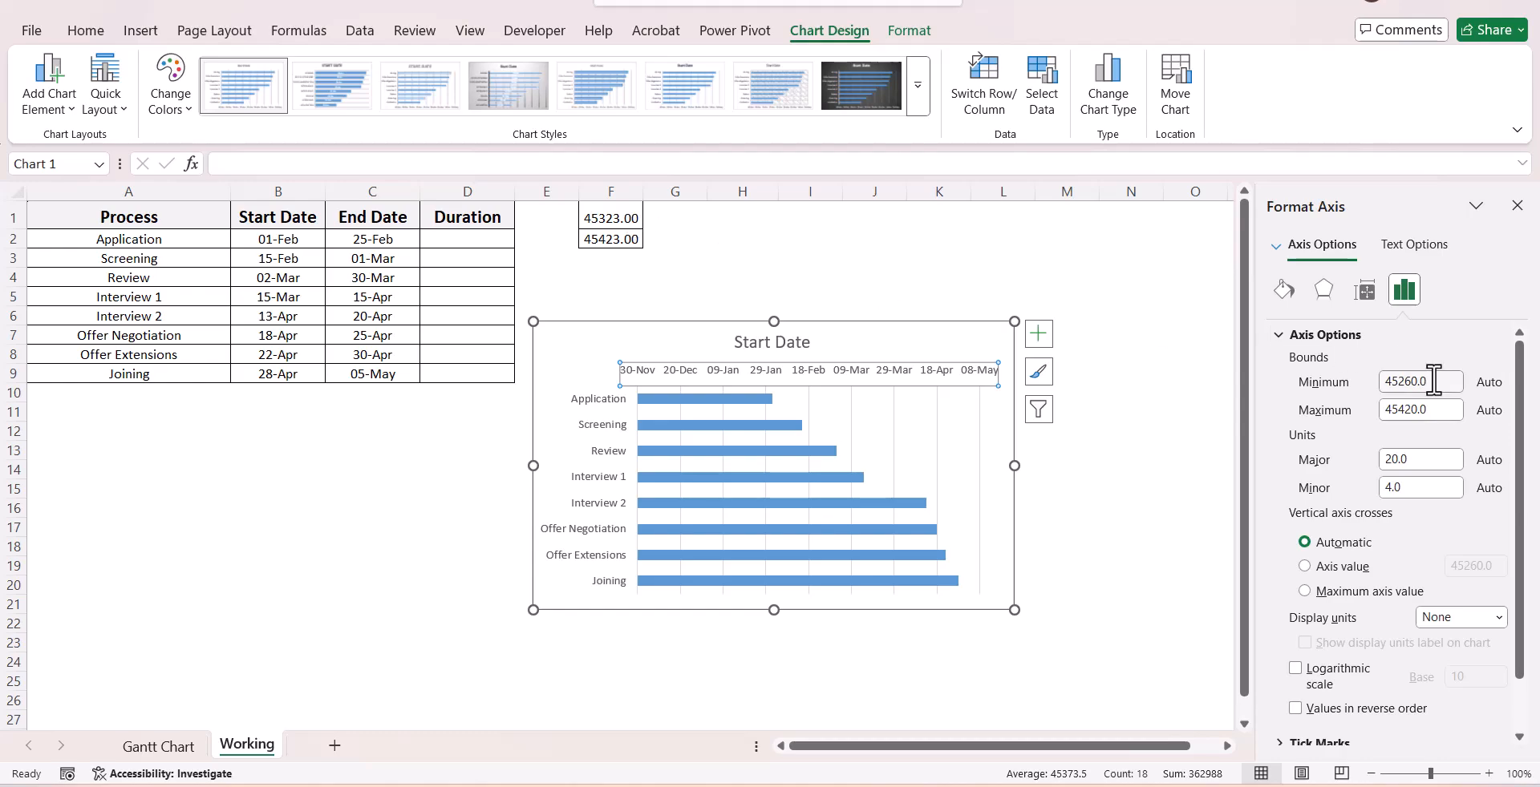
left_click(1380, 385)
type("45323")
key("Return")
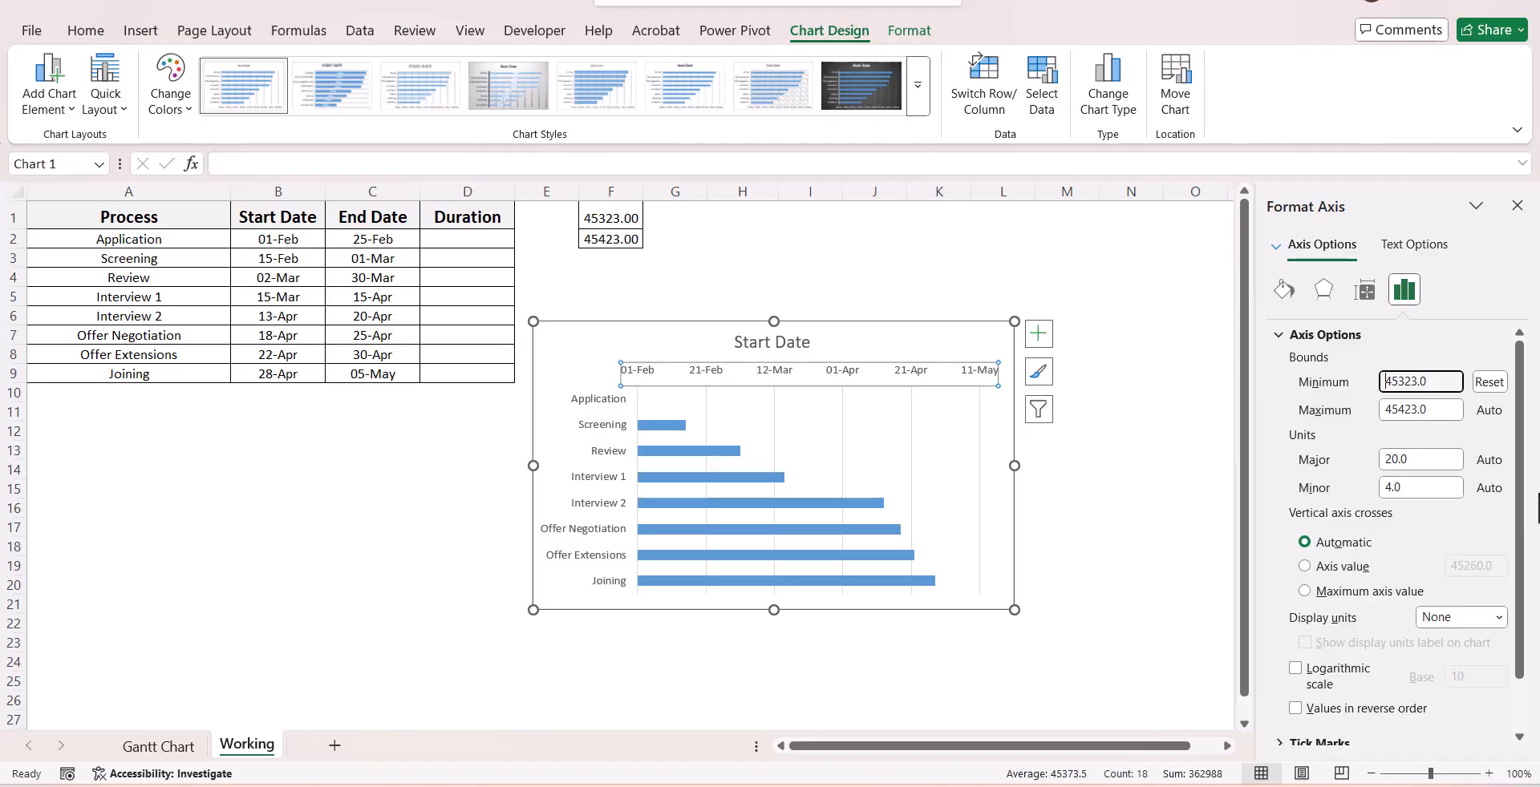
left_click(1408, 410)
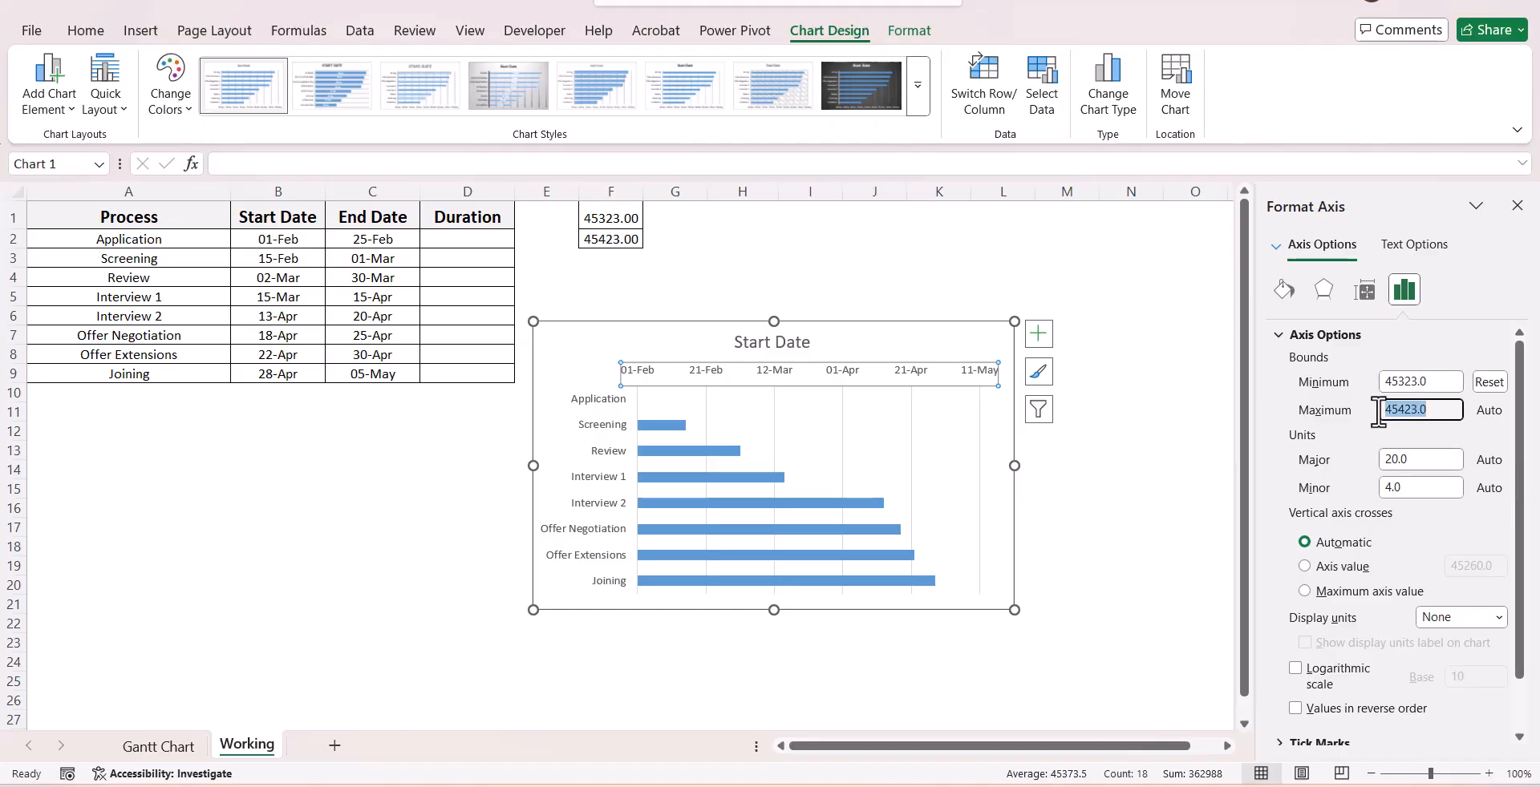
type("45")
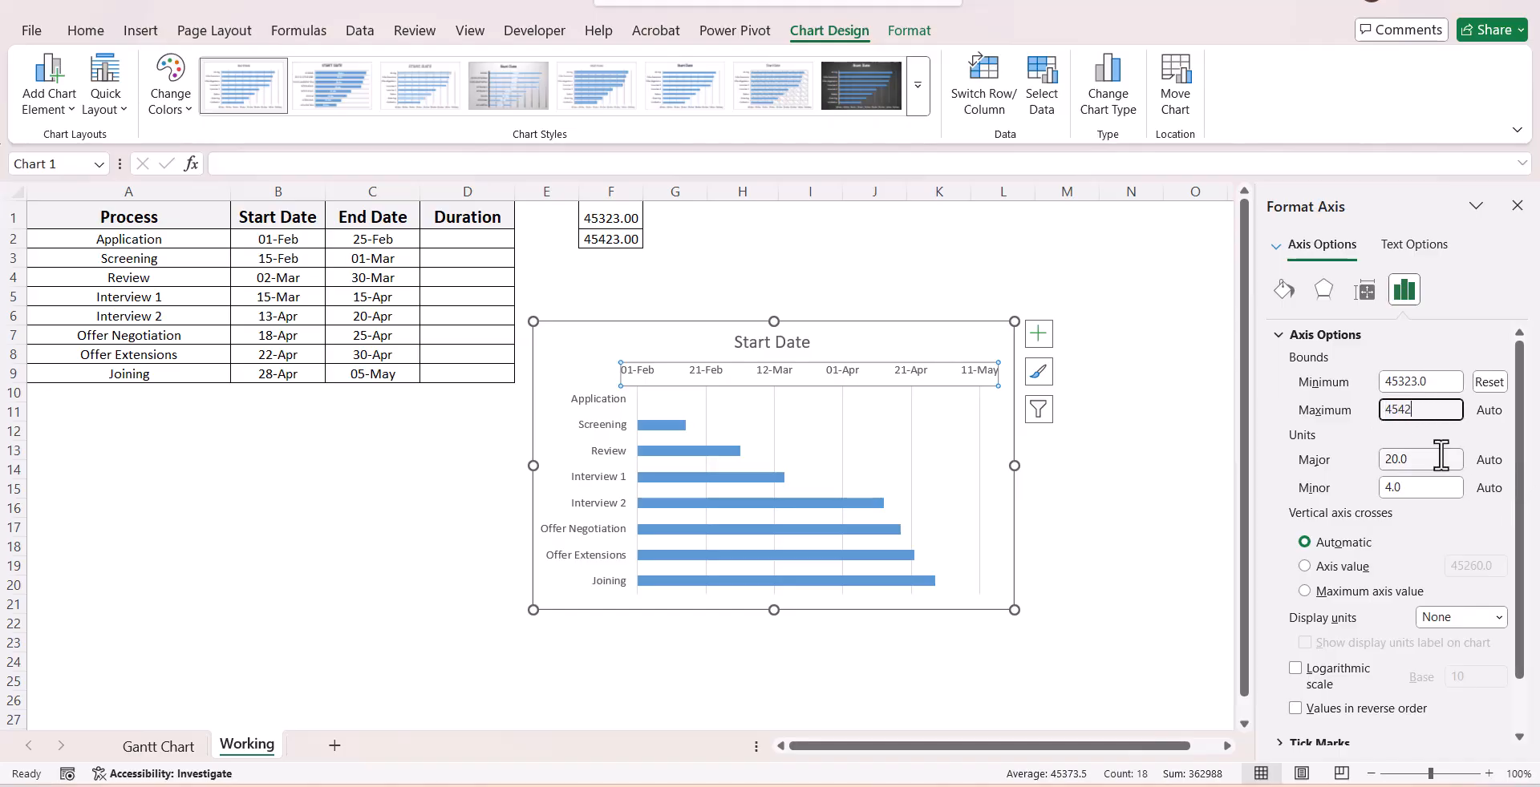
key("Return")
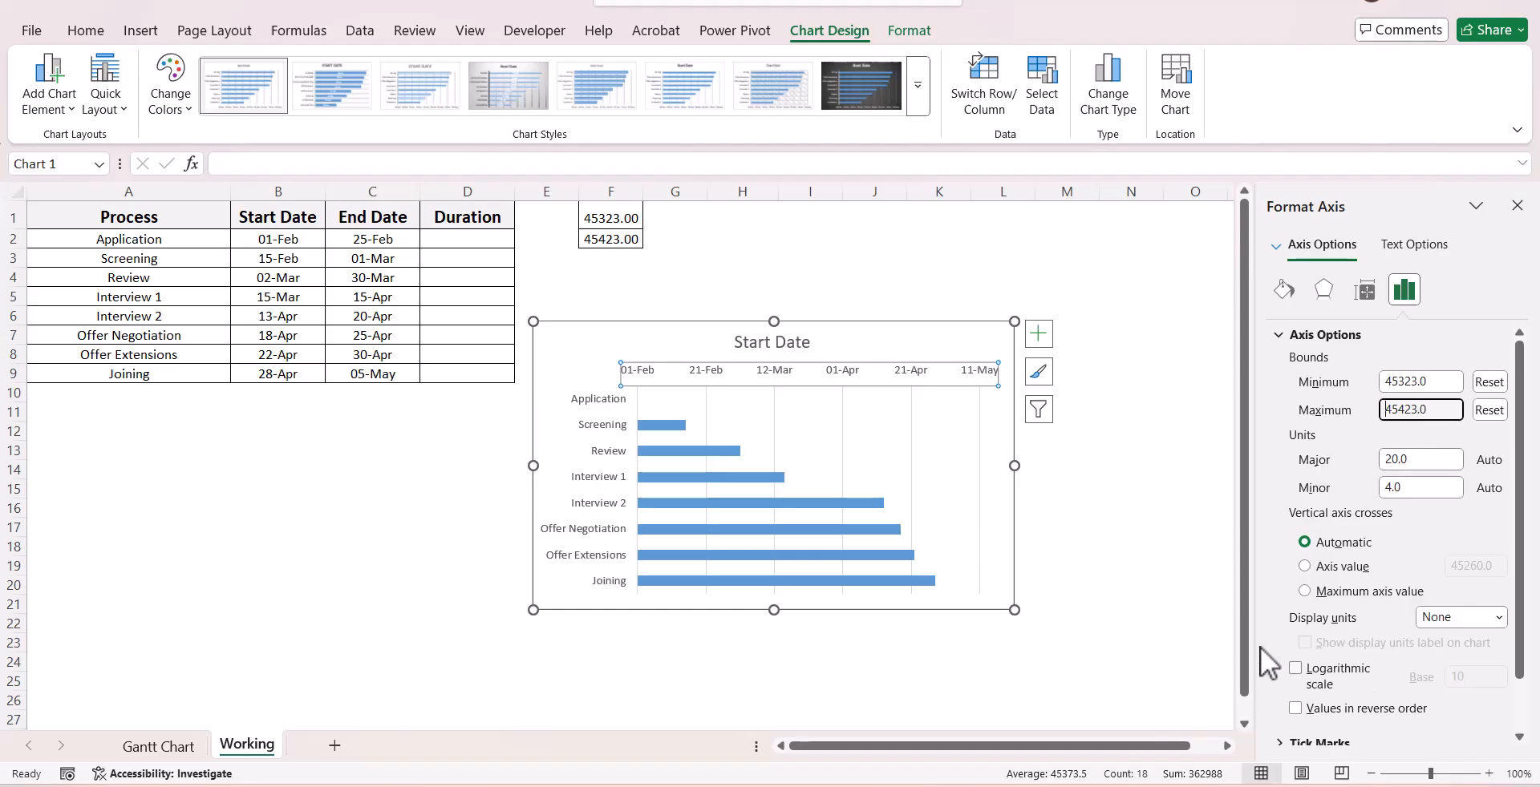
Enlarge the chart to about row 23 and column M, and review its data source without changing it.
left_click_drag(1015, 610, 1126, 664)
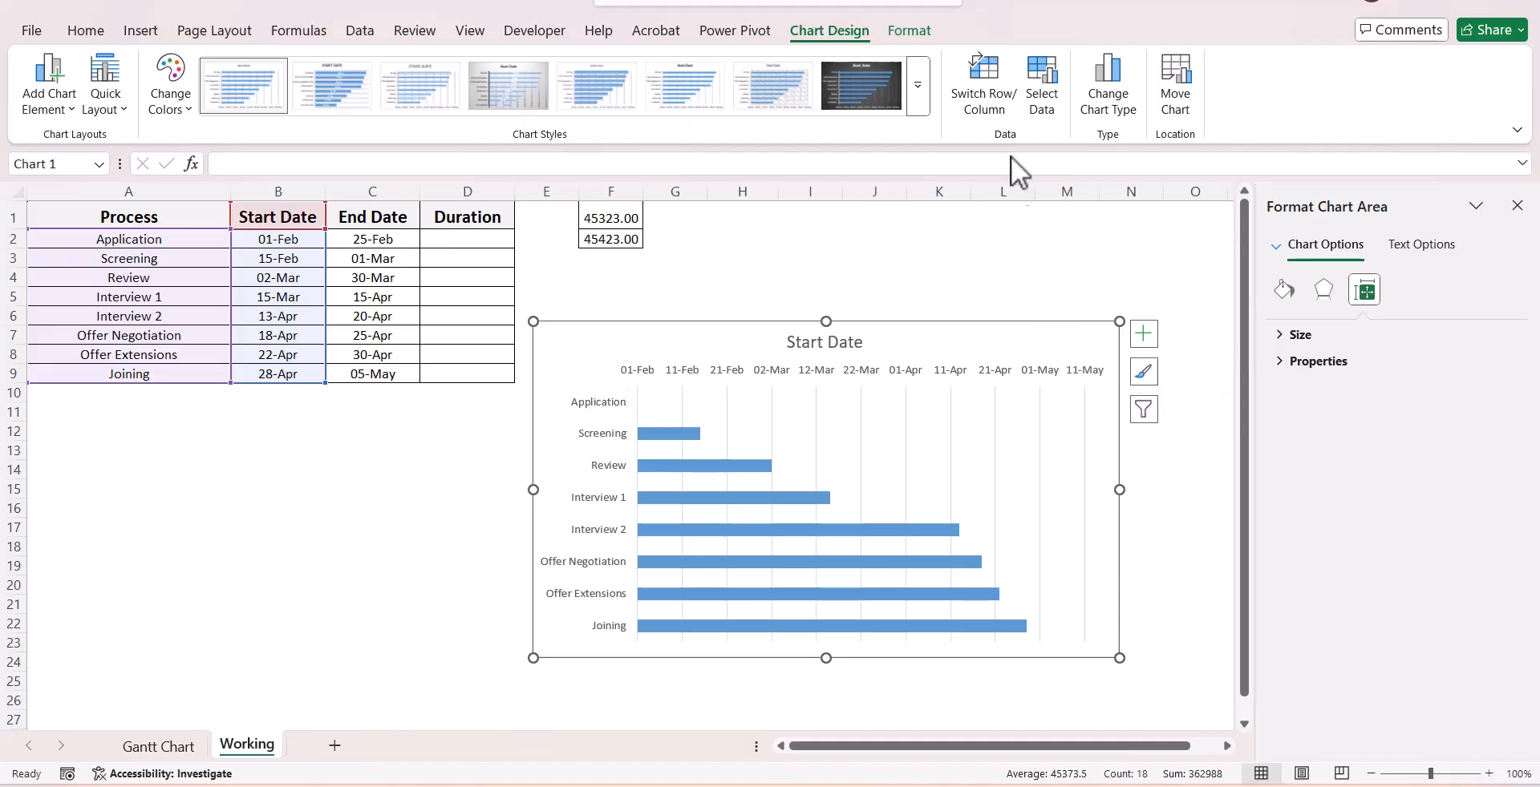
left_click(1041, 103)
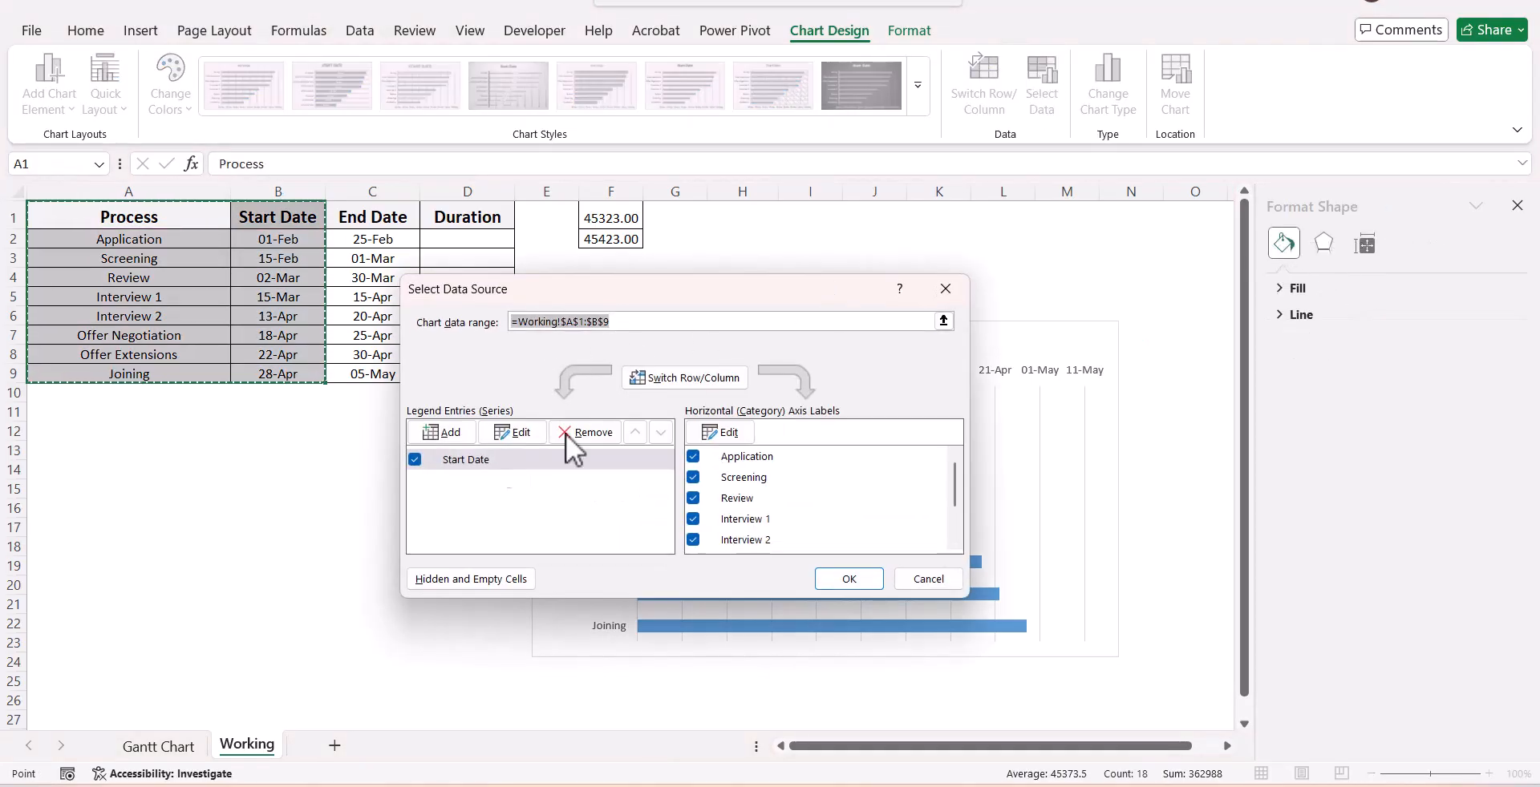
left_click(946, 289)
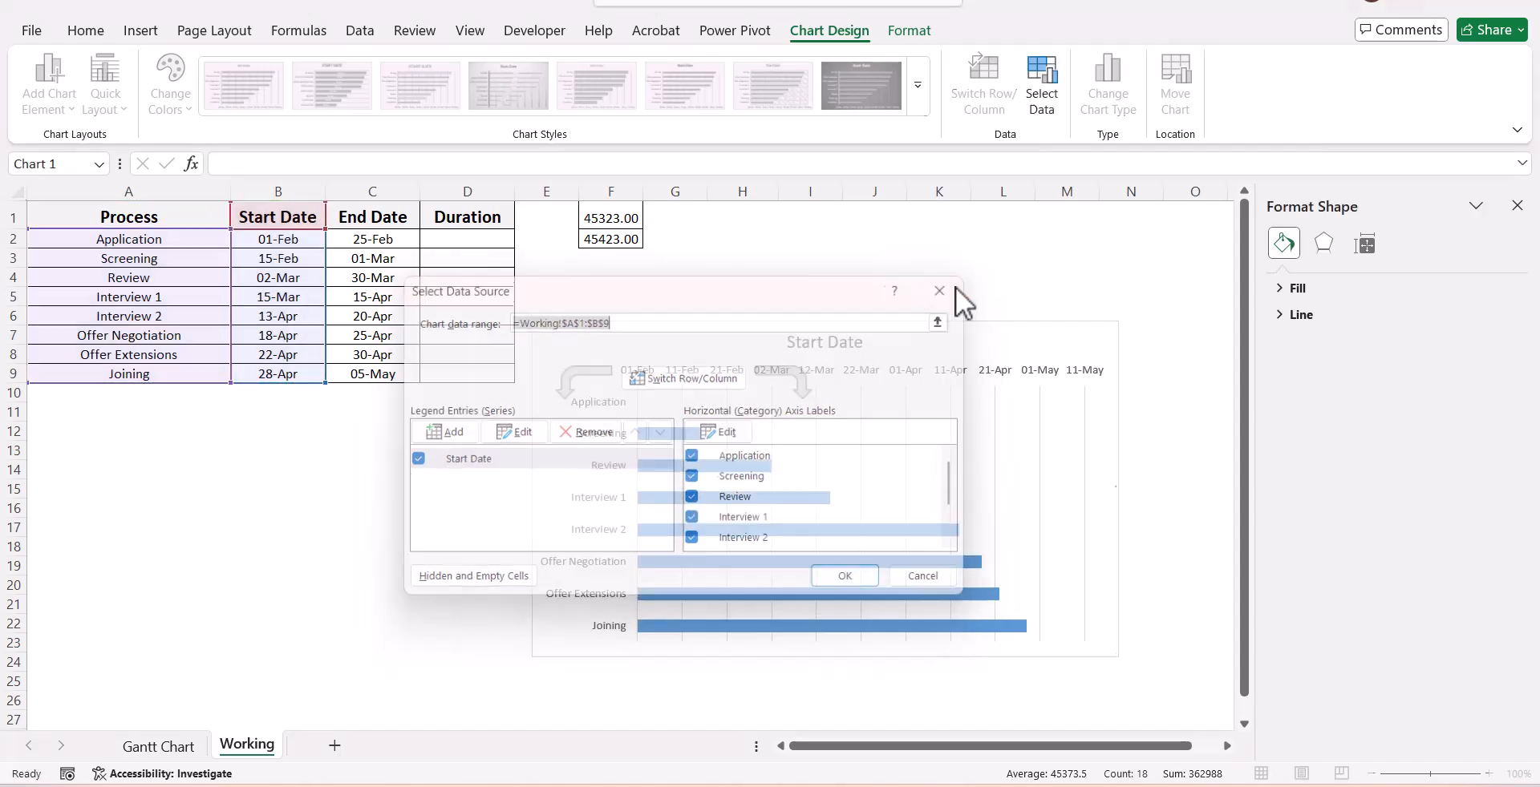
Calculate the Duration in D2 with =(C2-B2)+1 and fill the formula down to D9.
left_click(479, 244)
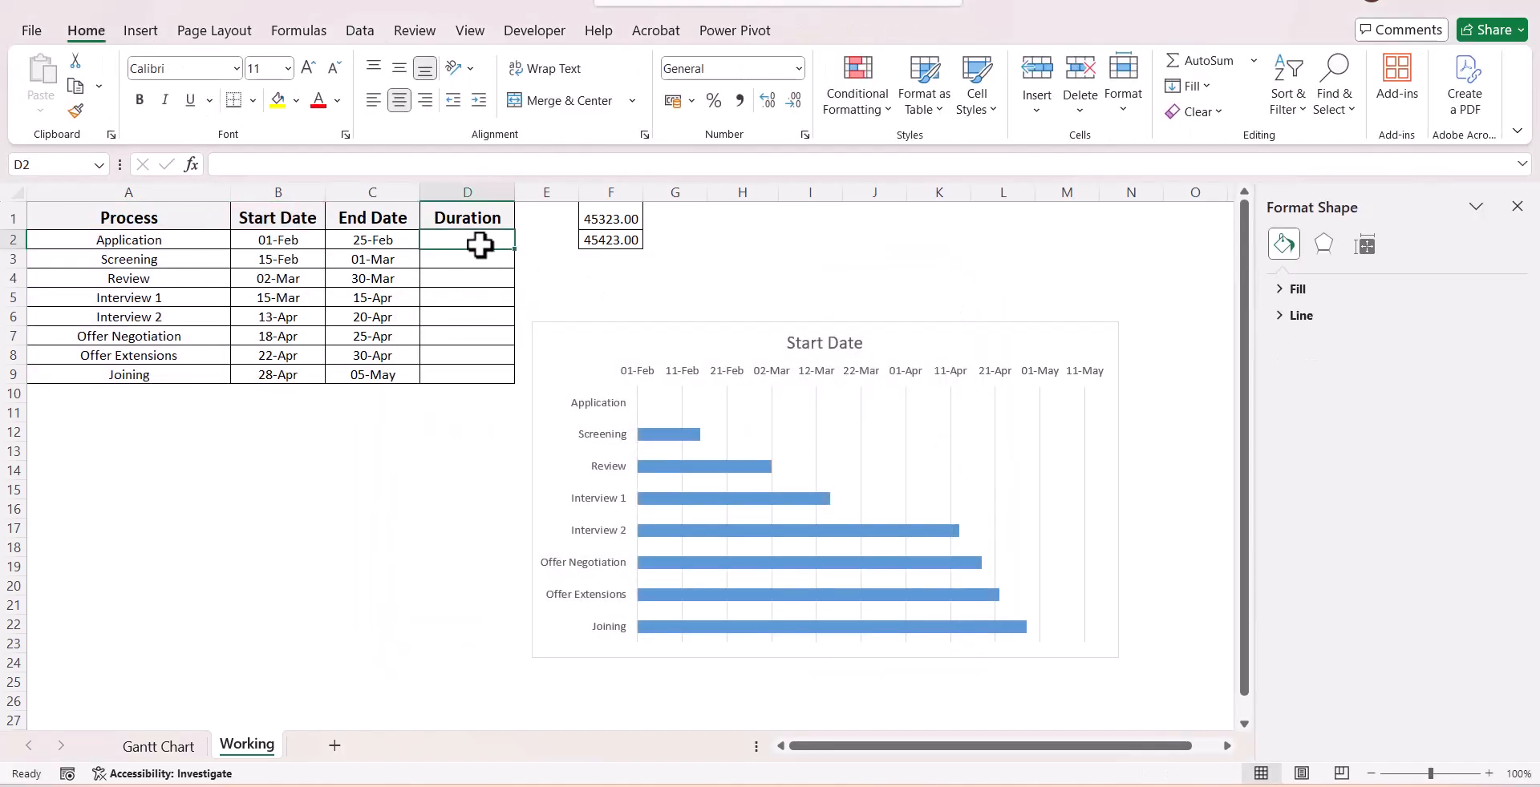
type("=(")
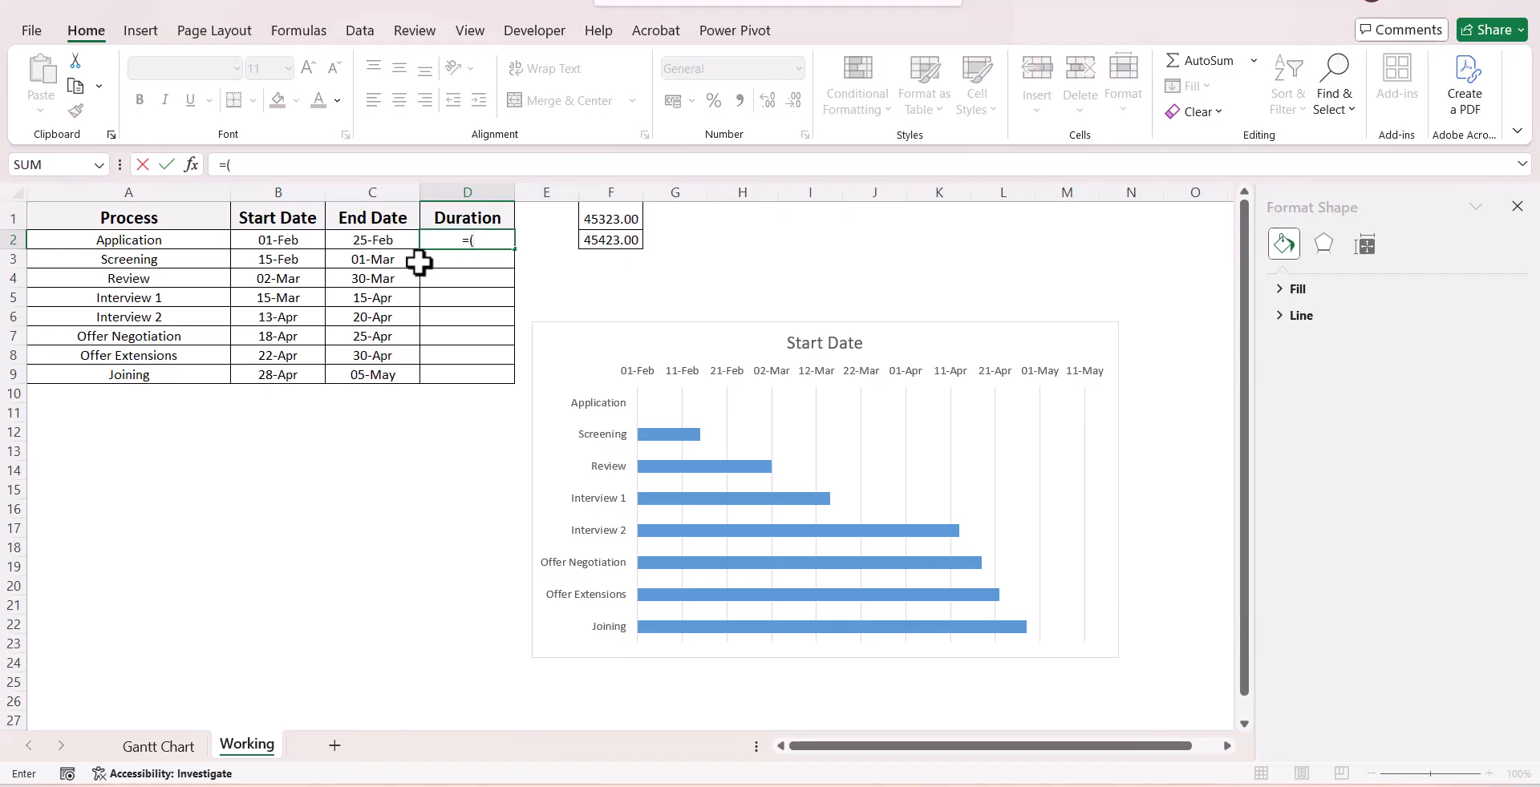
left_click(387, 236)
type("-")
left_click(274, 244)
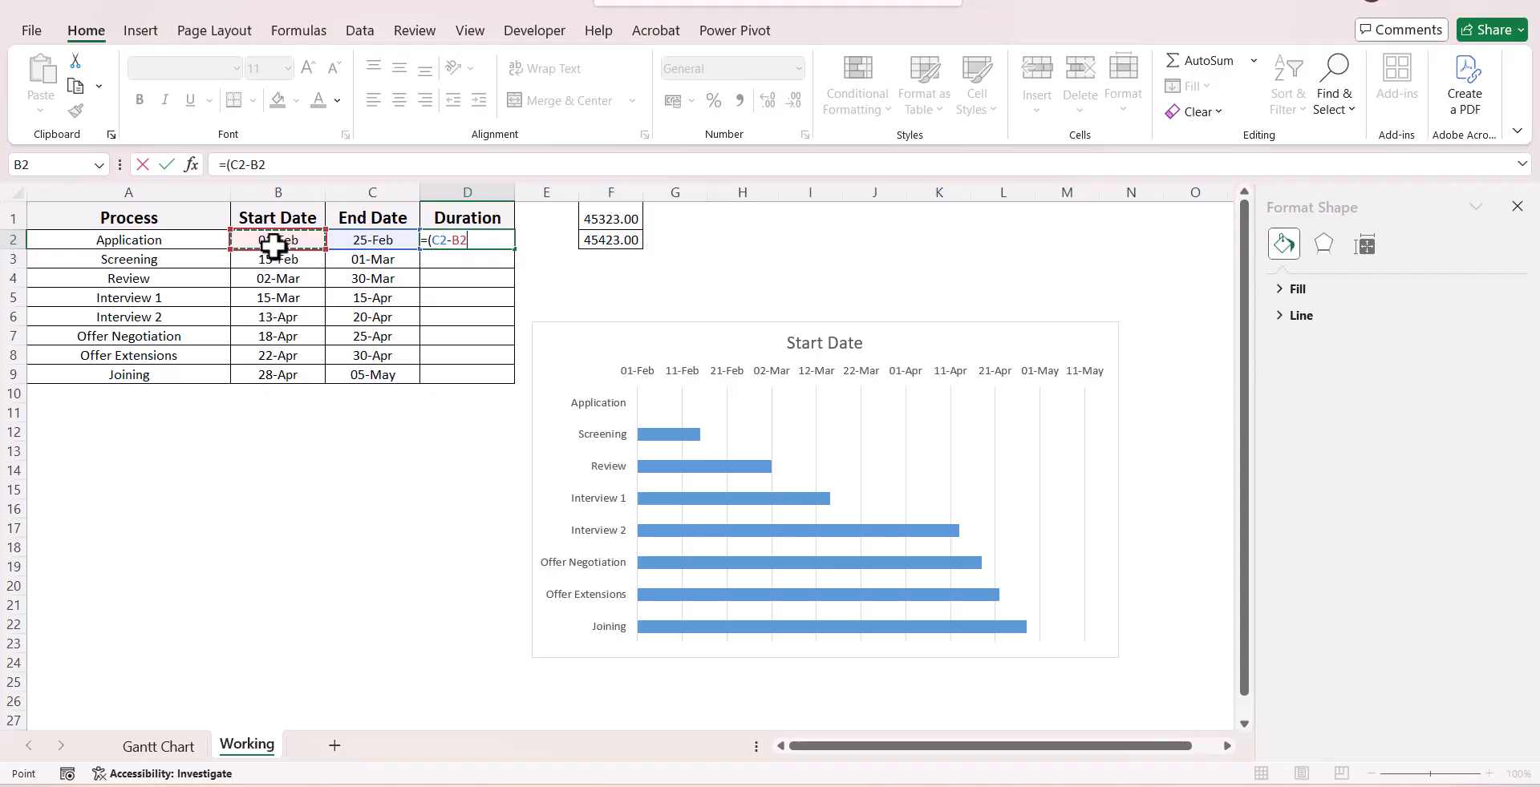
type(")")
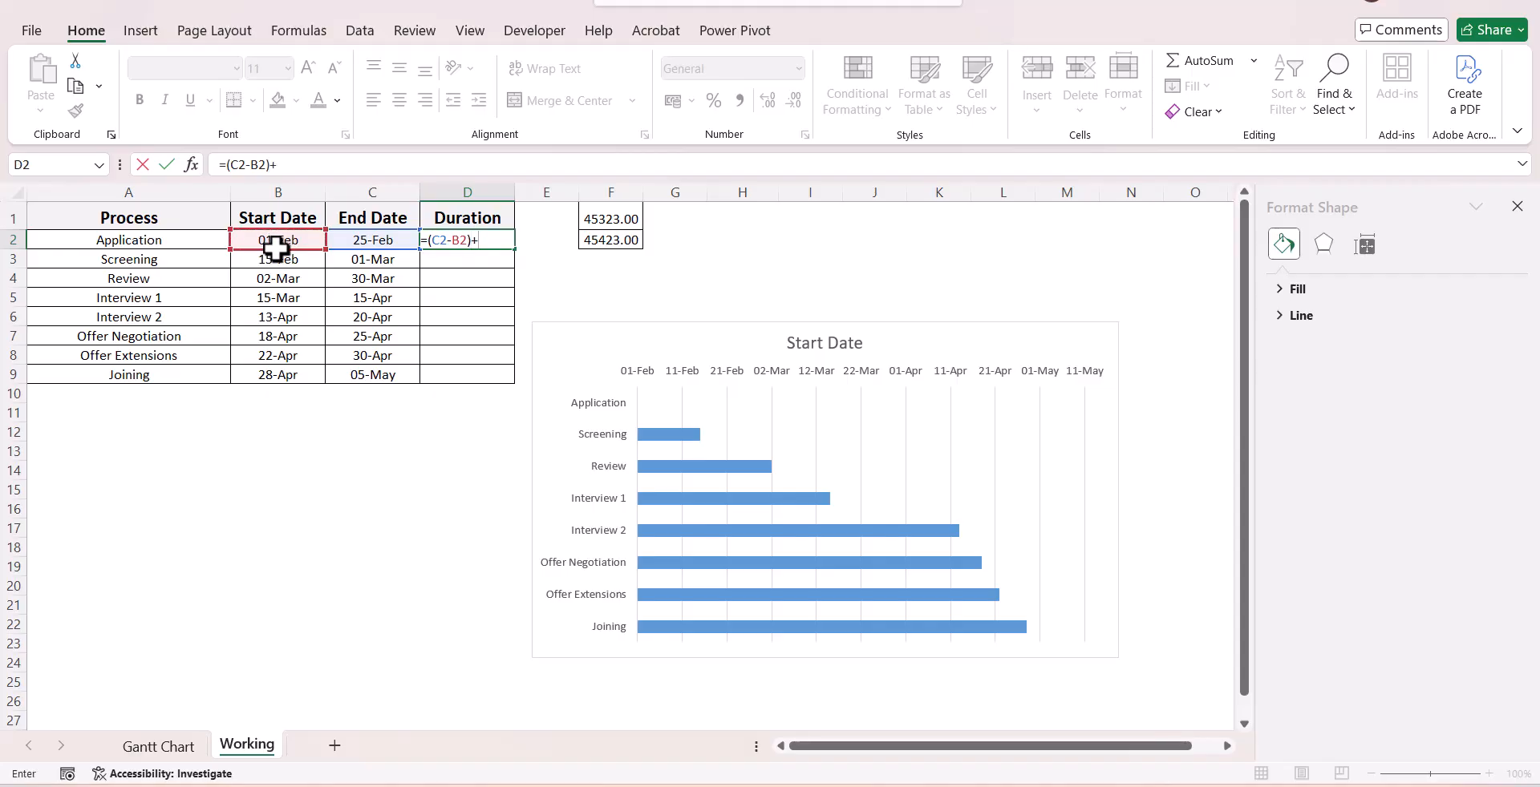
type("+1")
key("Return")
left_click(508, 241)
left_click_drag(514, 249, 517, 383)
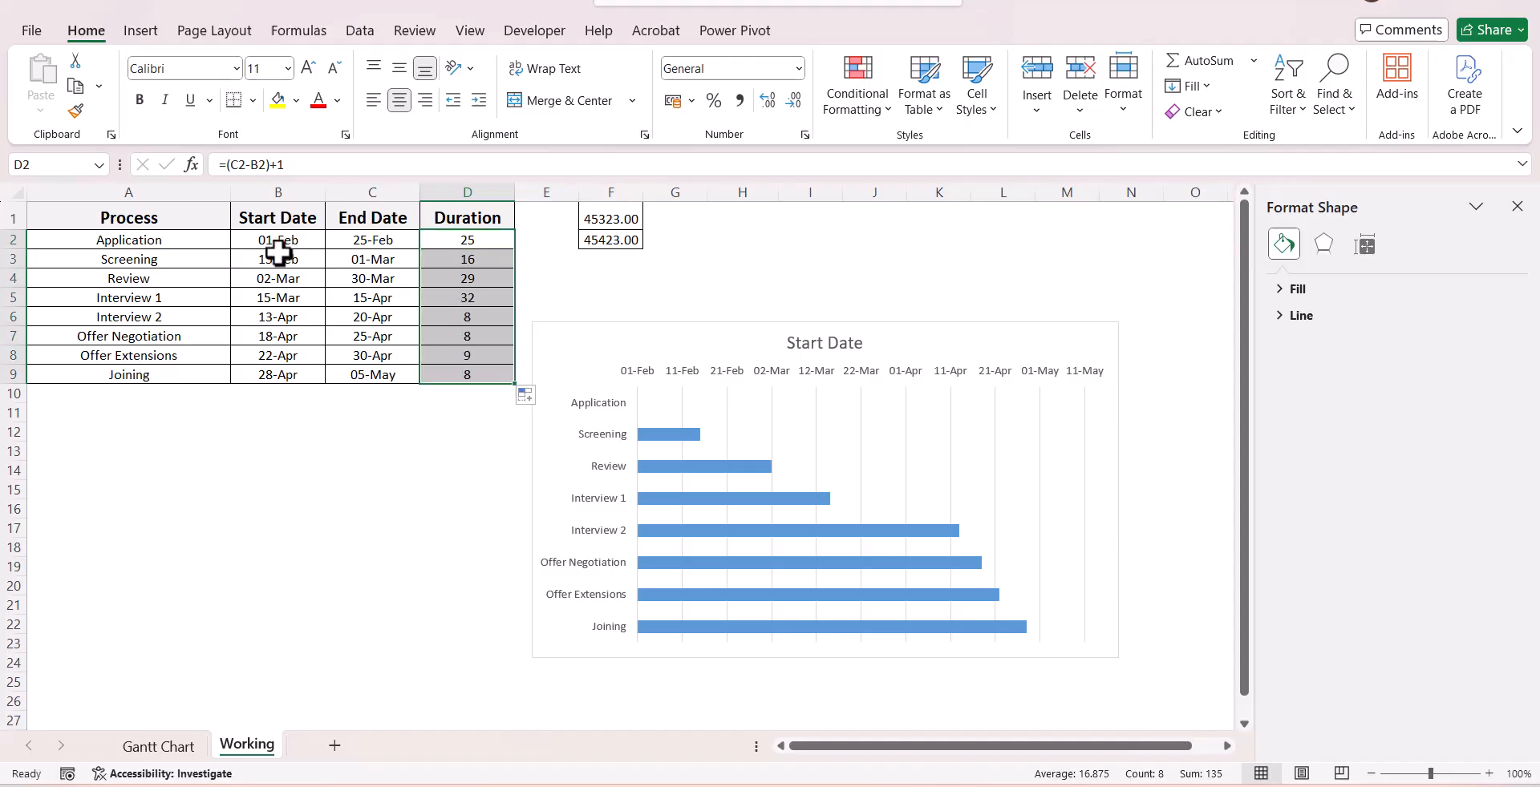
Add a second series to the chart with its name from D1 and its values from D2:D9.
left_click(705, 325)
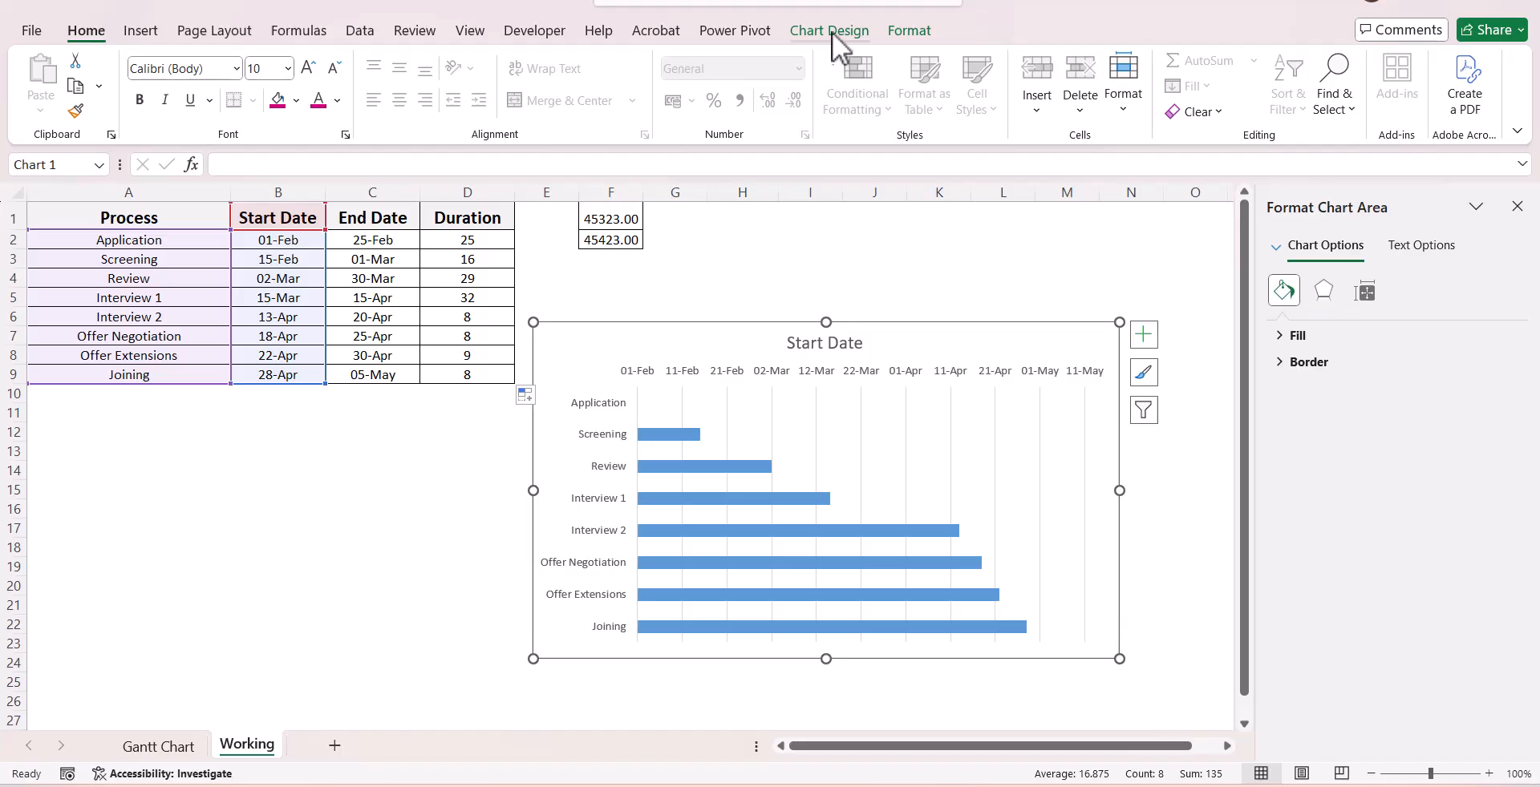
left_click(831, 32)
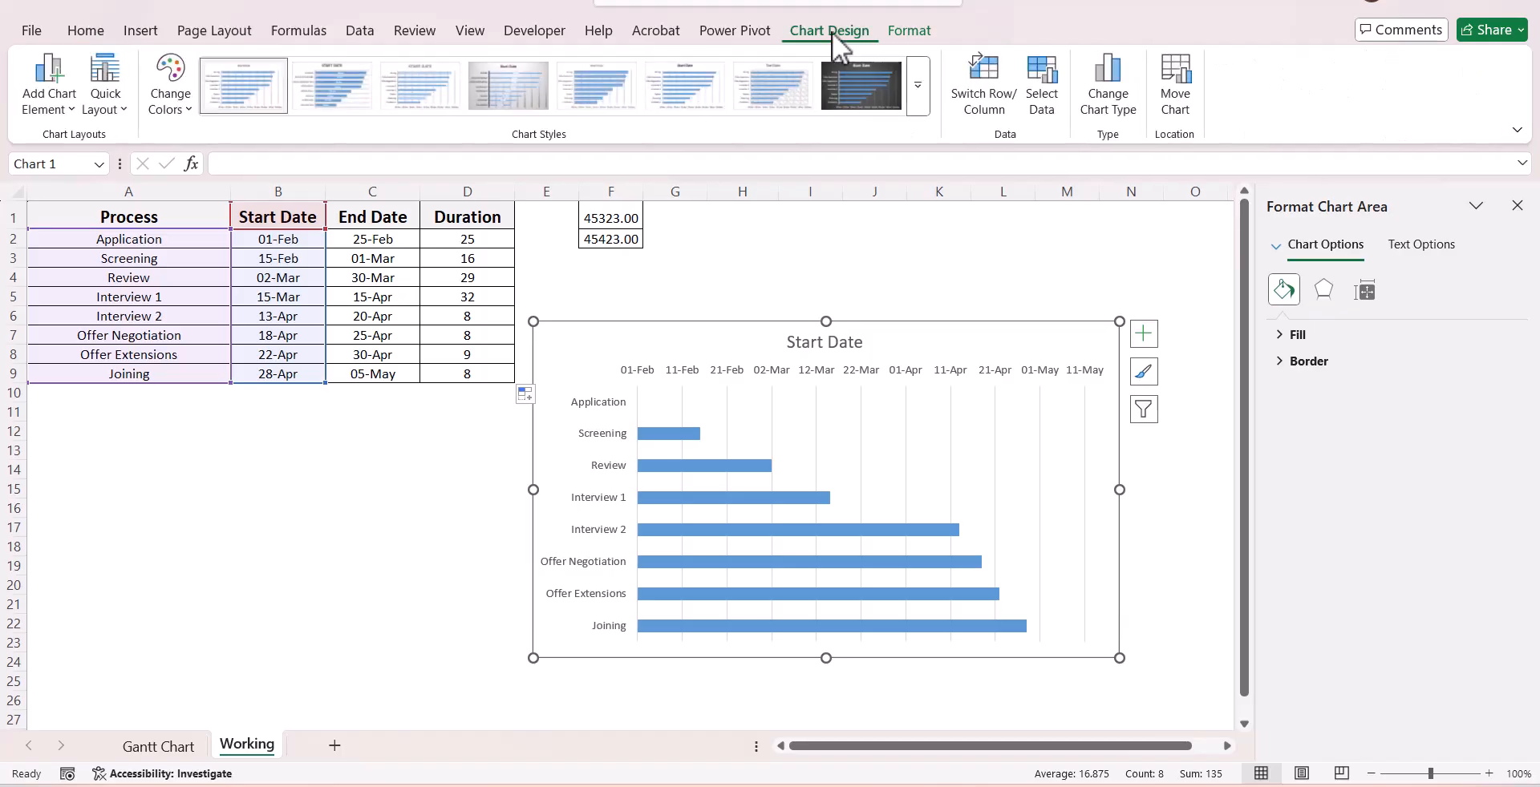
left_click(1038, 77)
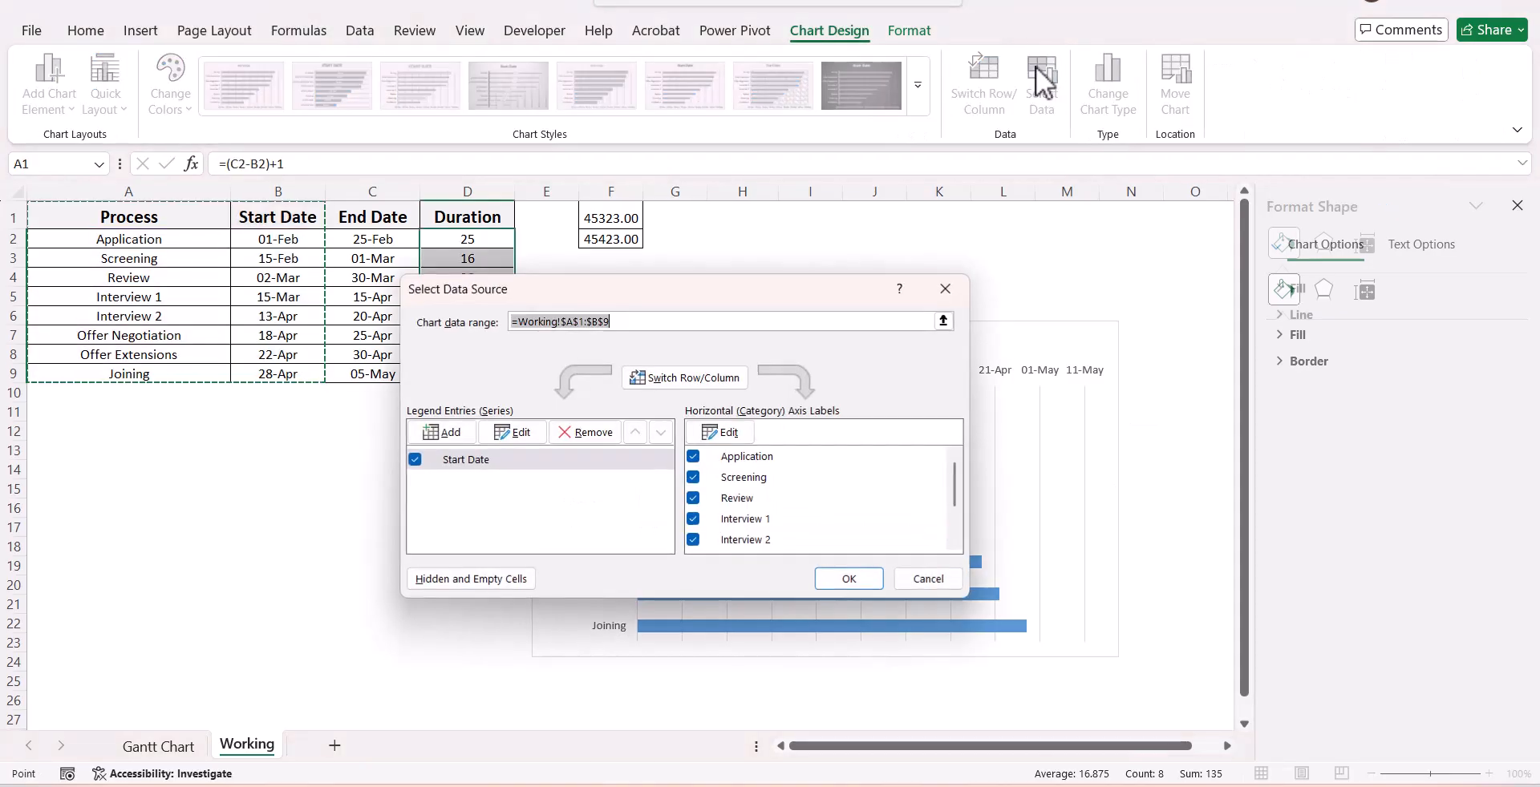
left_click(441, 430)
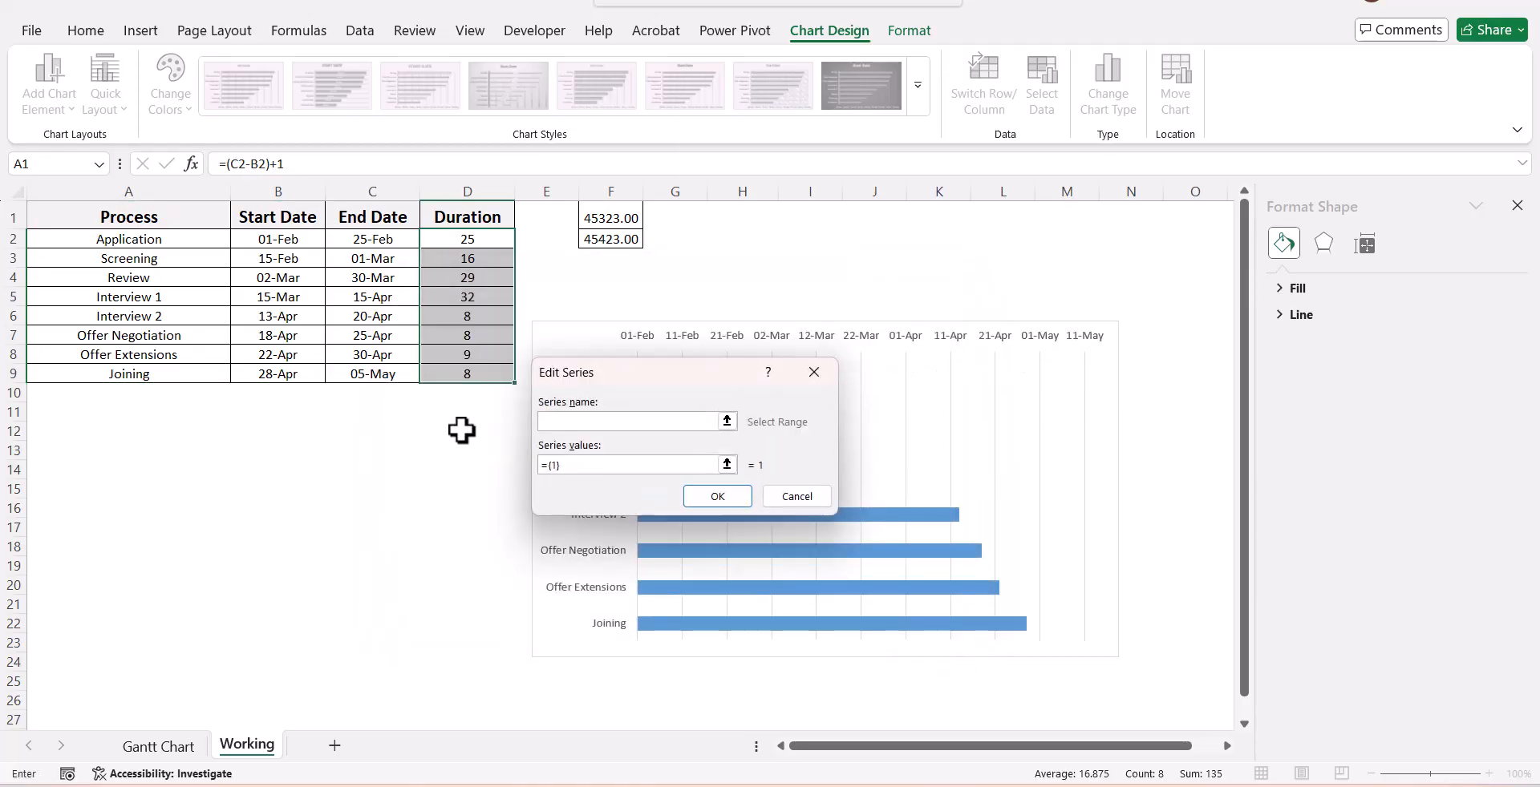
left_click(494, 218)
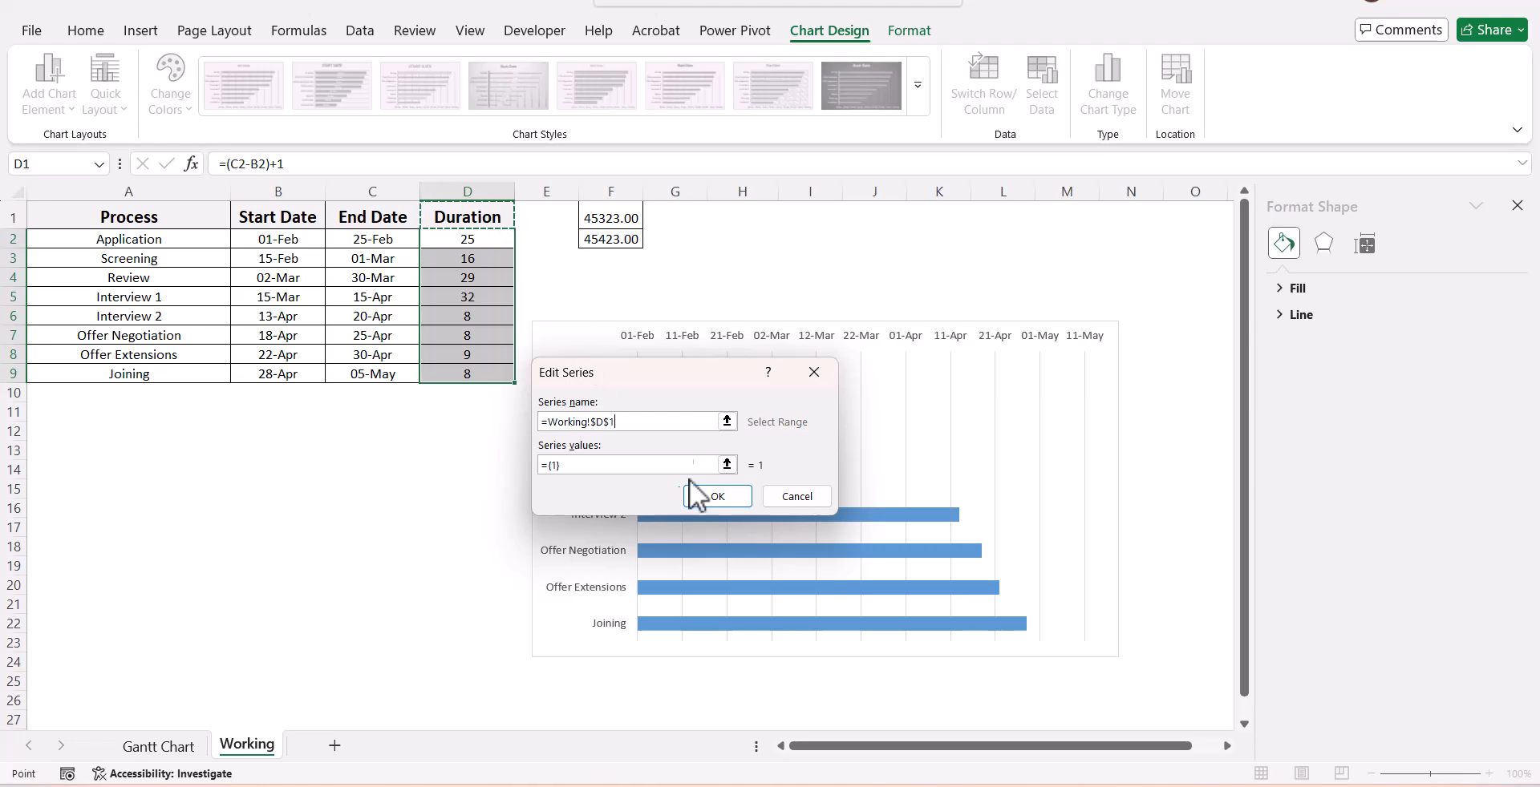
left_click(727, 465)
left_click_drag(473, 239, 488, 373)
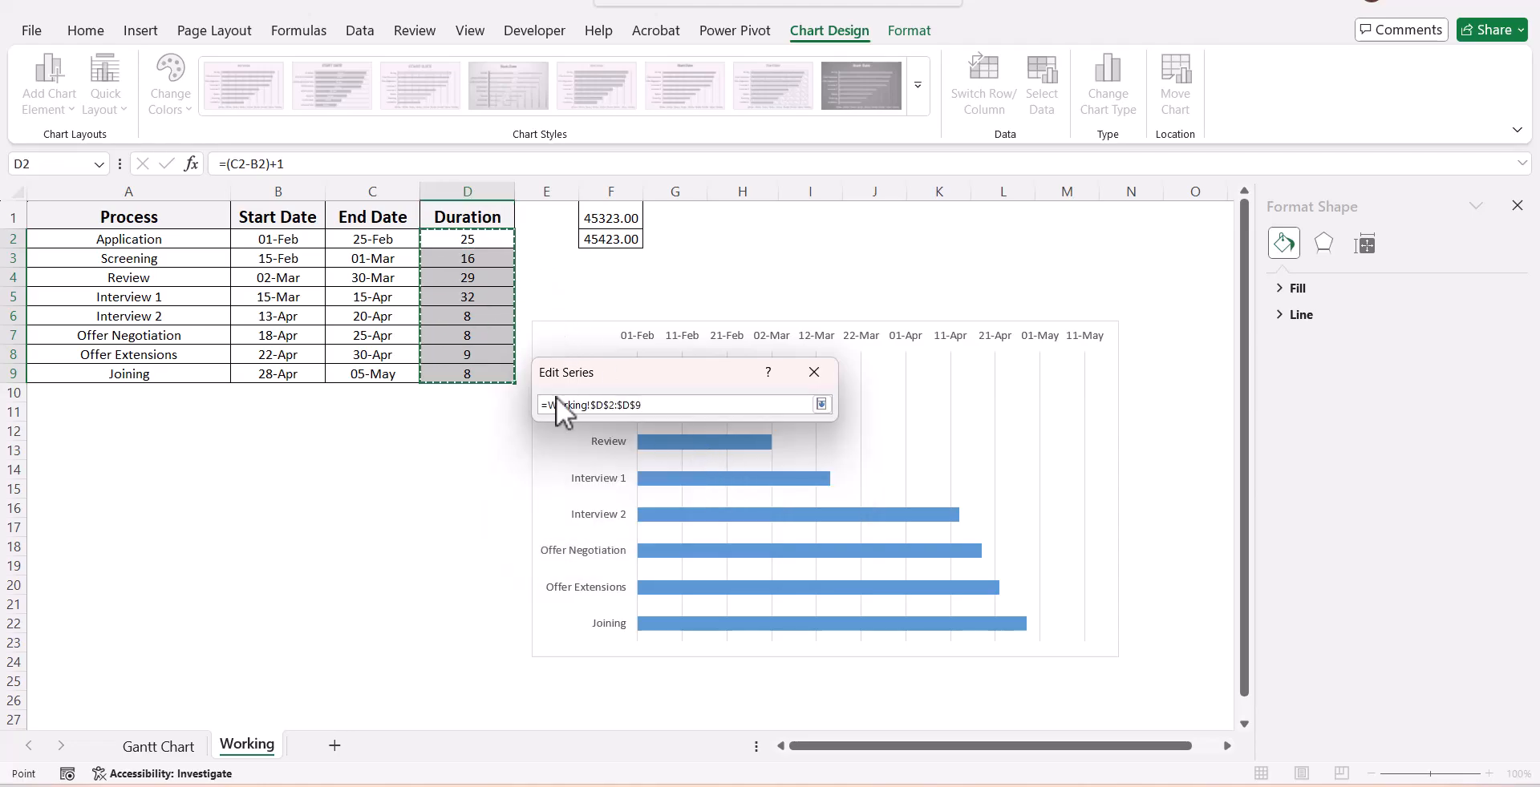
left_click(821, 405)
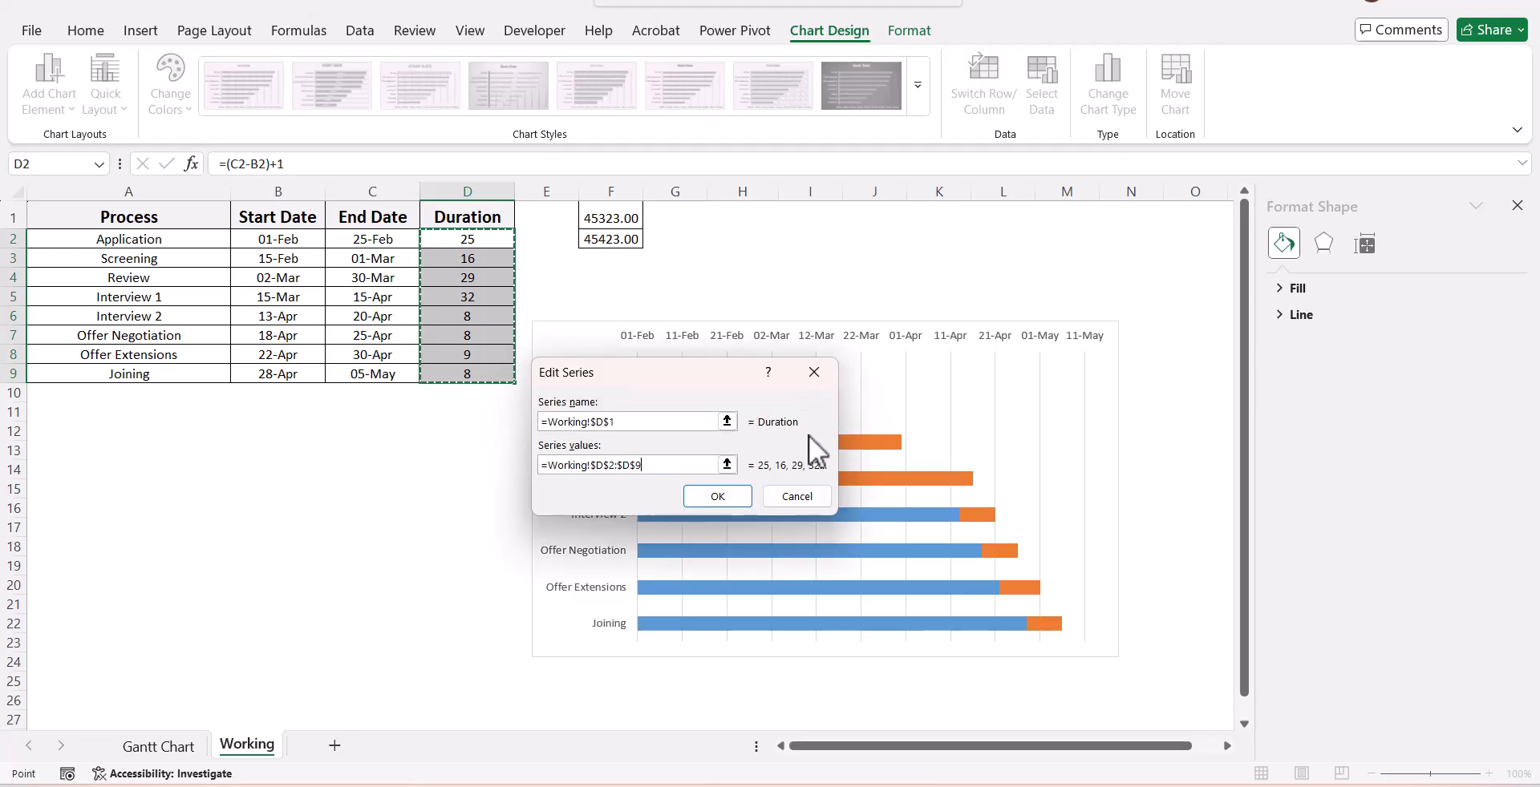
left_click(717, 496)
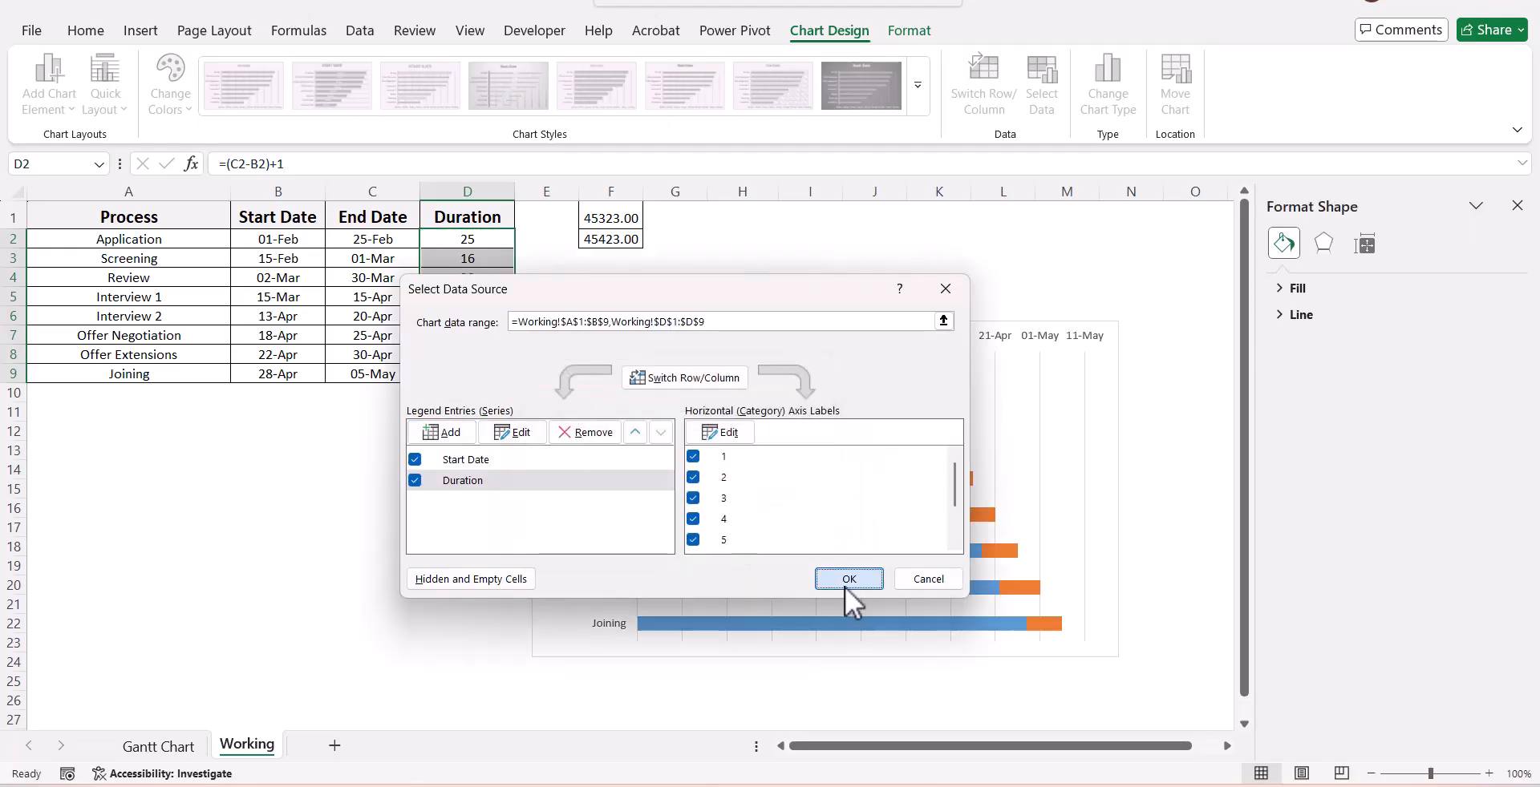
left_click(849, 579)
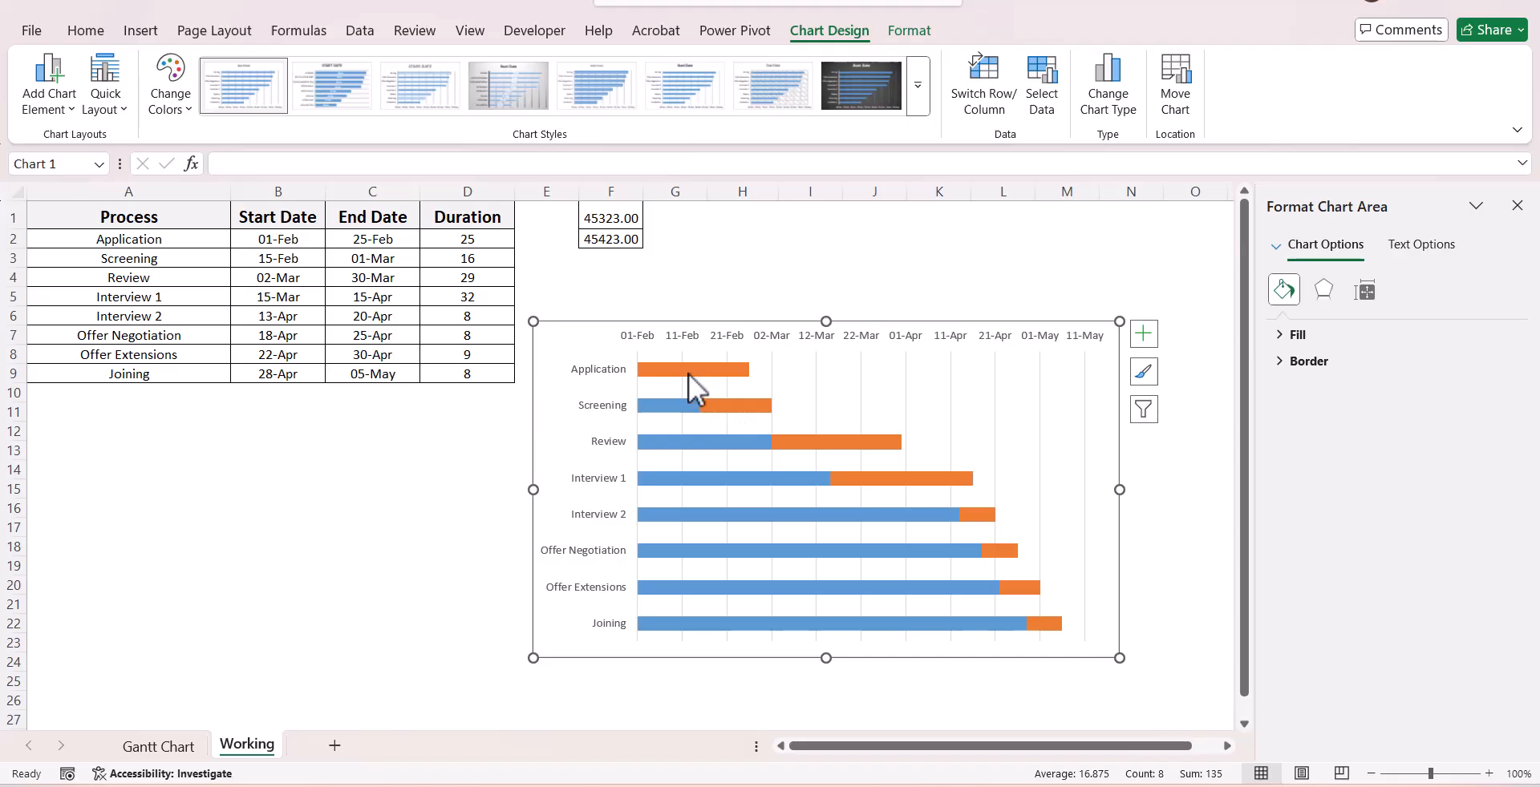
Set the Start Date series to no fill and delete the chart's vertical gridlines.
mouse_move(688, 374)
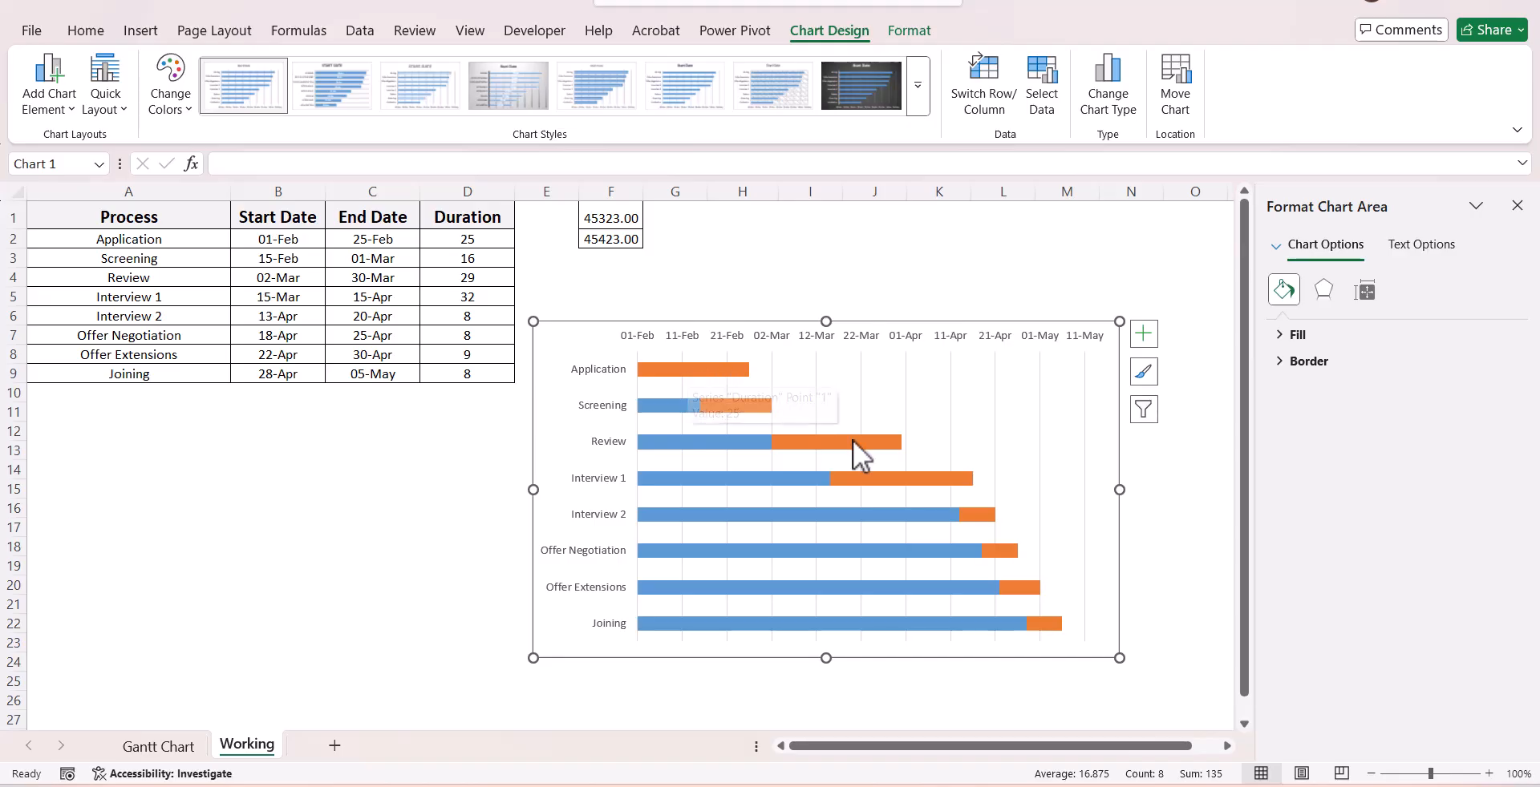
left_click(648, 444)
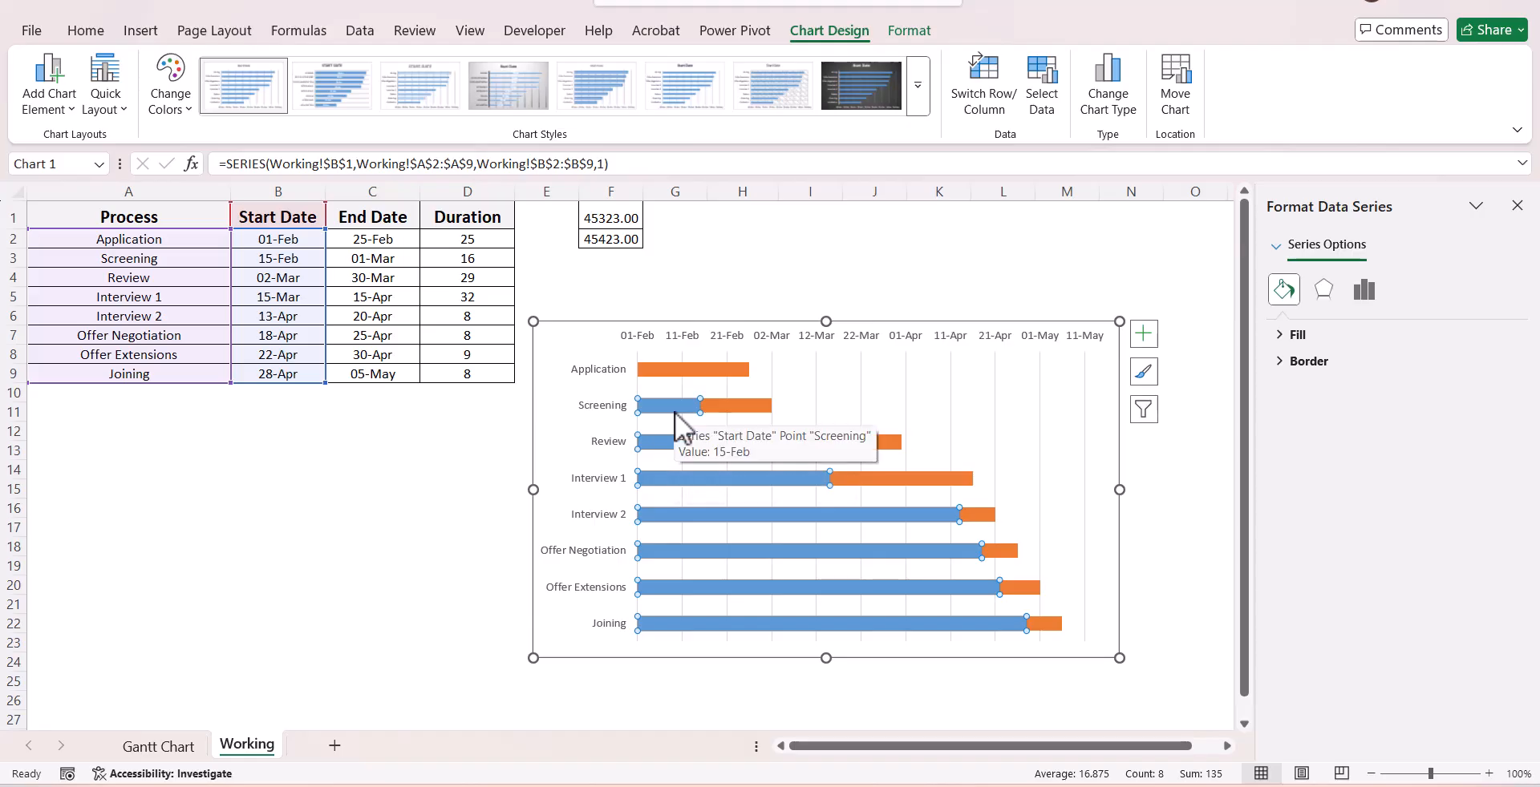
left_click(1291, 335)
left_click(1295, 365)
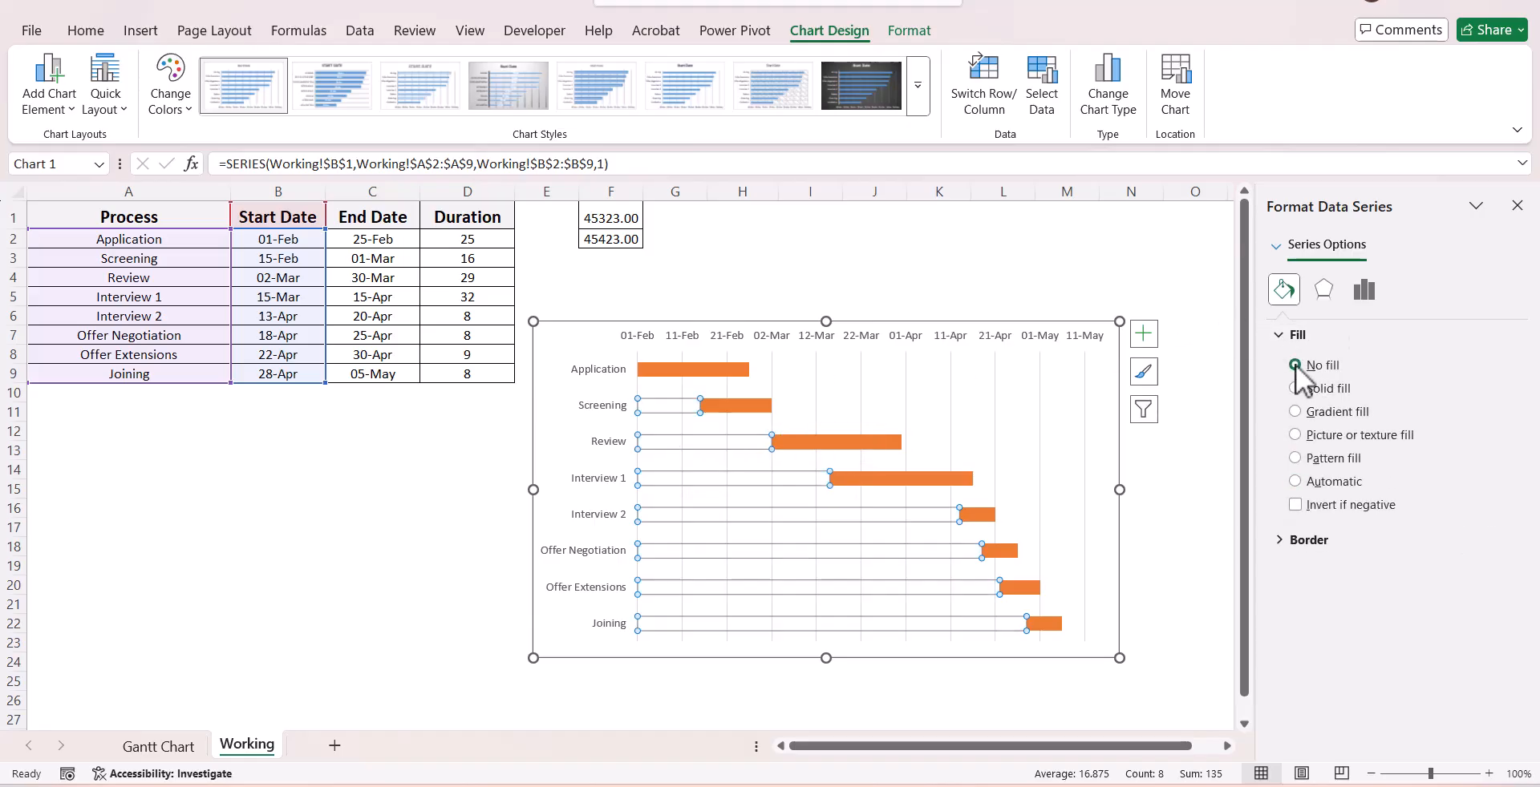
left_click(950, 402)
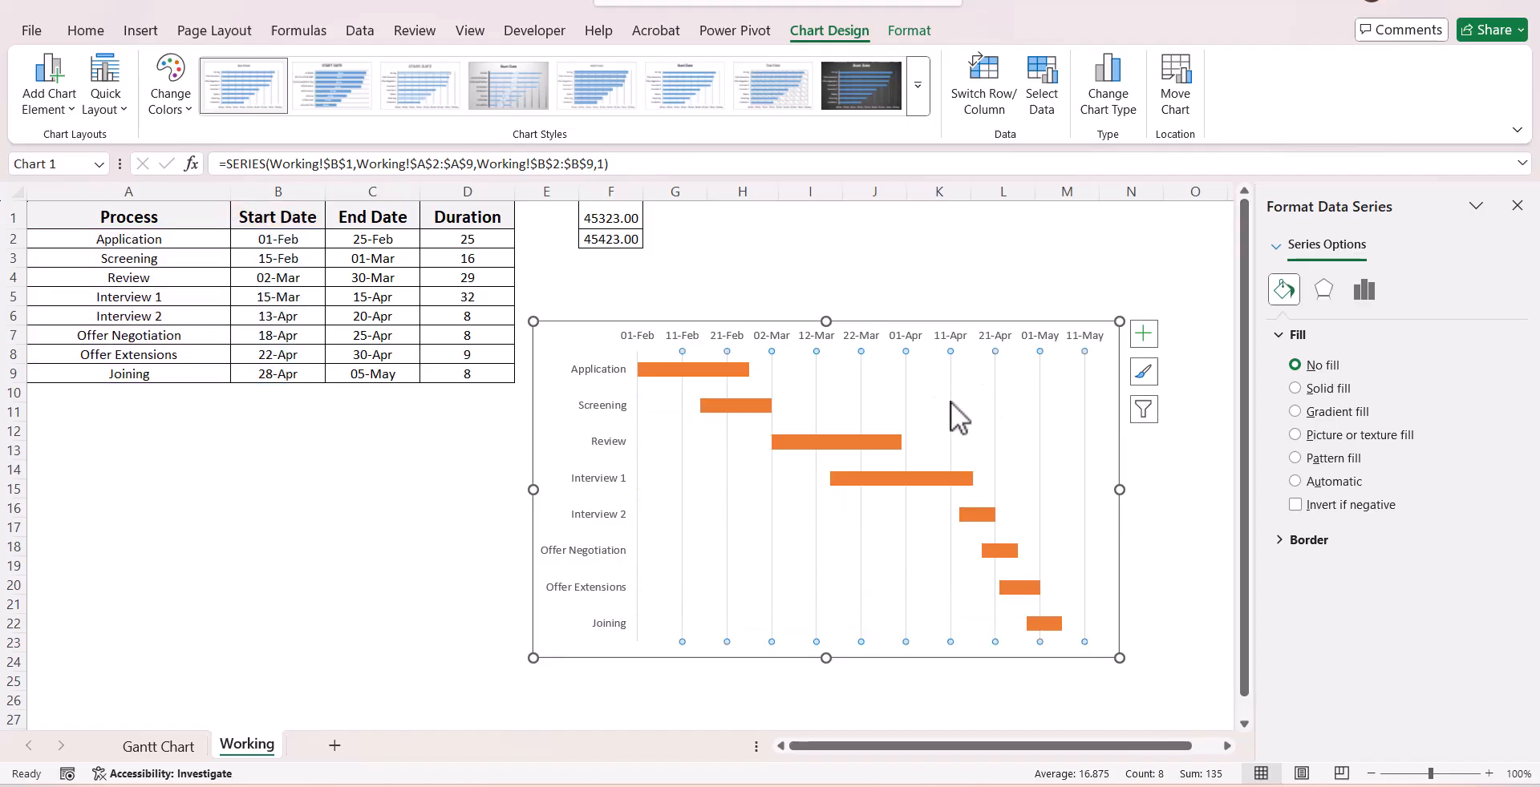
key("Delete")
Set the Duration bars' gap width to 66% and give them a solid fill in the recently used magenta.
left_click(886, 443)
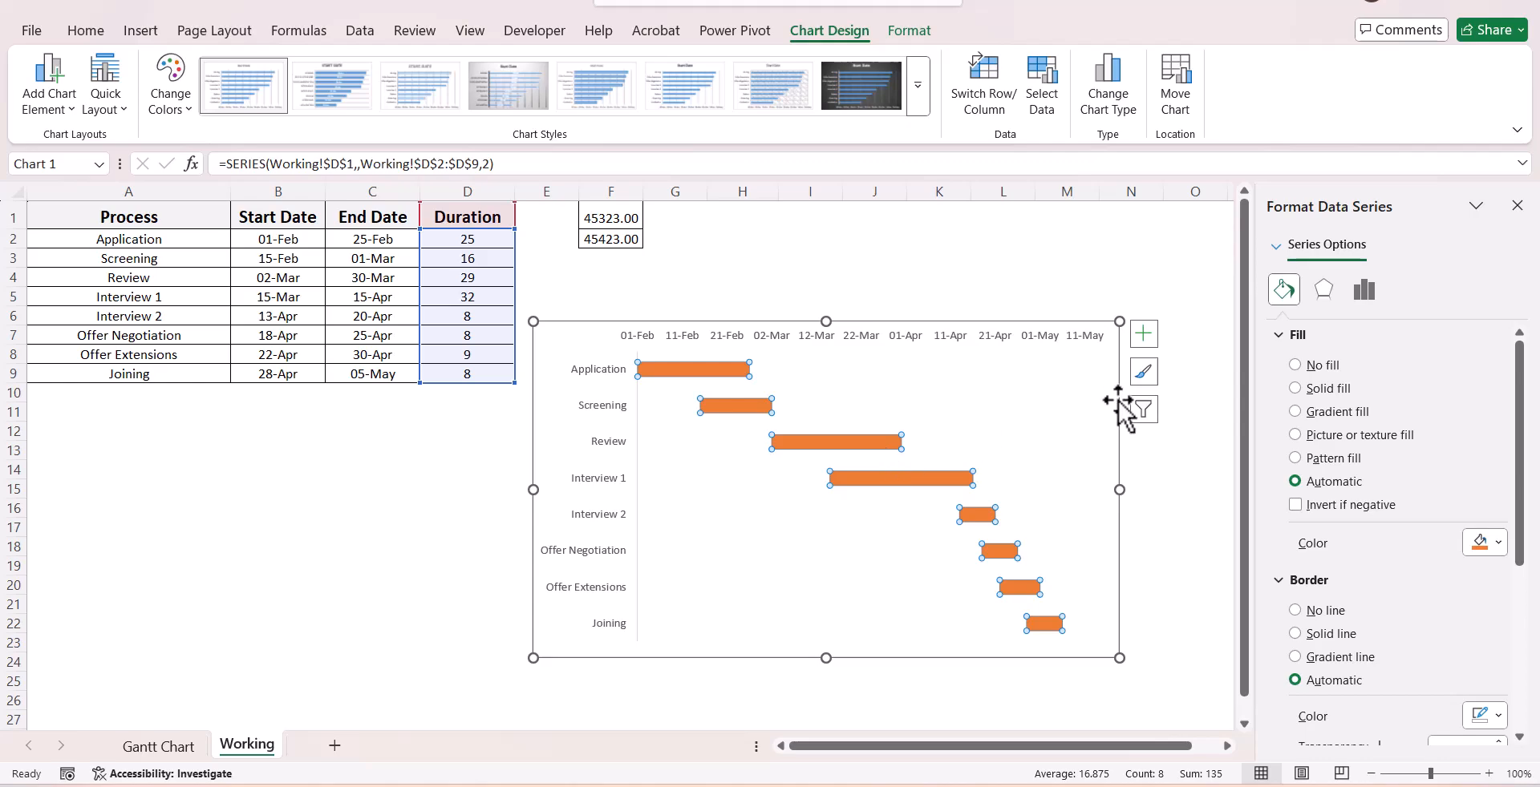
left_click(1363, 290)
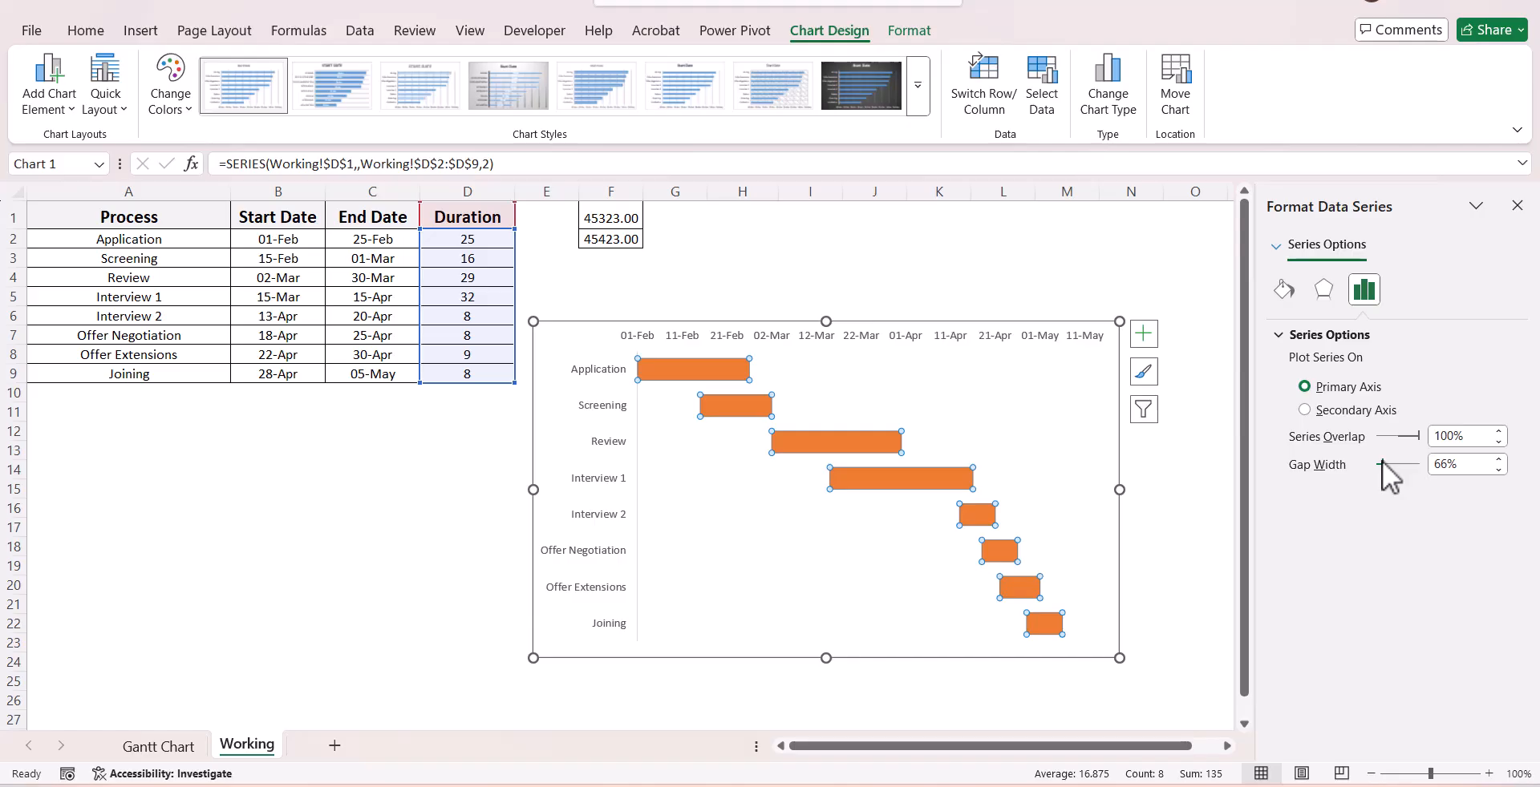
left_click(1282, 298)
left_click(1306, 388)
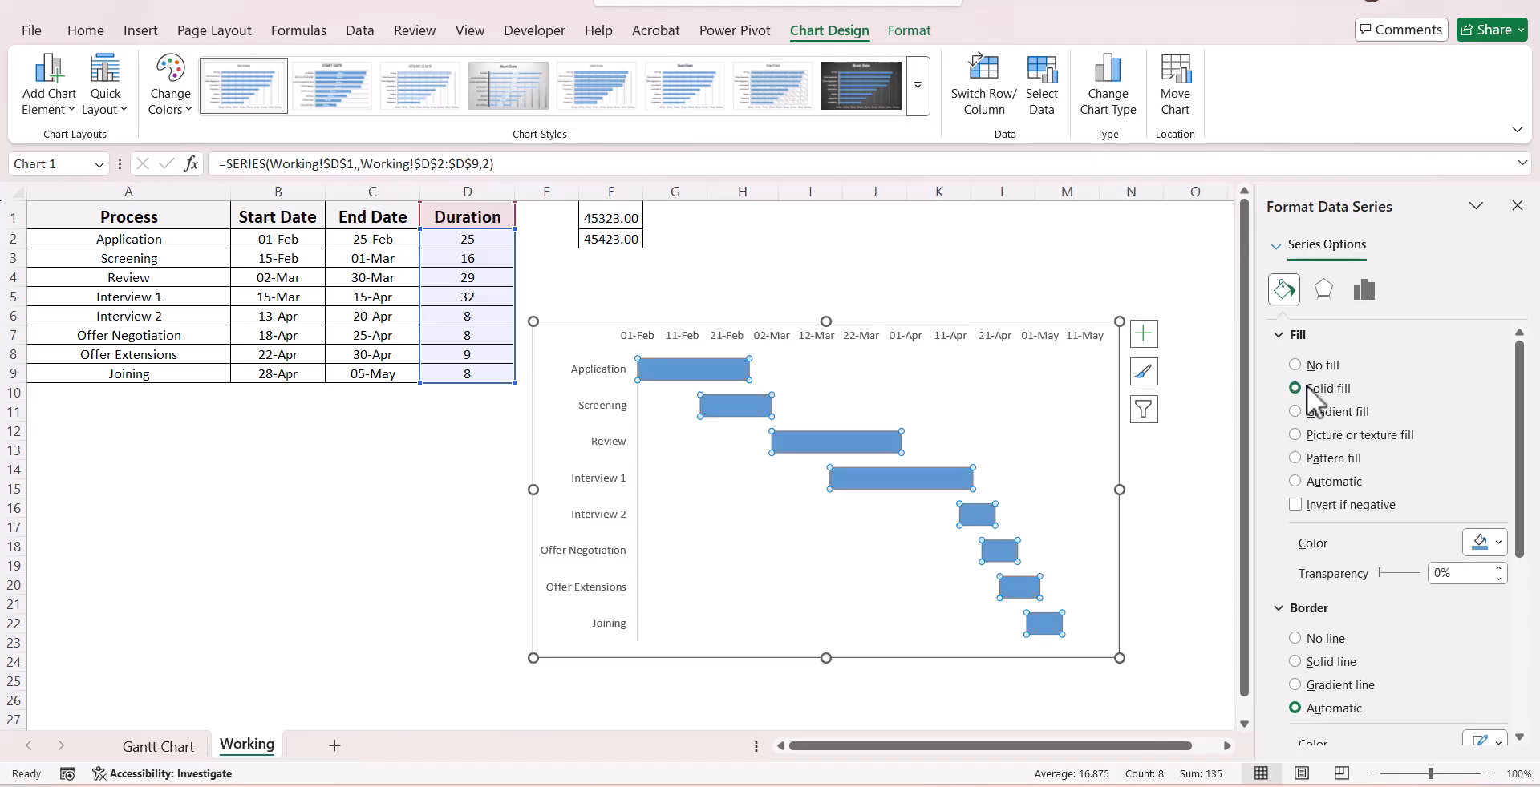
left_click(1497, 542)
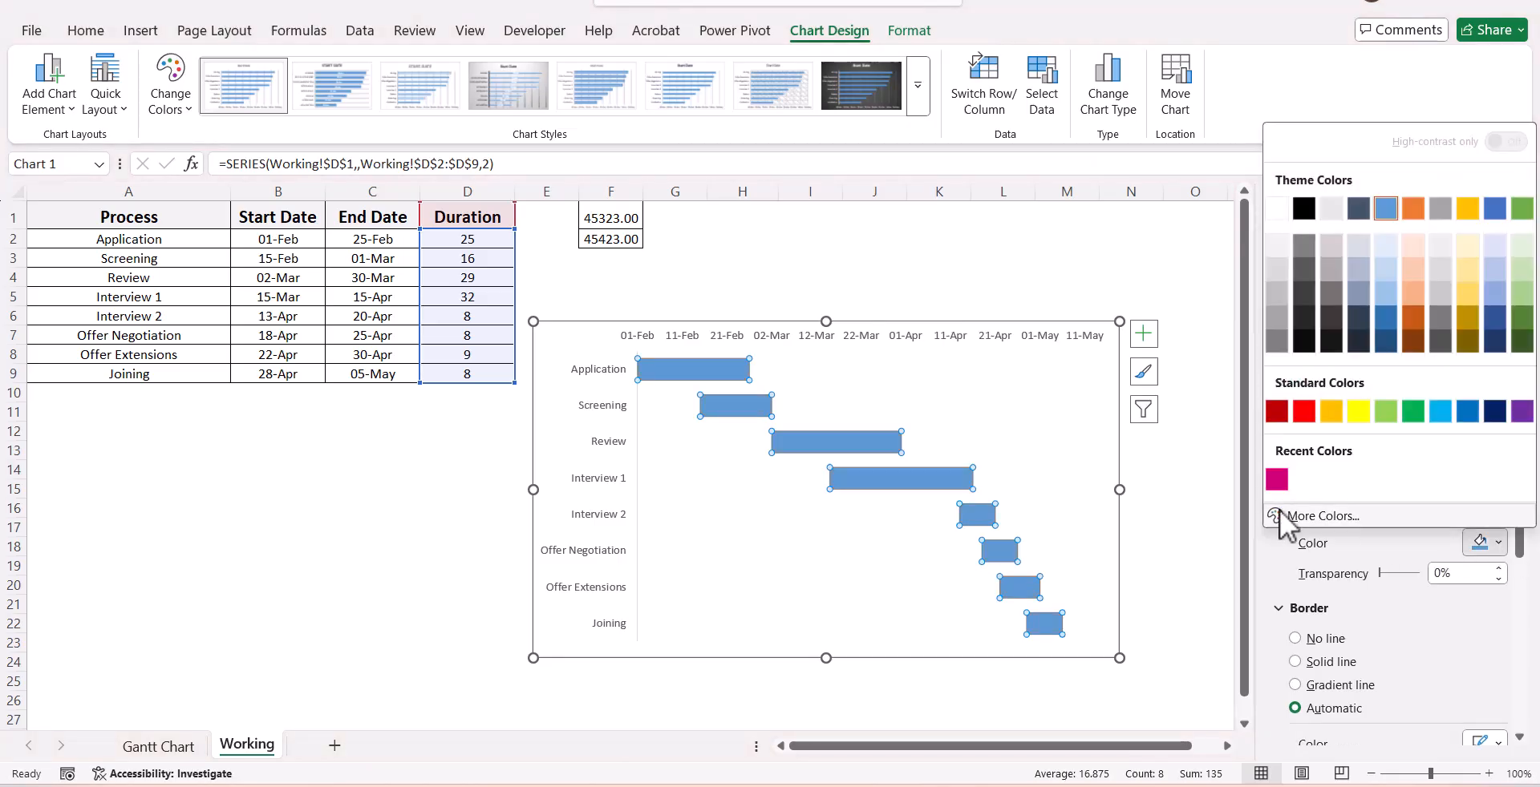
left_click(1276, 480)
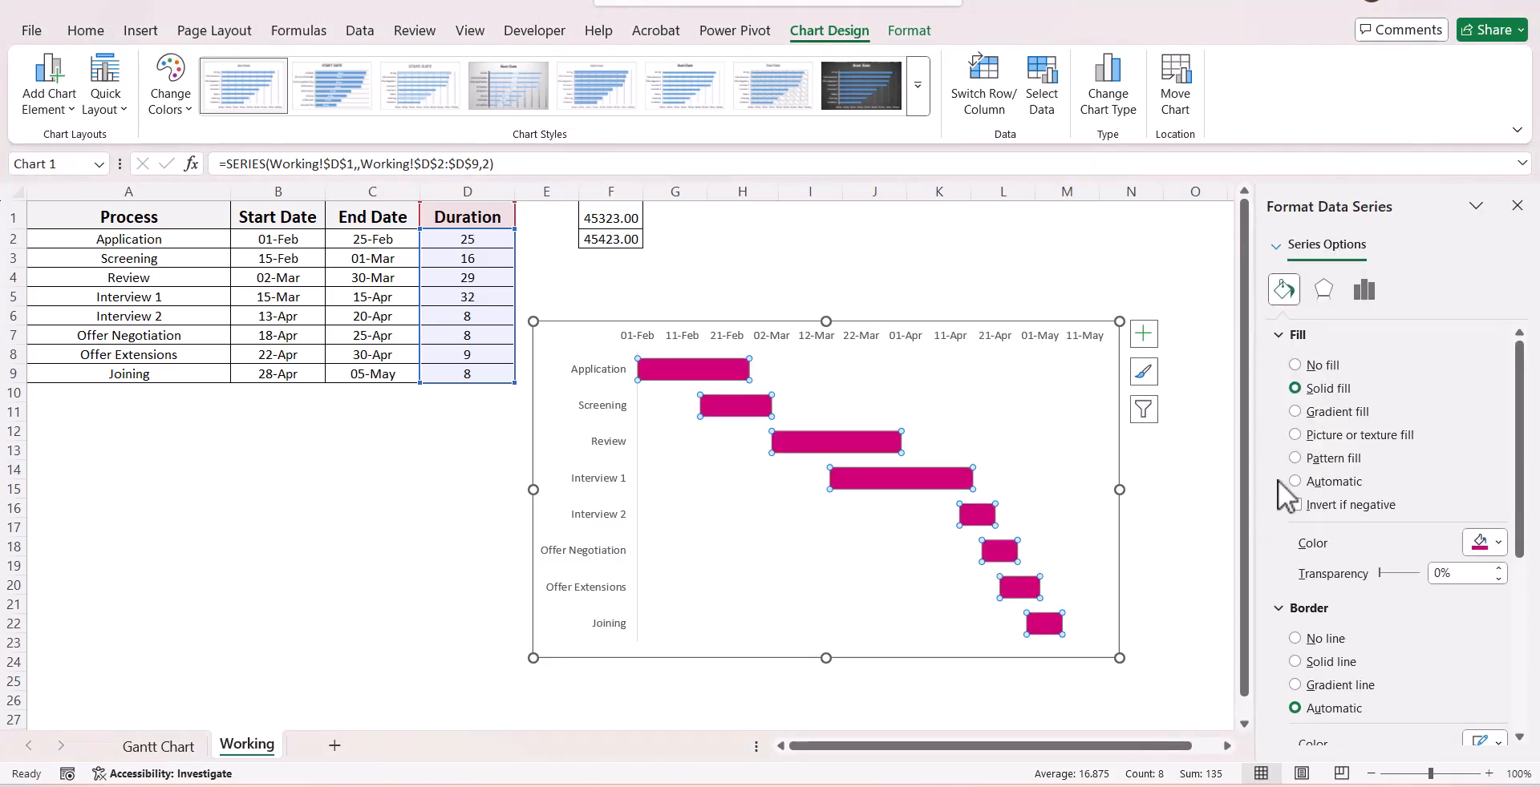
Add data labels to the Duration bars and format them in white, bold, size 11.
right_click(704, 373)
left_click(781, 534)
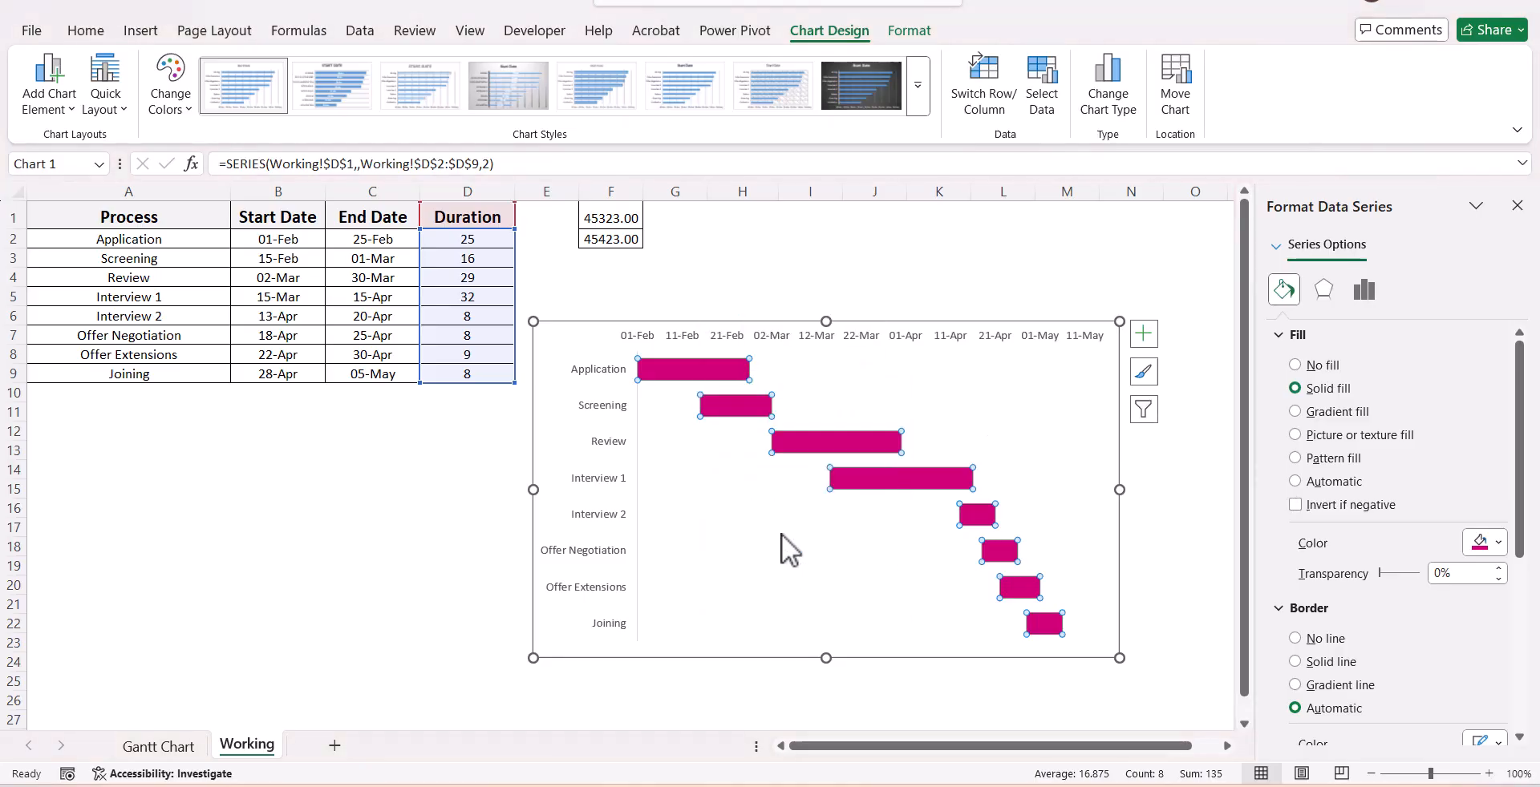
left_click(691, 372)
left_click(86, 30)
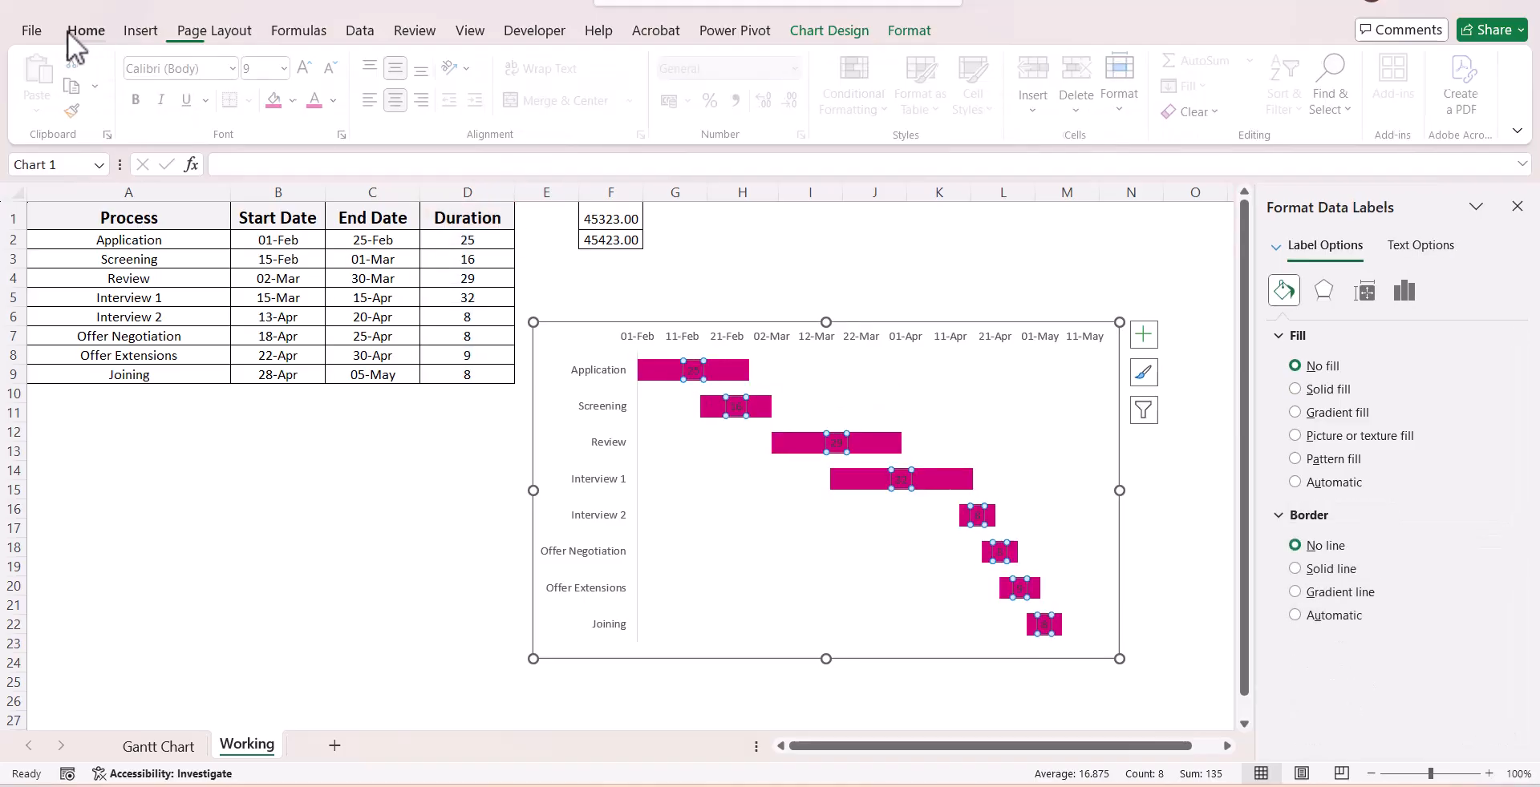
left_click(336, 101)
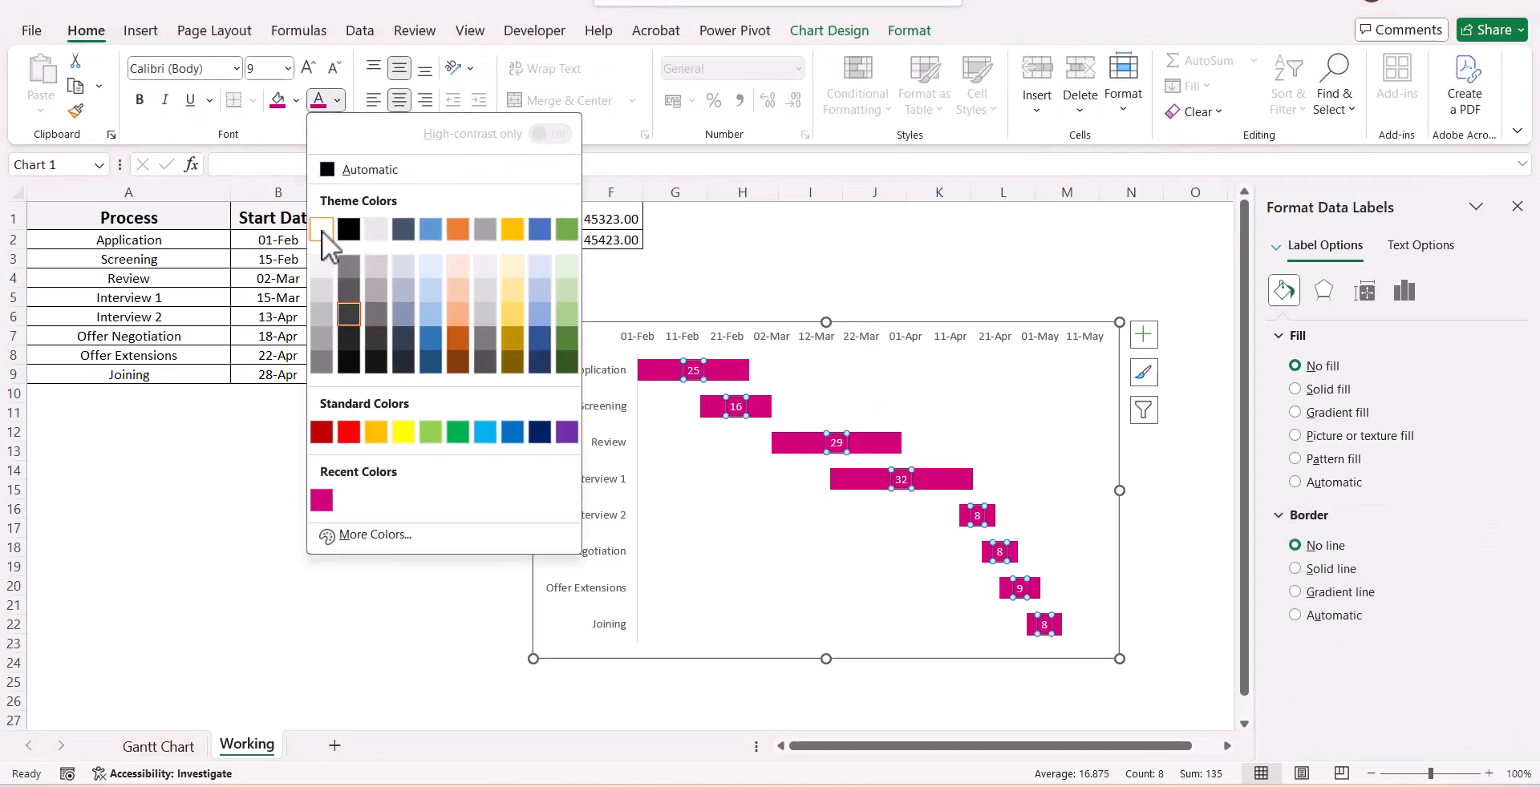
left_click(325, 219)
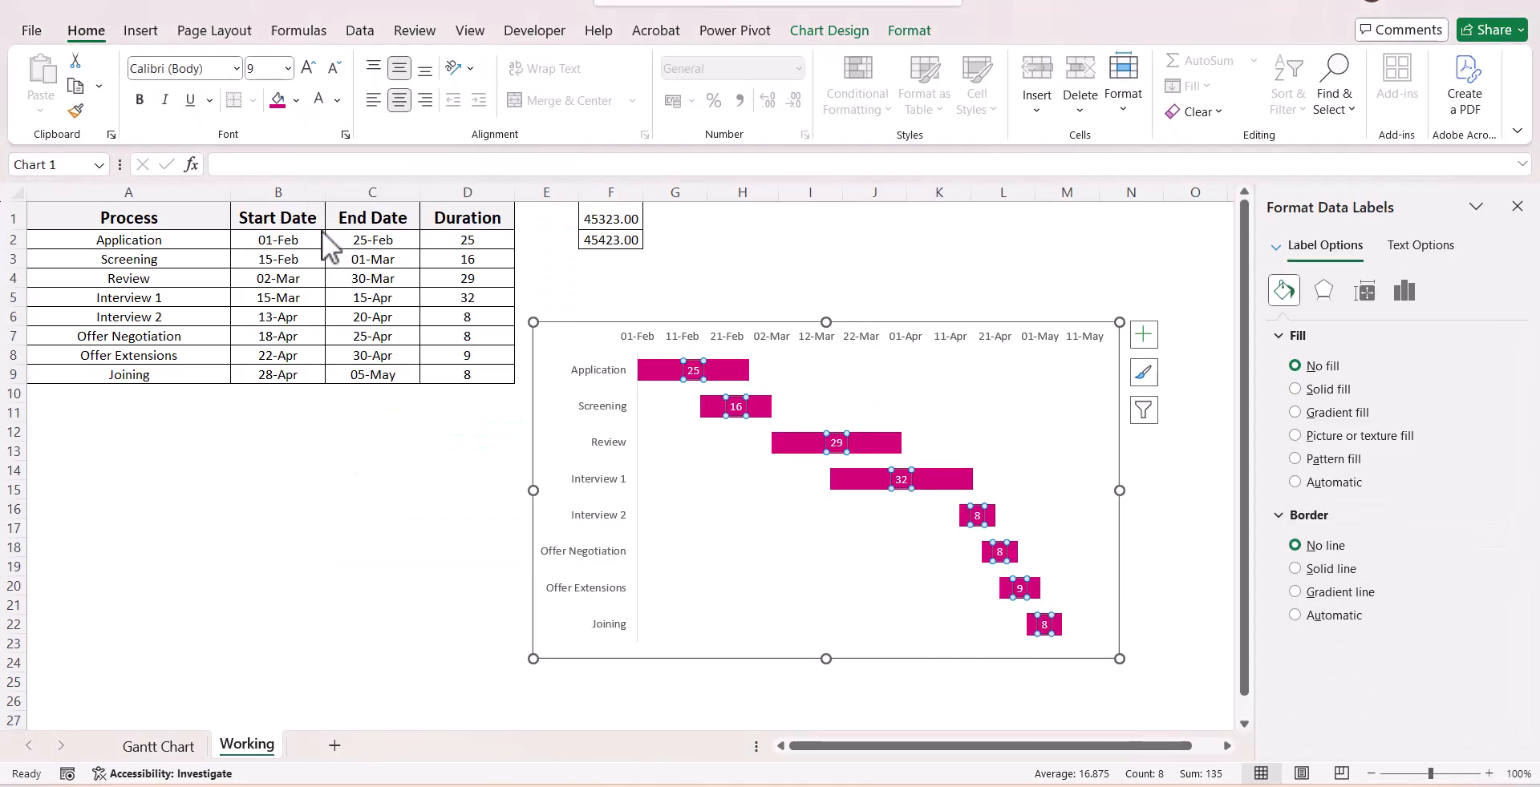
left_click(141, 103)
left_click(309, 72)
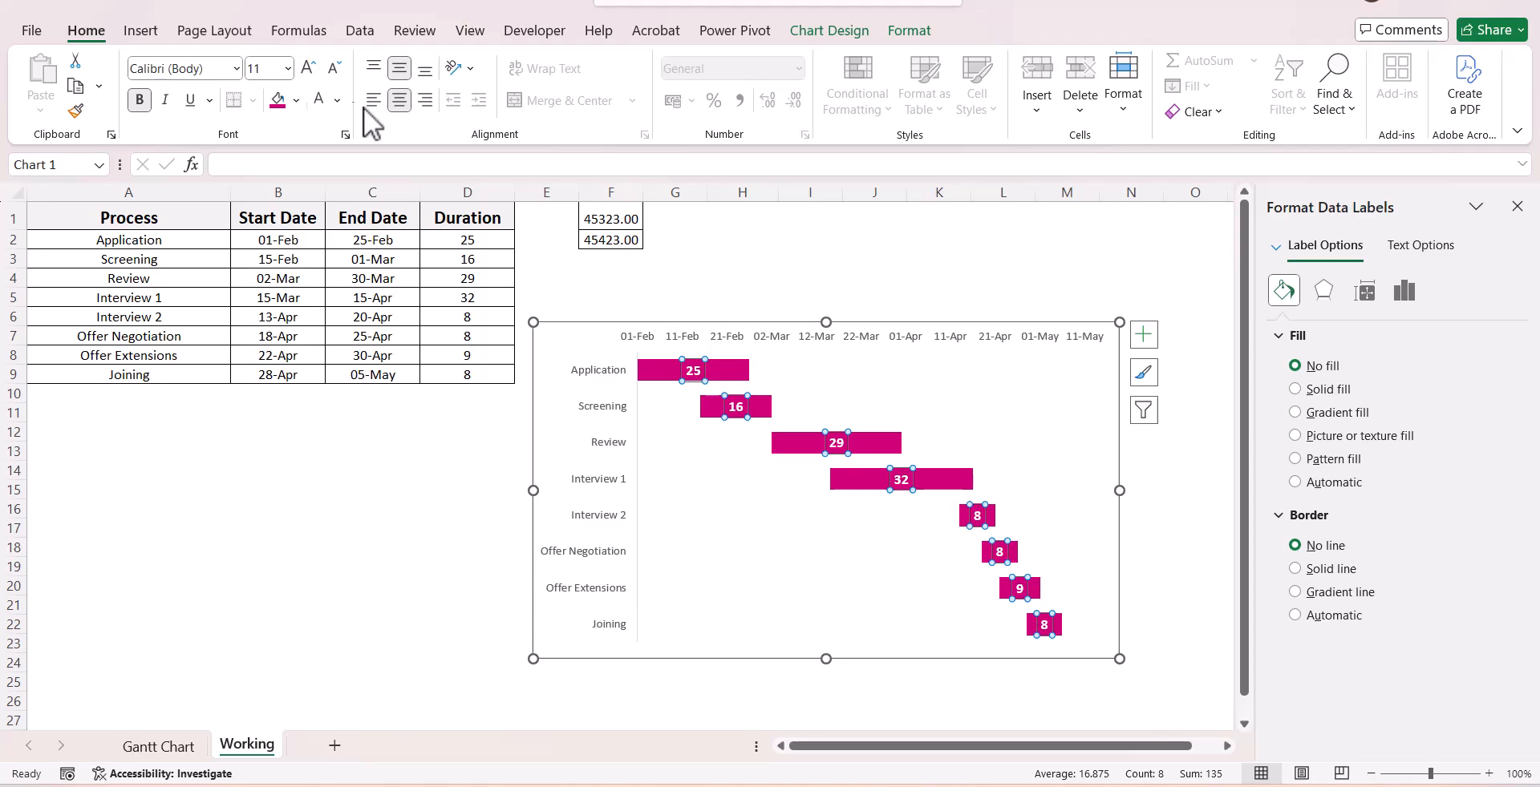
Format the chart's date axis labels in black, bold, size 11 and widen the chart to about the end of column N.
left_click(648, 338)
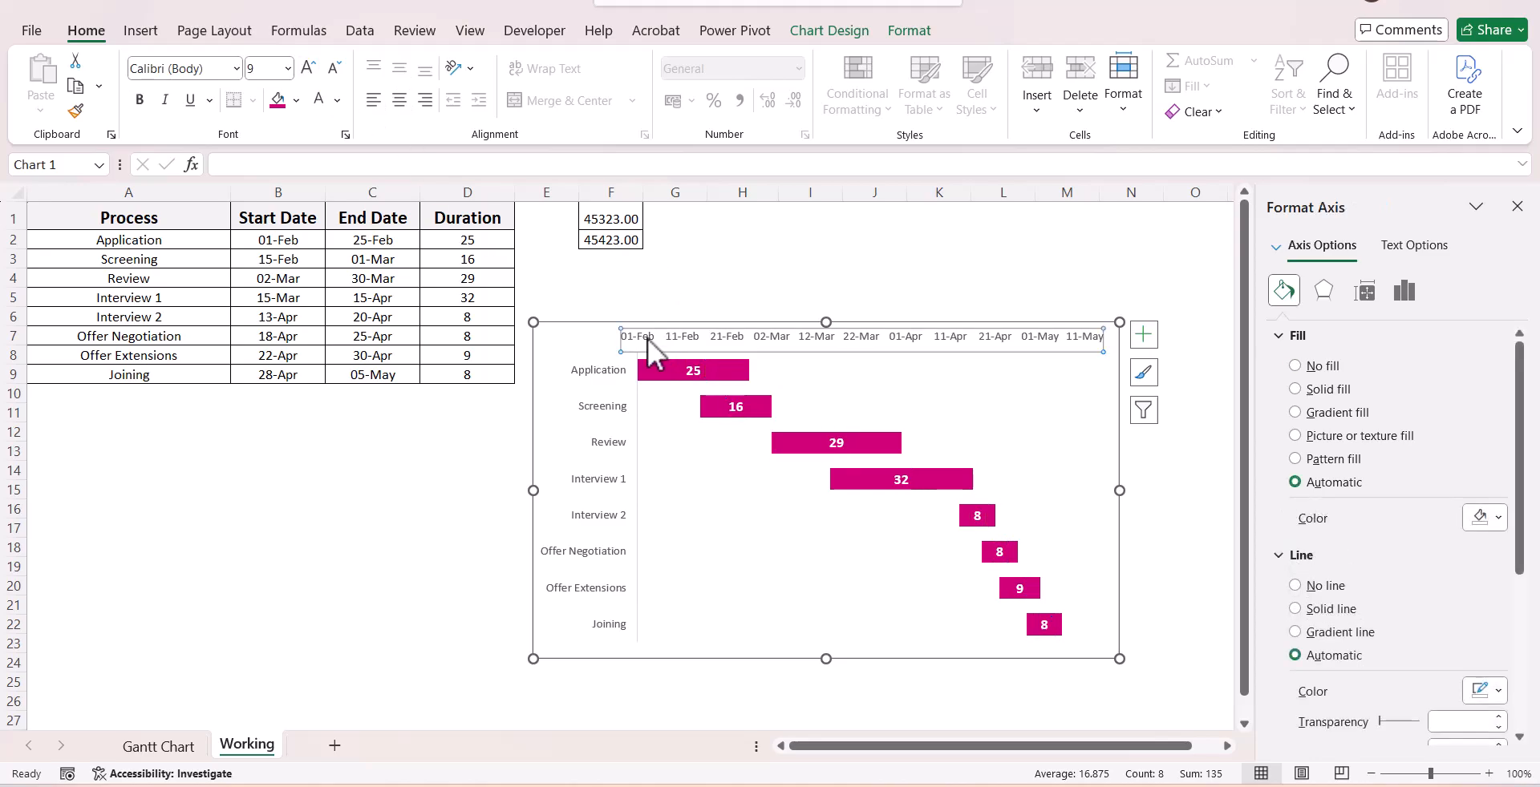
left_click(334, 99)
left_click(330, 170)
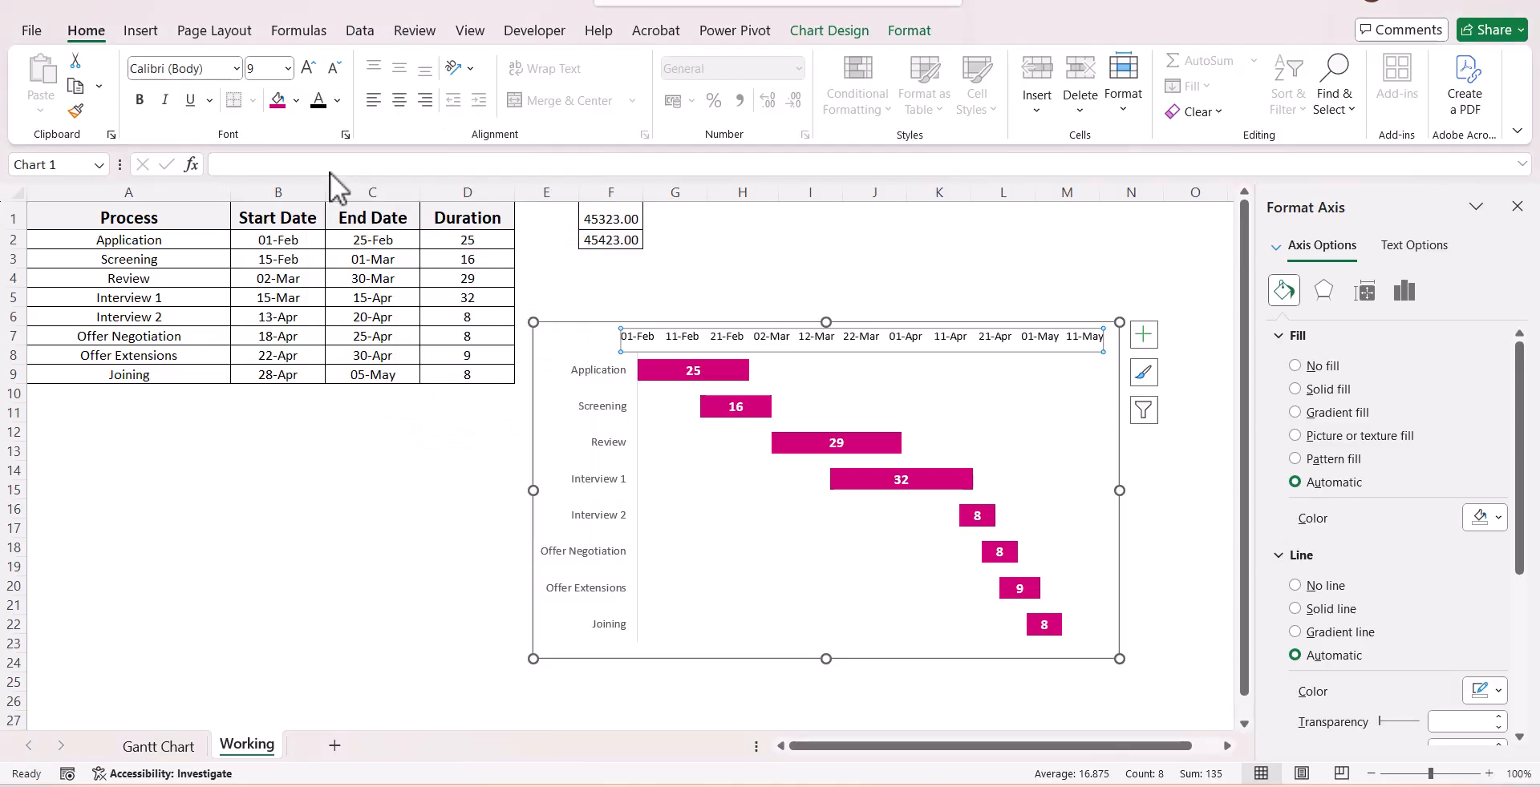
left_click(139, 97)
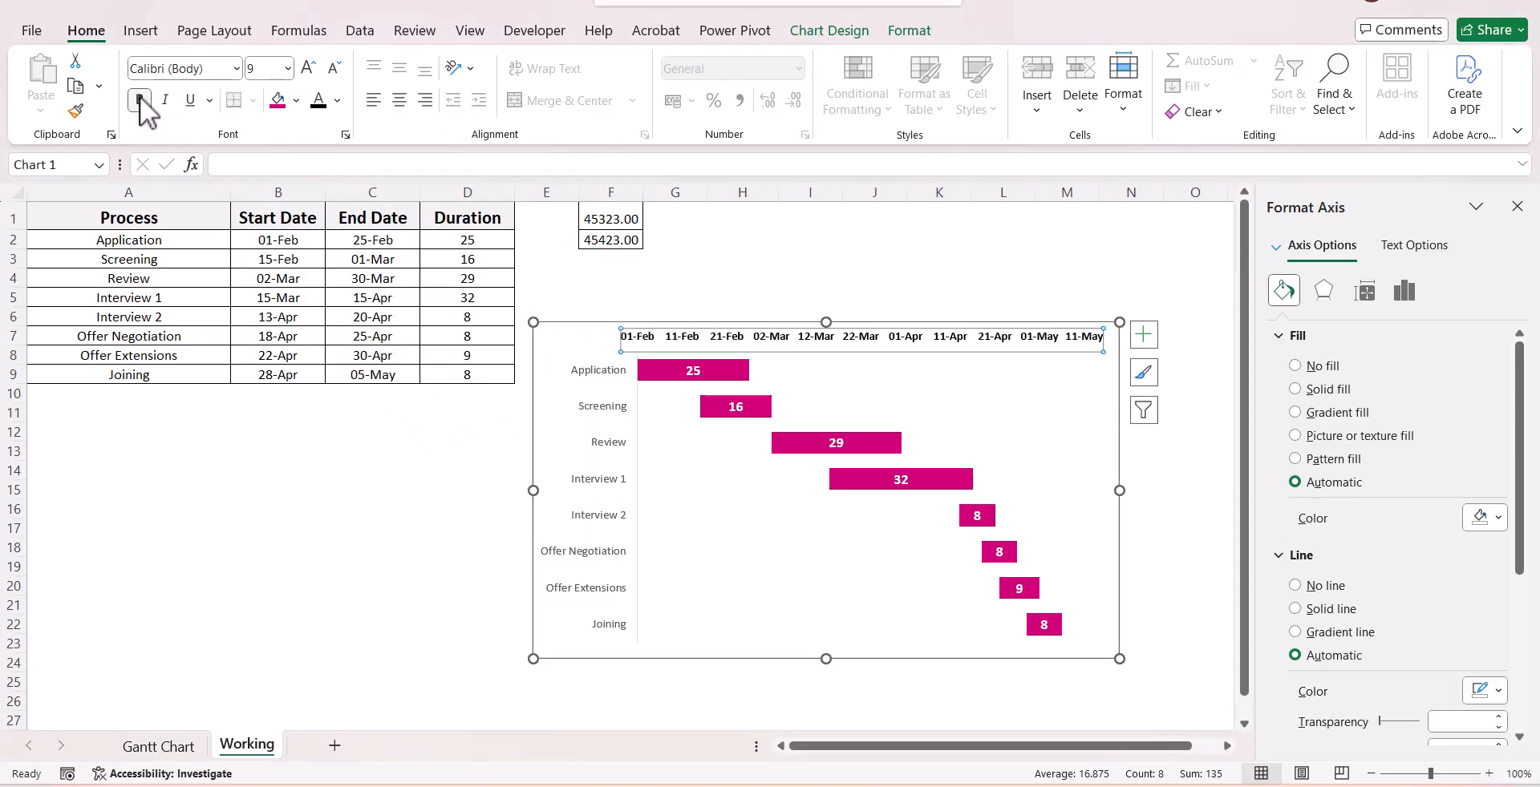
left_click(304, 69)
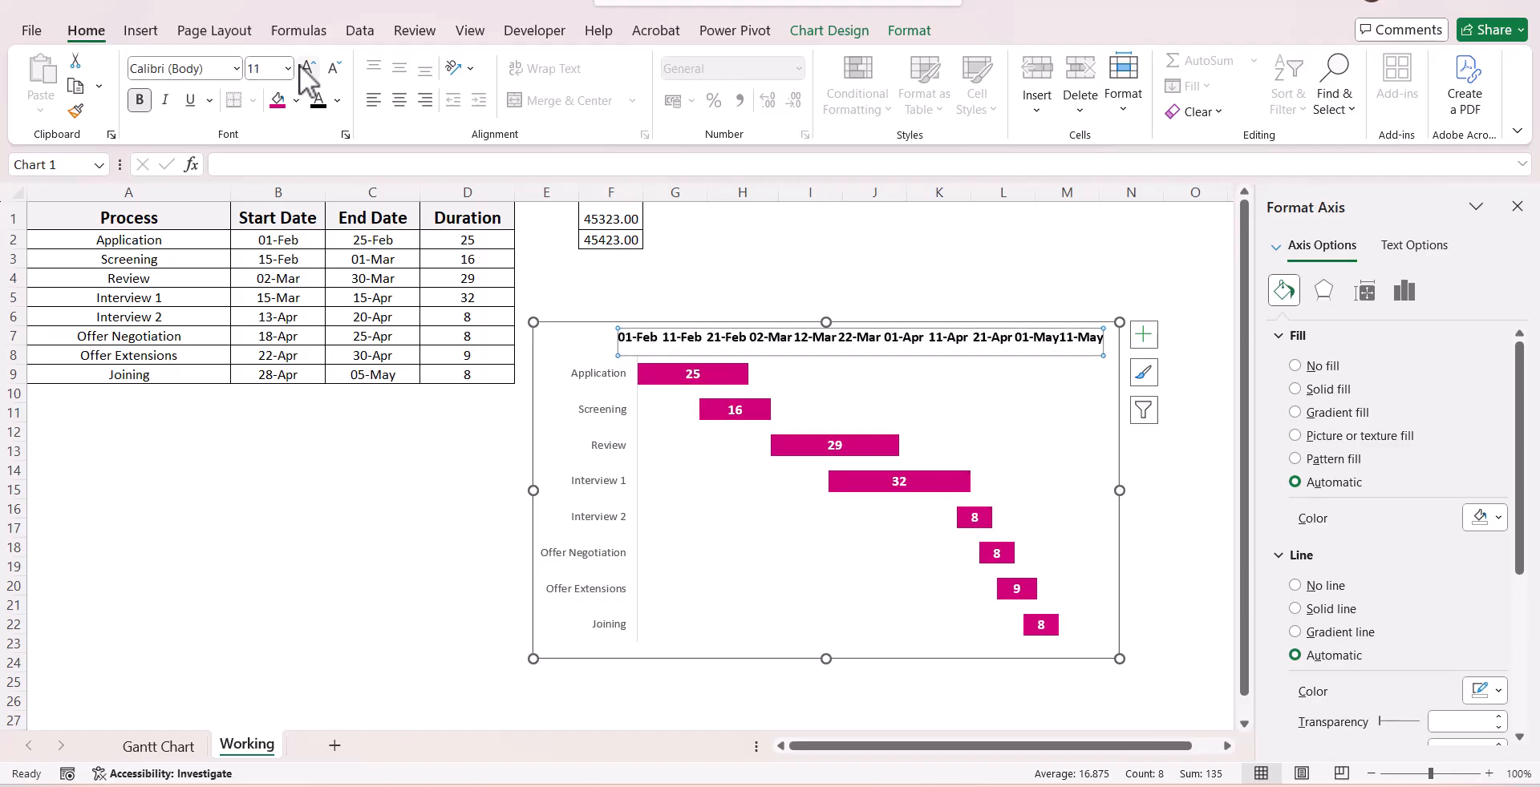
left_click_drag(1119, 491, 1167, 492)
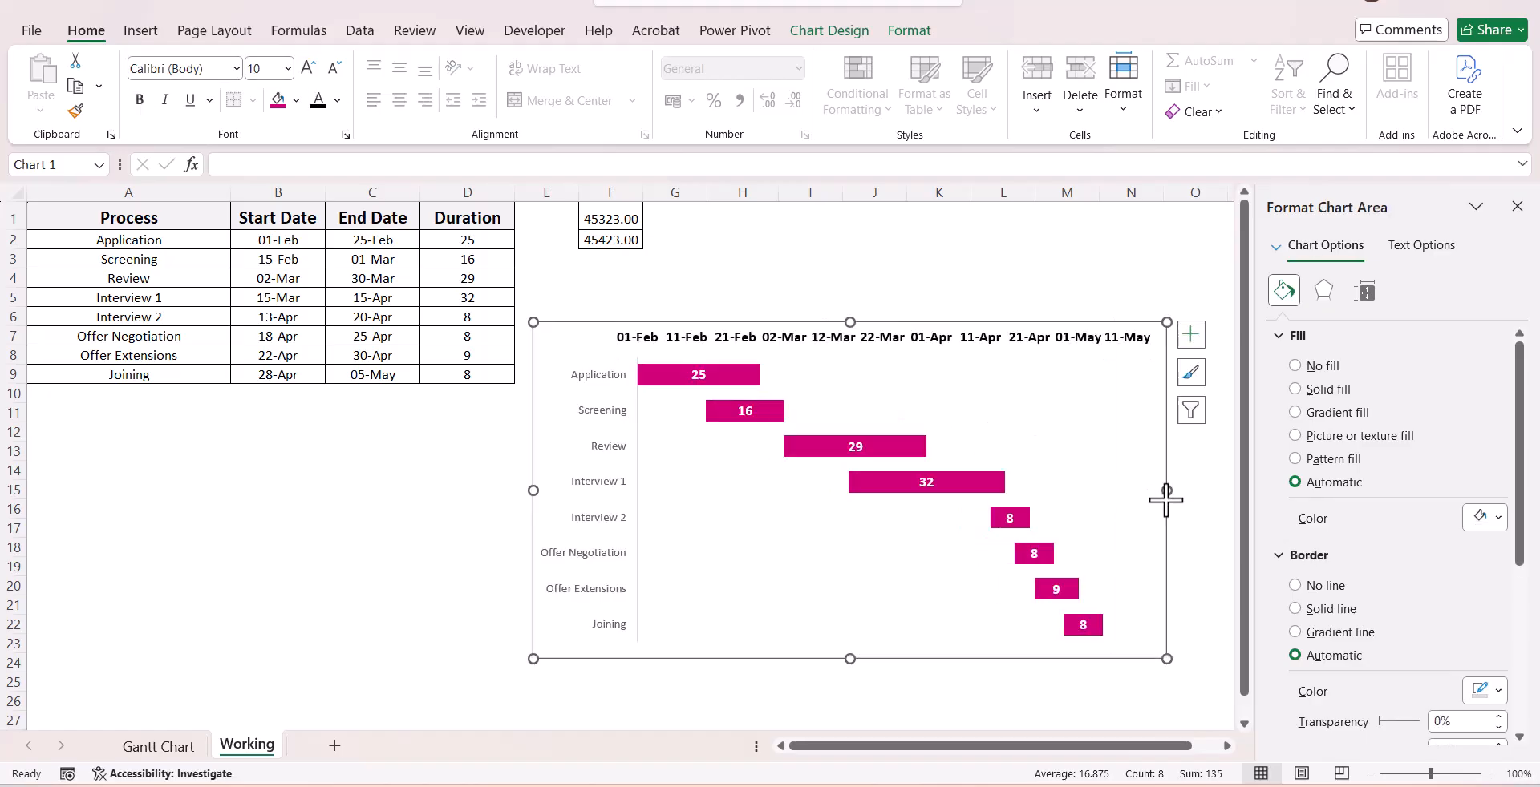
Change the date axis labels' font color to the recently used magenta.
left_click(960, 333)
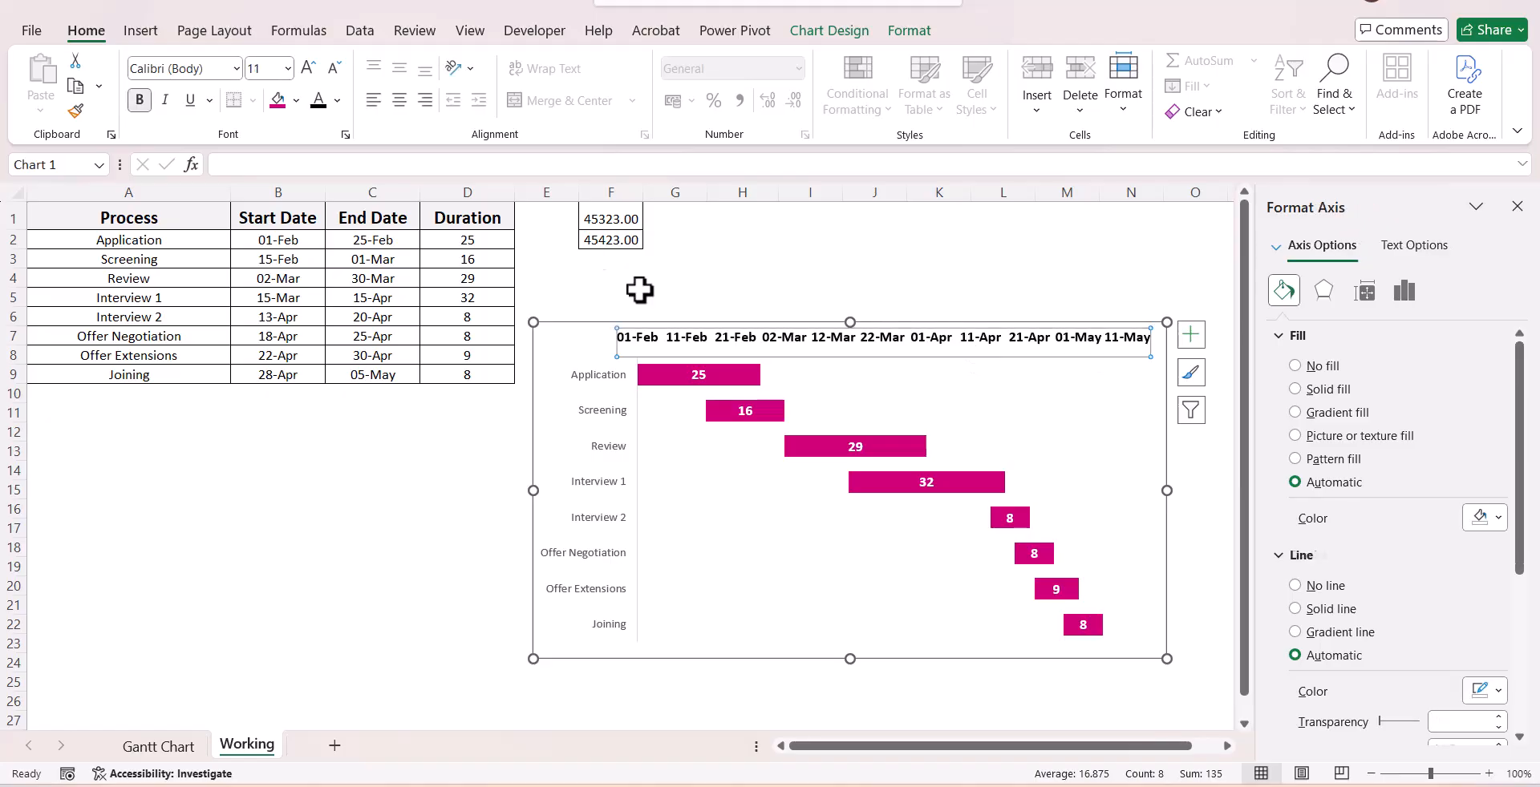
left_click(338, 102)
left_click(328, 499)
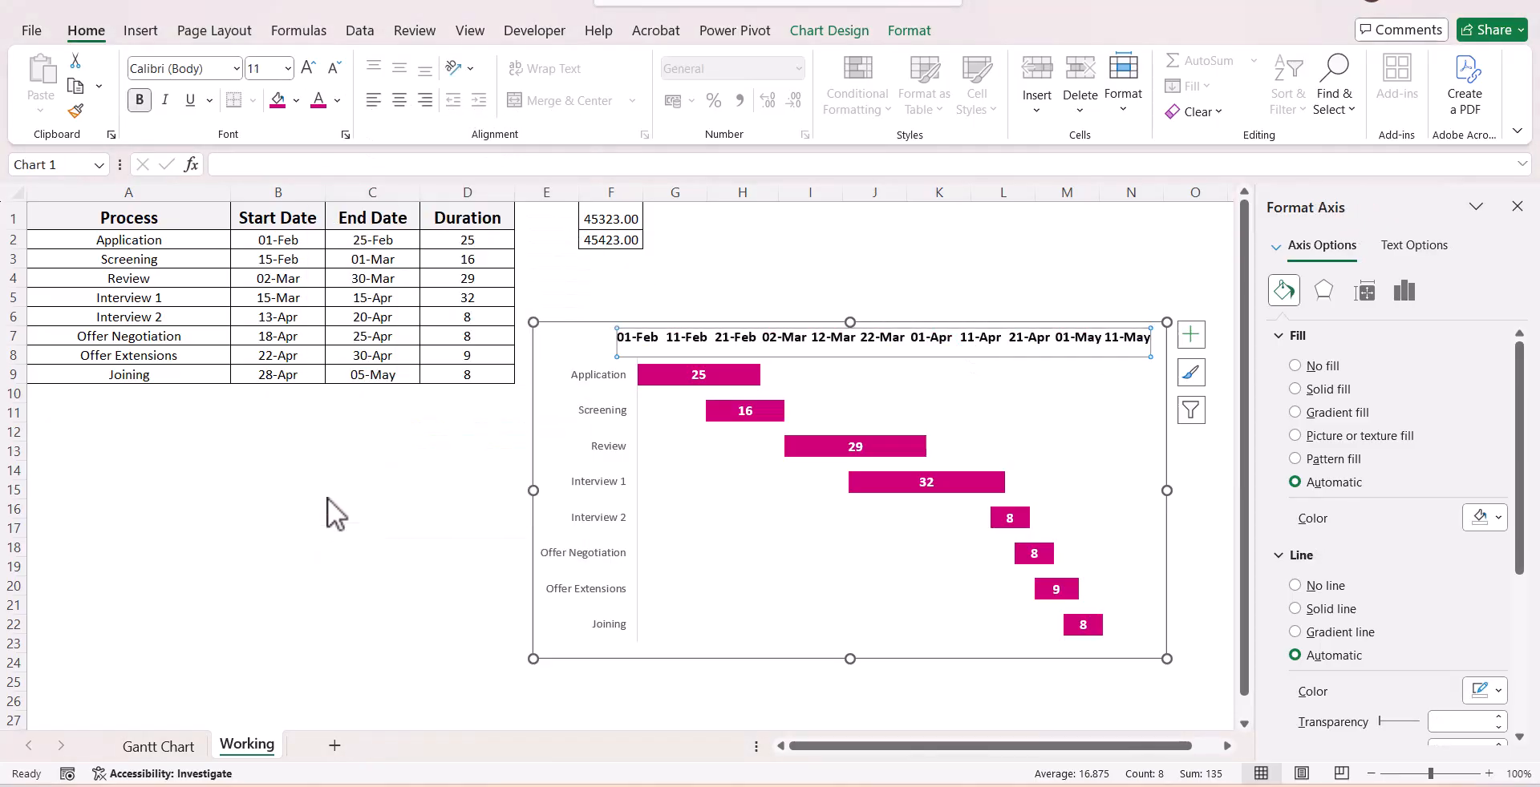
Format the chart's process name labels in the recently used magenta, bold, size 11.
left_click(656, 373)
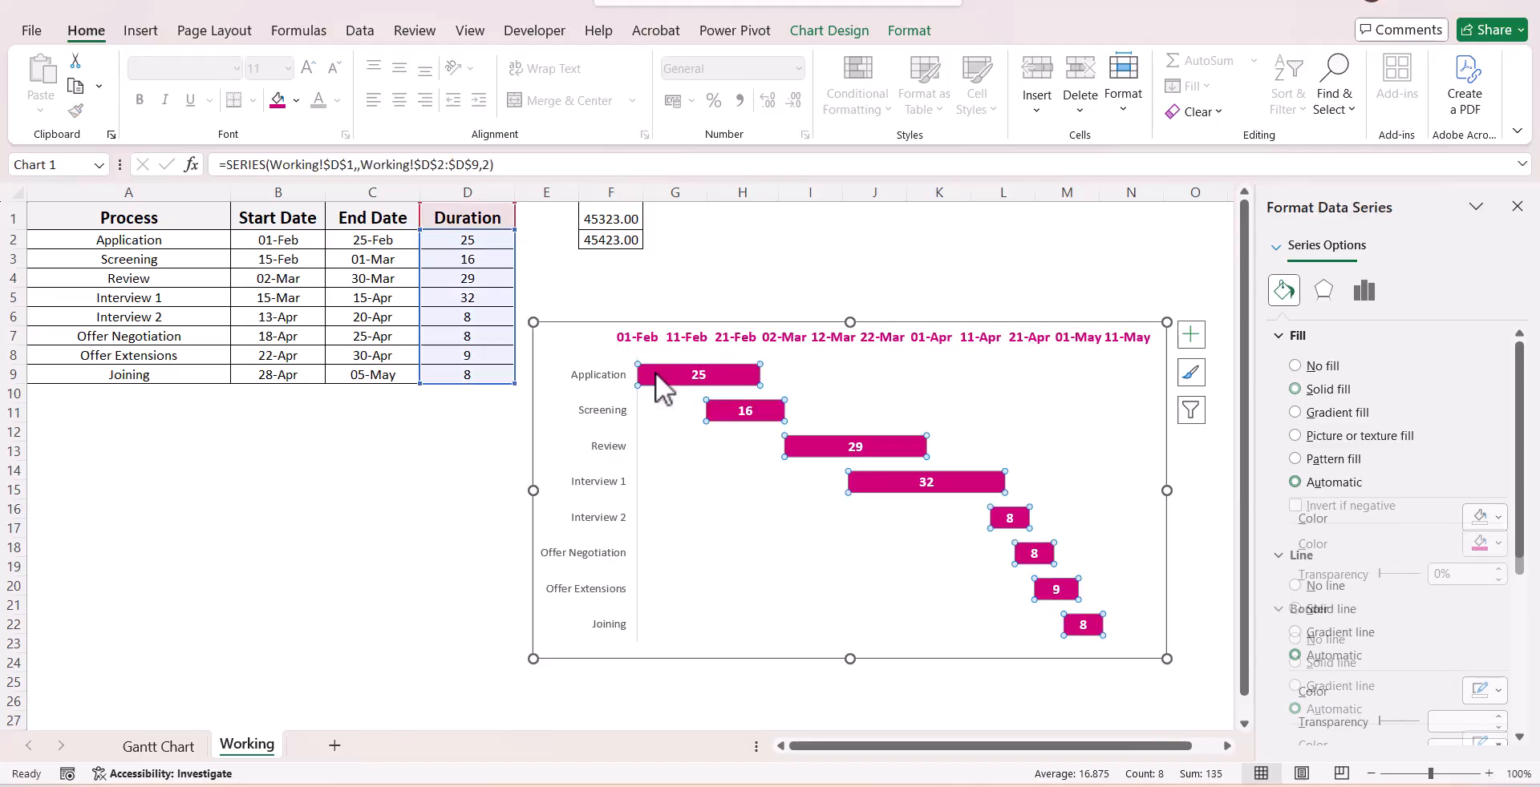
left_click(596, 377)
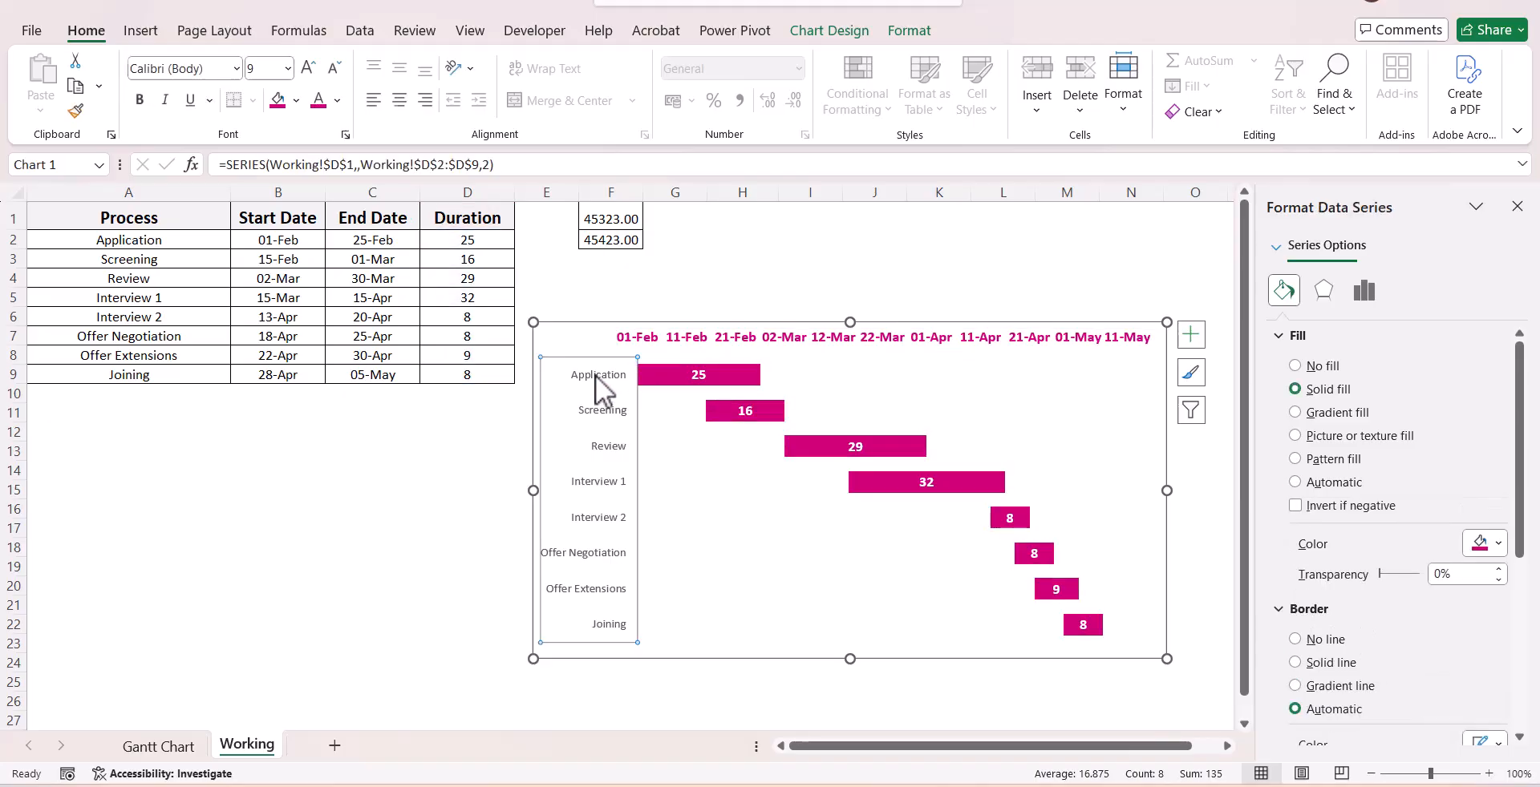
left_click(320, 100)
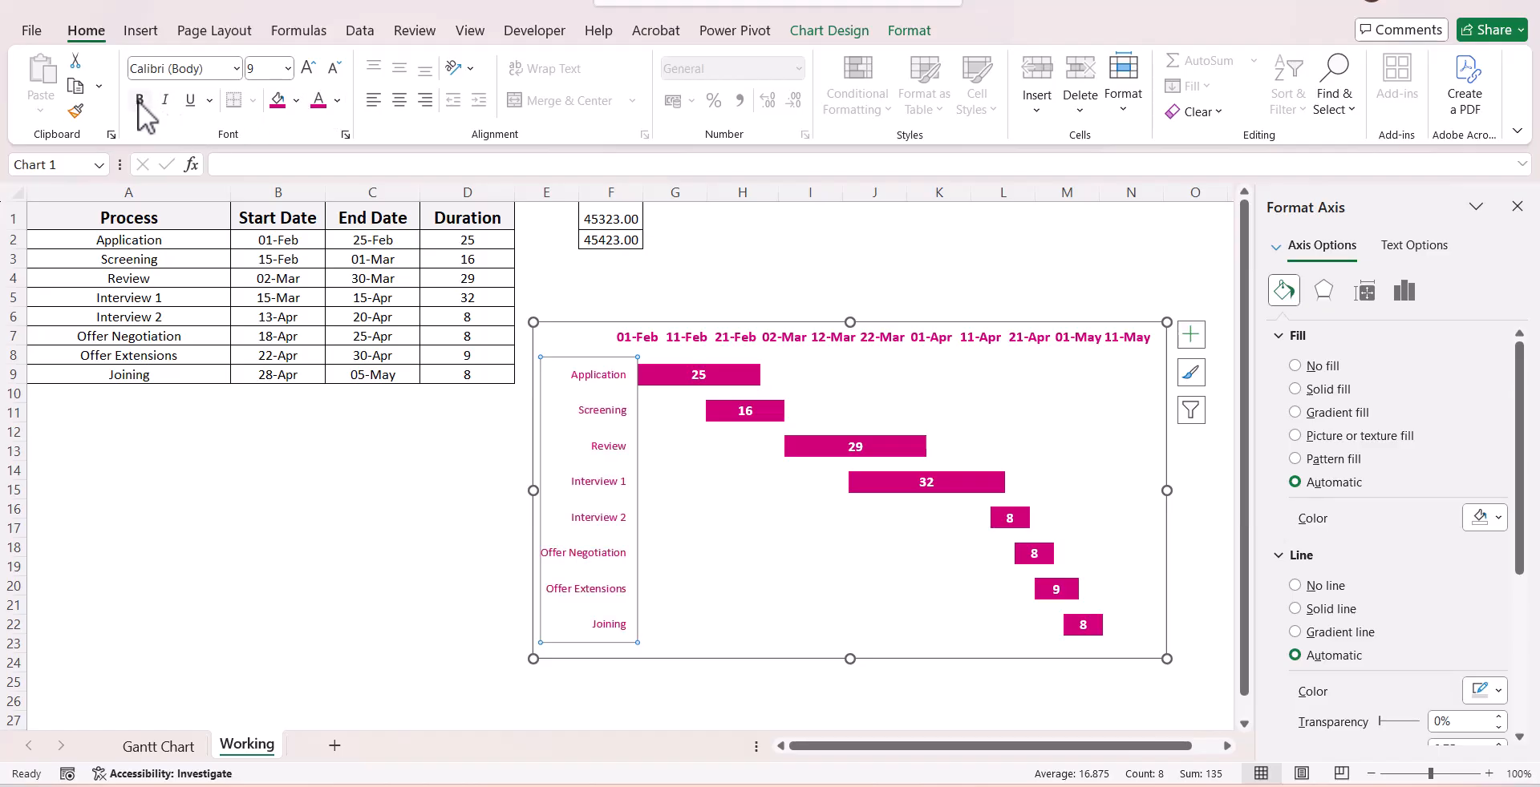
left_click(139, 99)
left_click(308, 68)
left_click(308, 68)
left_click(308, 68)
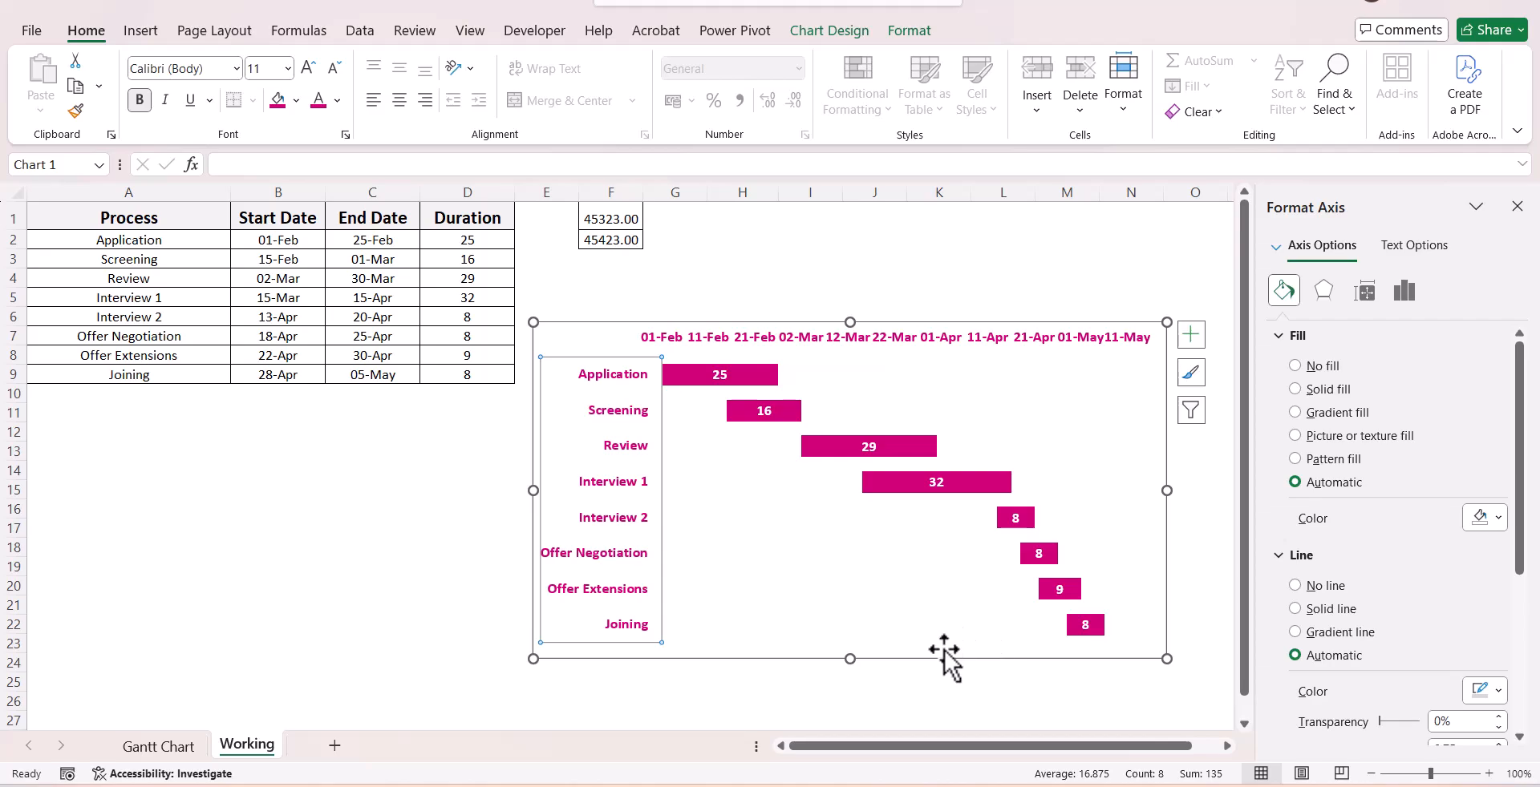
Move the chart up about two rows and reduce the date axis labels' font size until the dates are clearly spaced.
left_click_drag(923, 665, 915, 616)
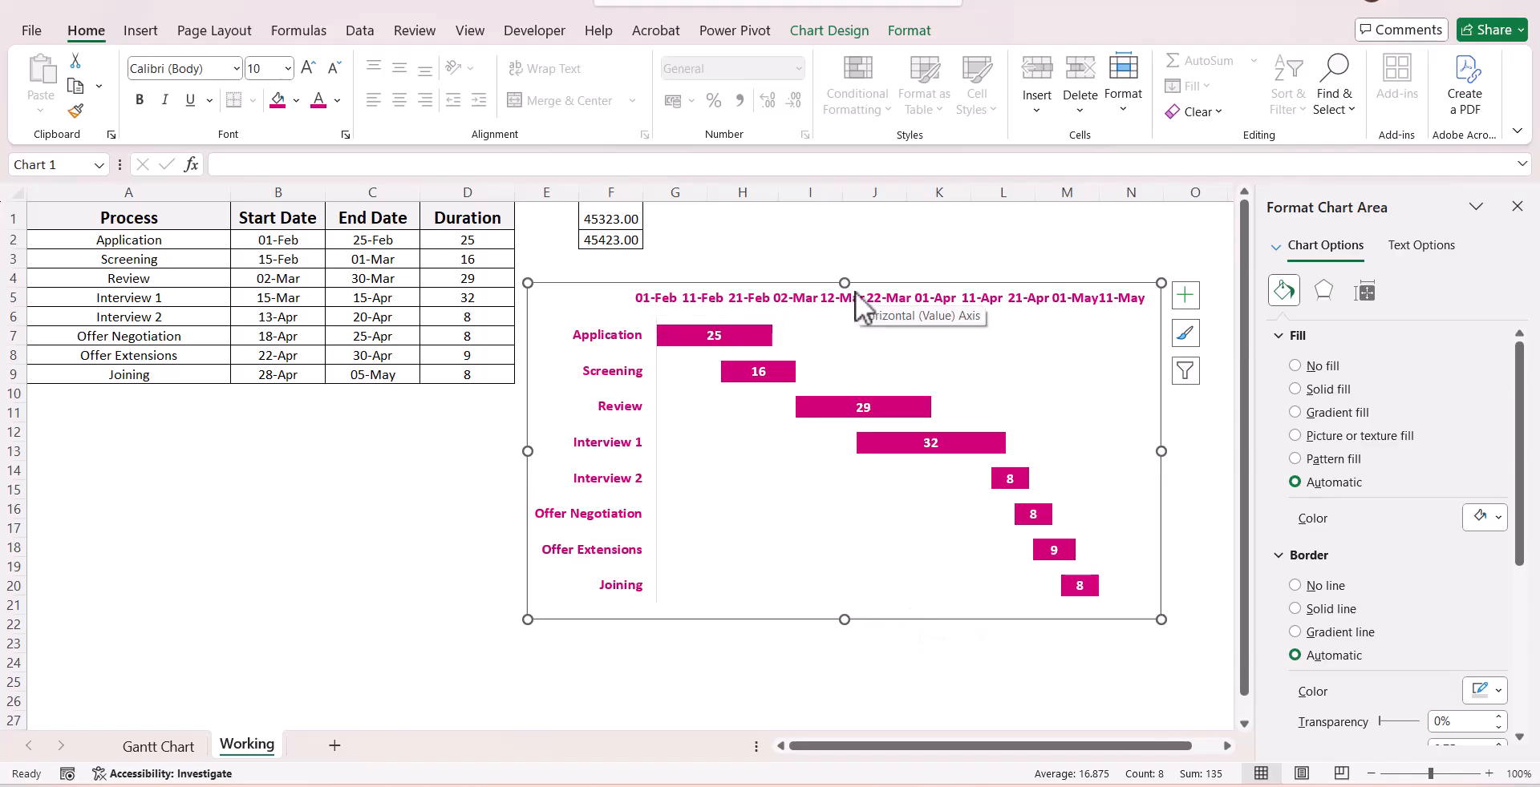
left_click(814, 302)
left_click(336, 67)
left_click(336, 68)
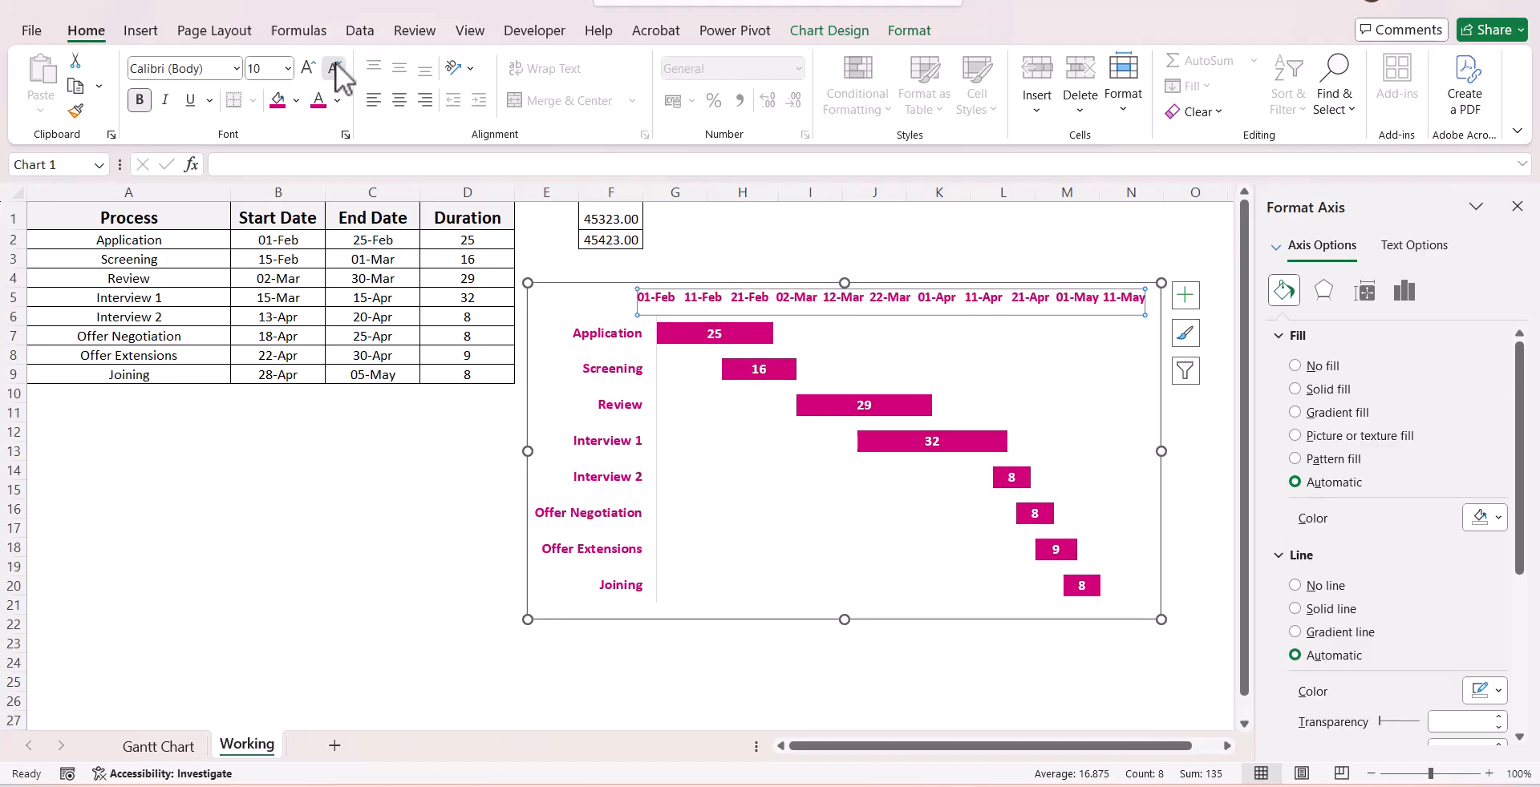
left_click(335, 68)
left_click(736, 237)
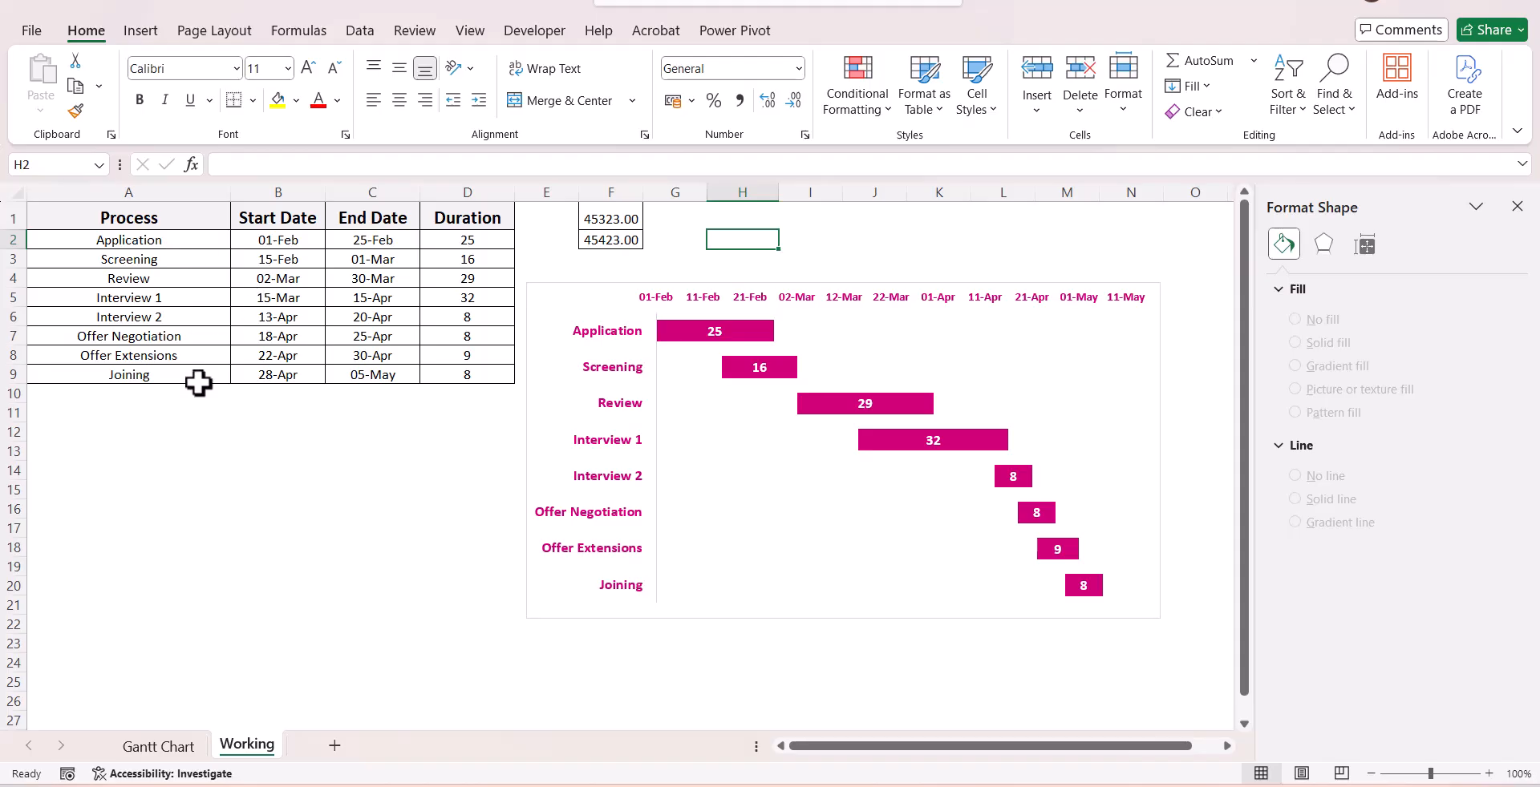
Set the Screening start date in B3 to 2-02-2024.
left_click(286, 259)
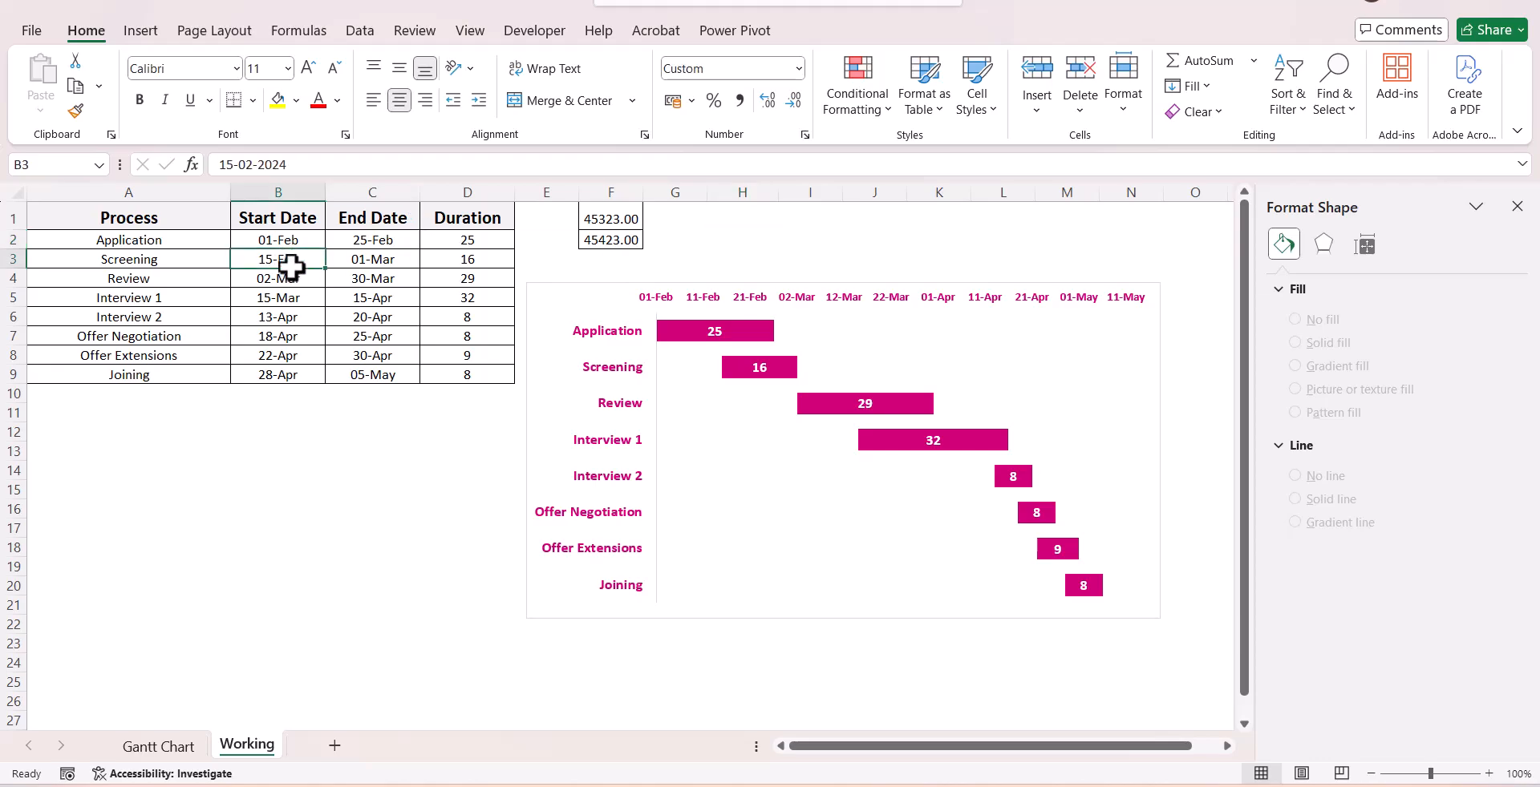
left_click(231, 164)
left_click_drag(229, 164, 221, 167)
type("2")
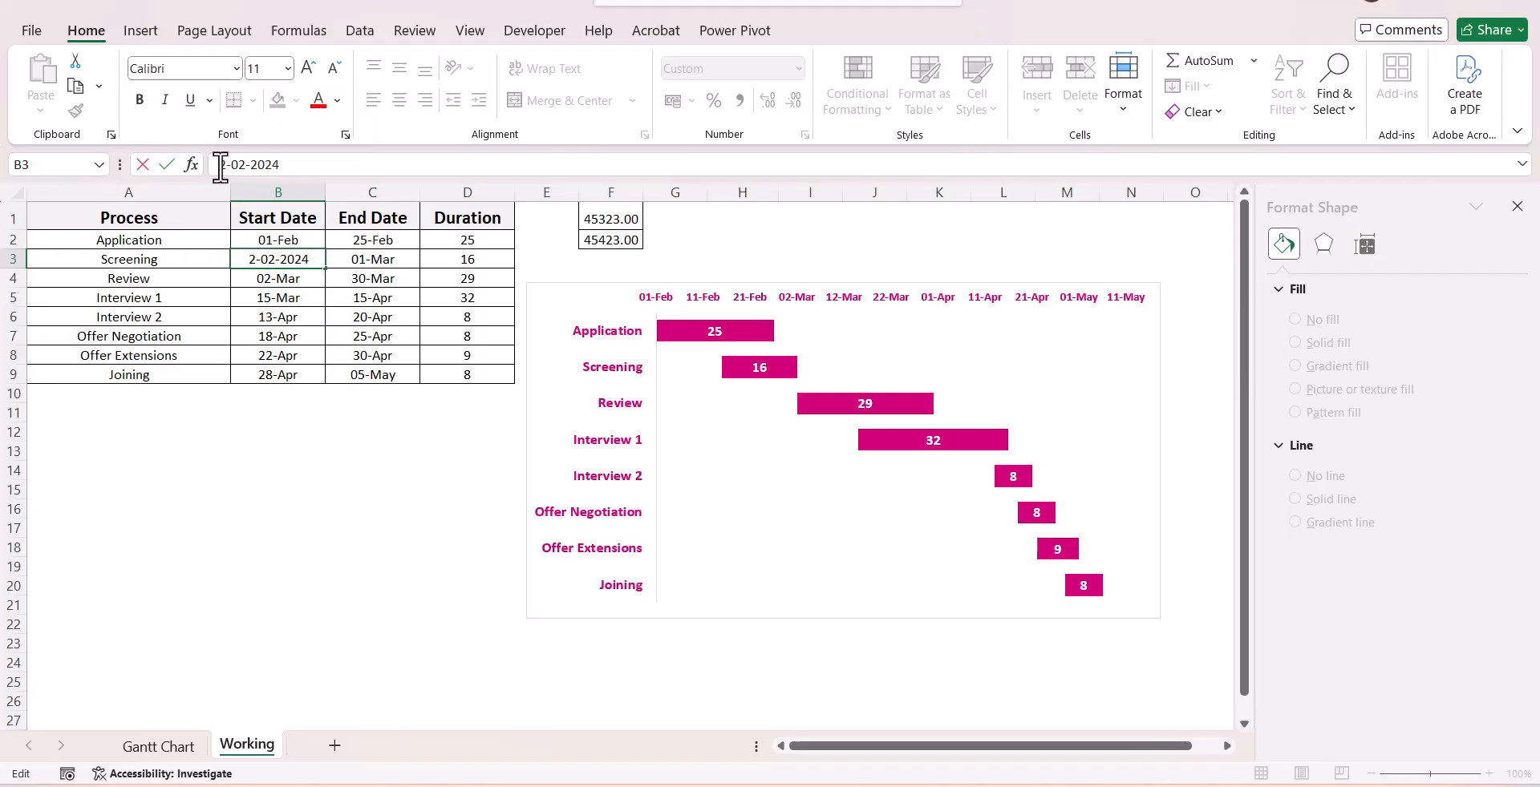
key("Return")
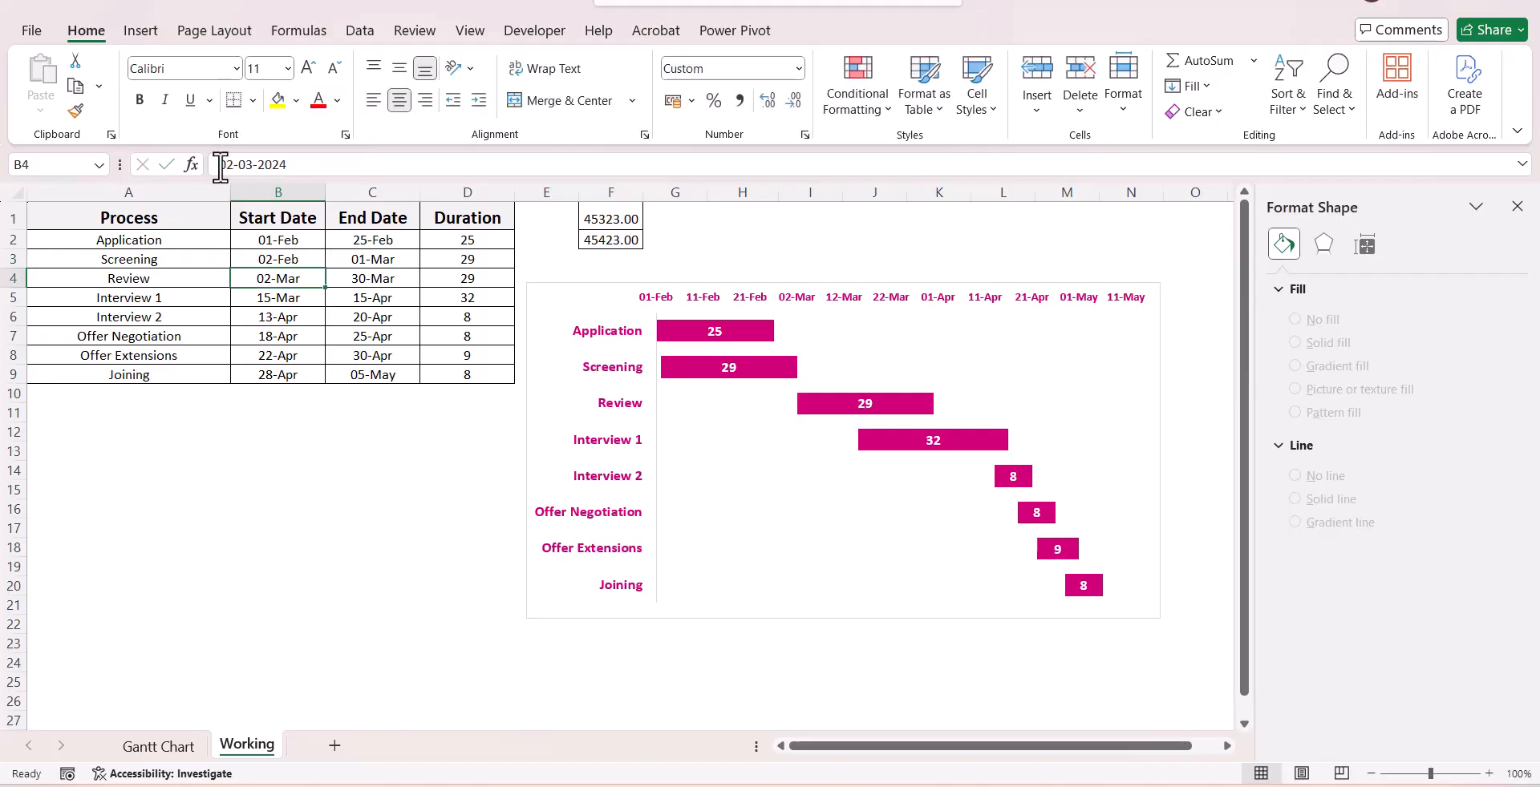
Set the Screening start date in B3 to 28-02-2024.
left_click(274, 257)
left_click(233, 164)
double_click(234, 164)
type("28-")
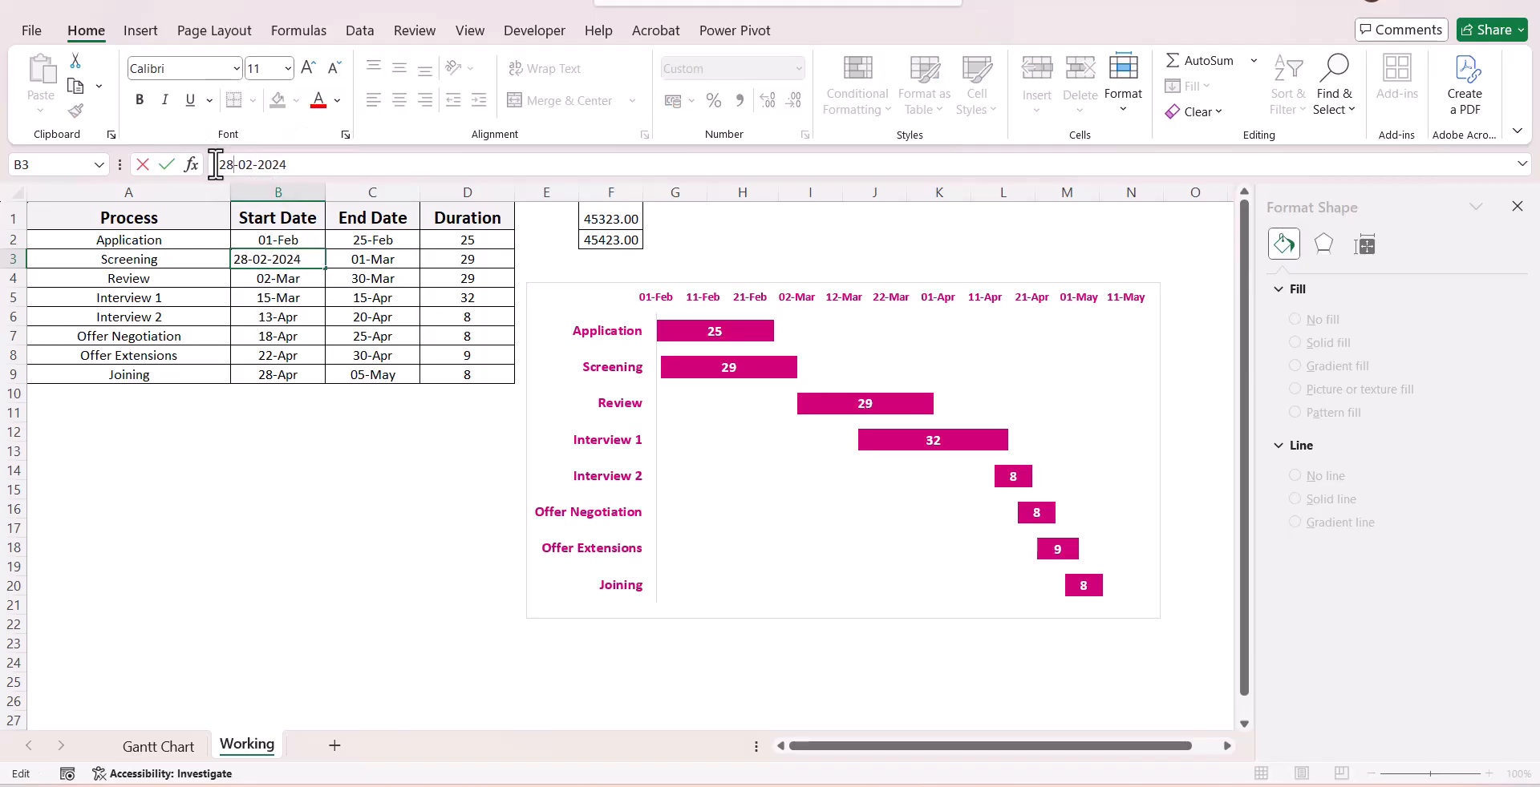
key("Return")
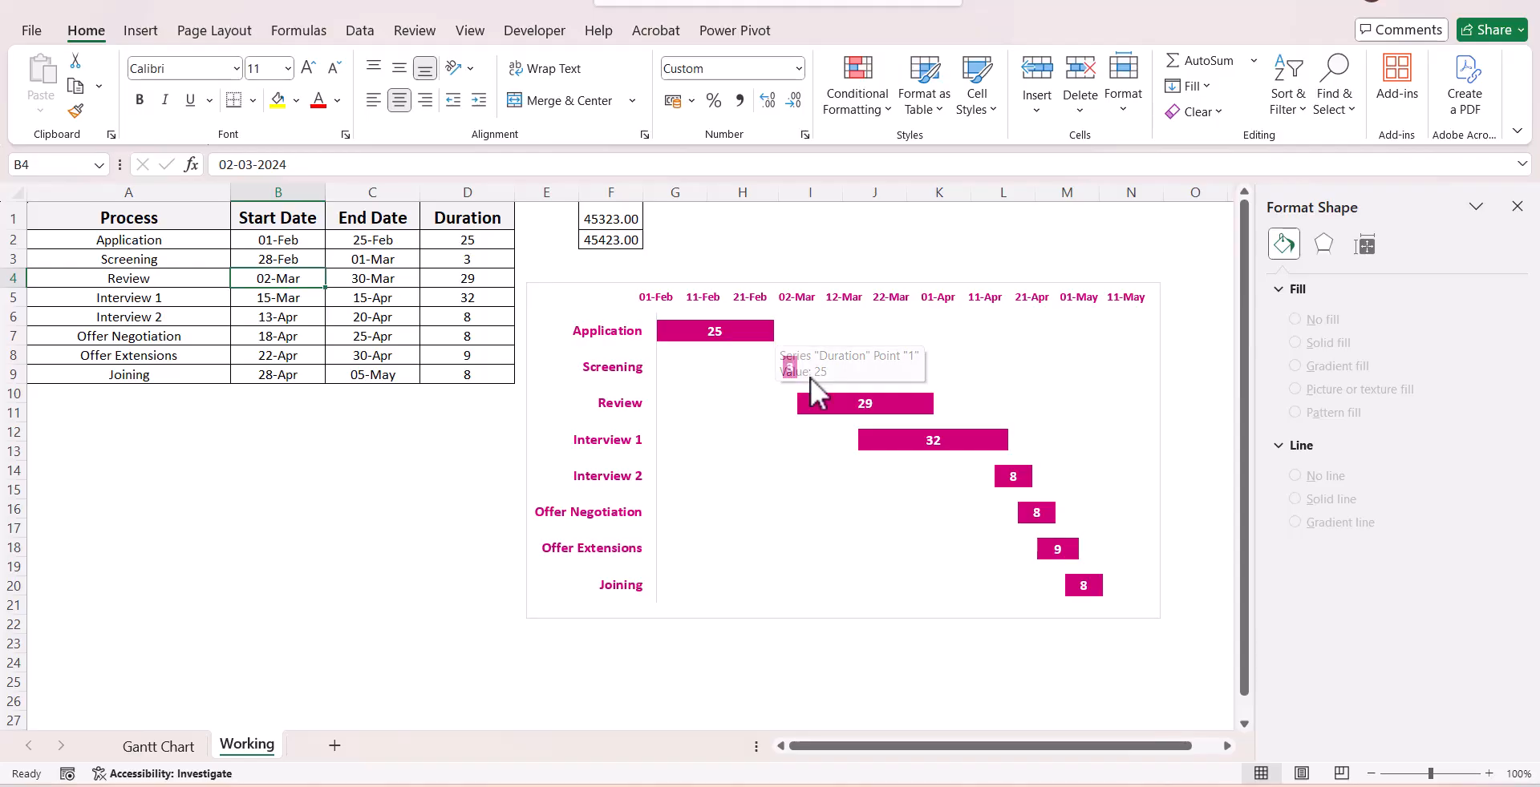
Set the Screening start date in B3 to 11-02-2024.
left_click(268, 259)
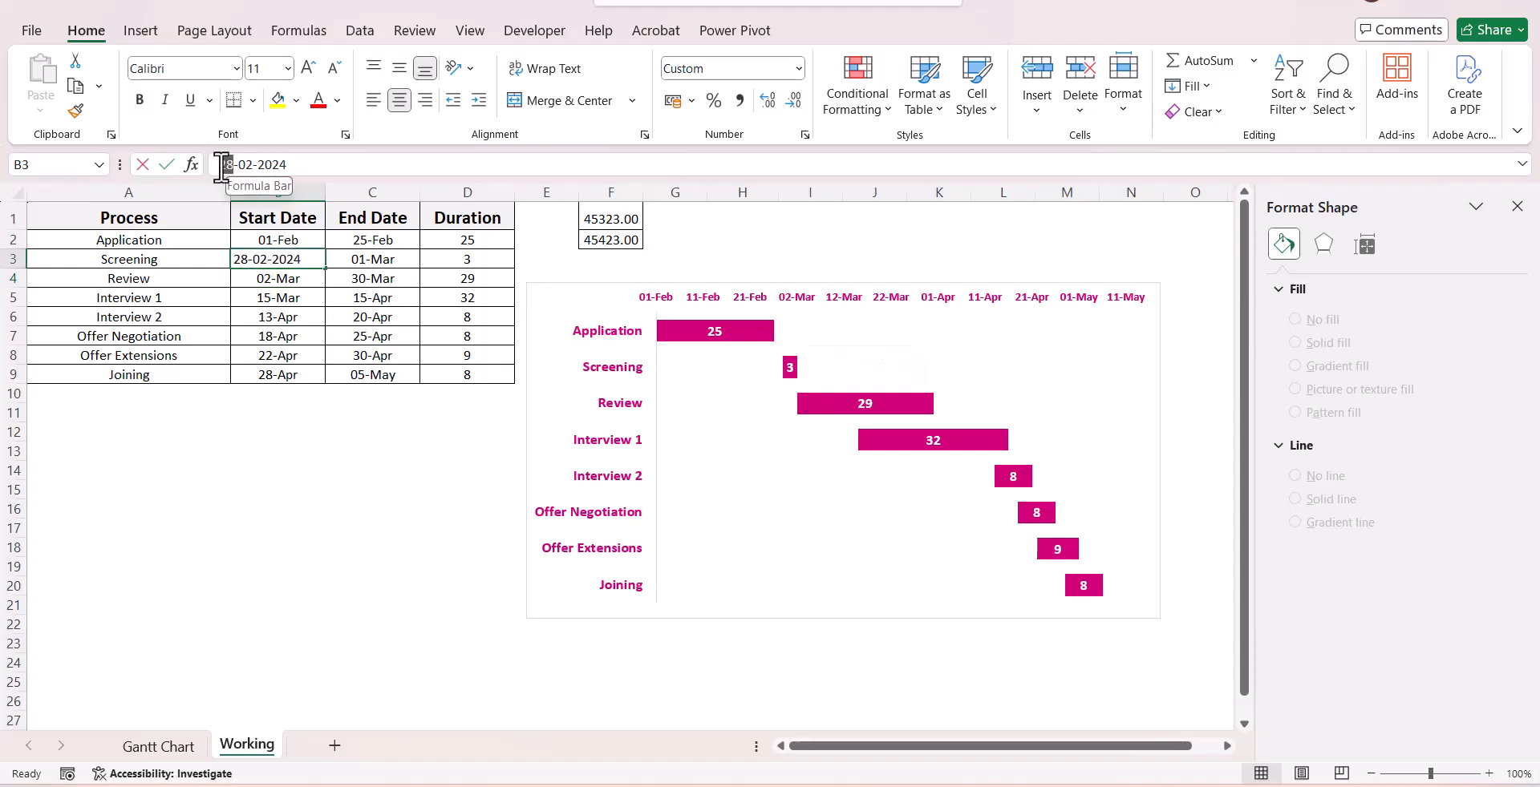
left_click_drag(227, 165, 222, 166)
type("11")
key("Return")
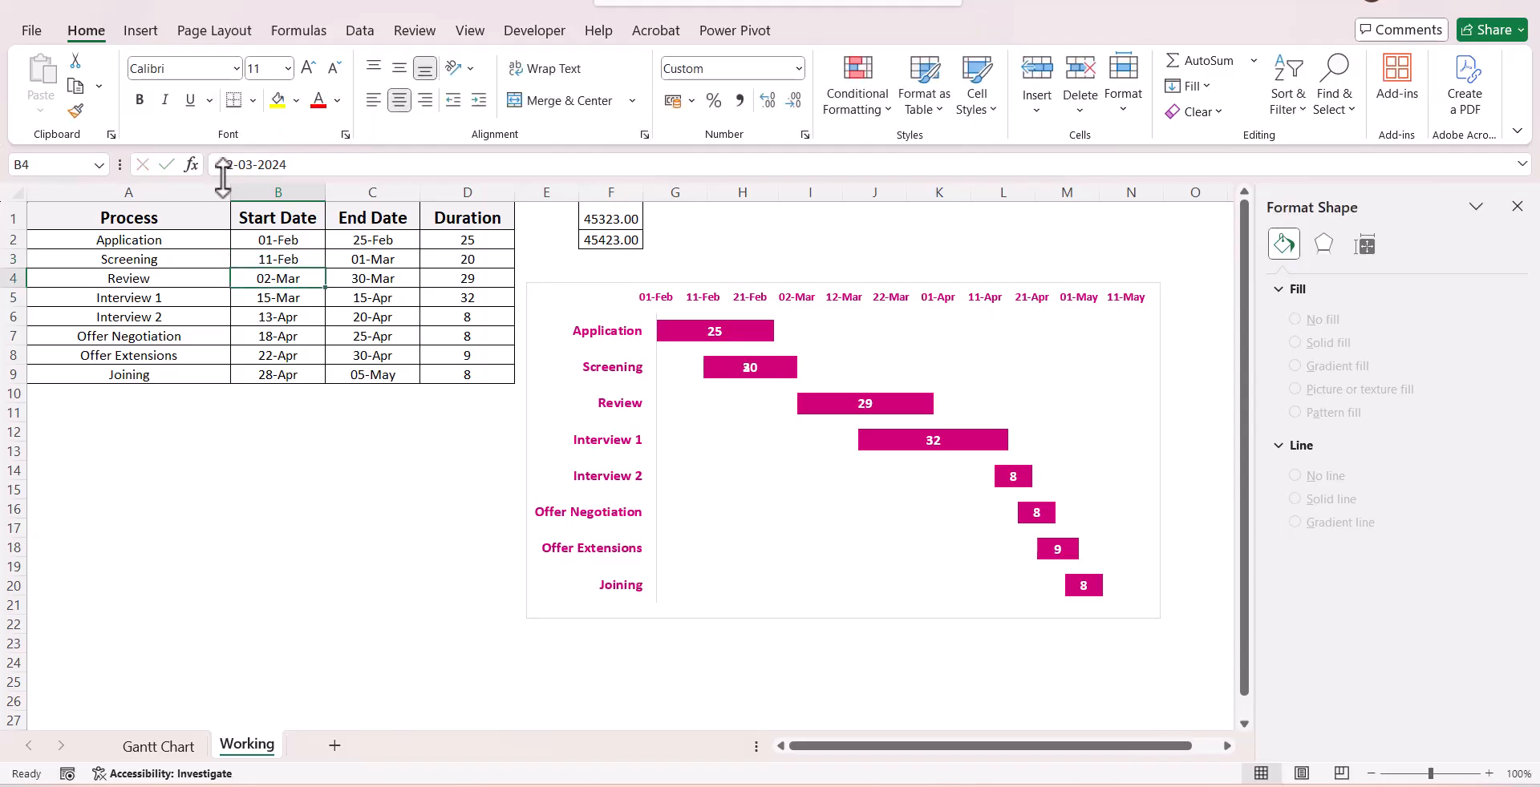